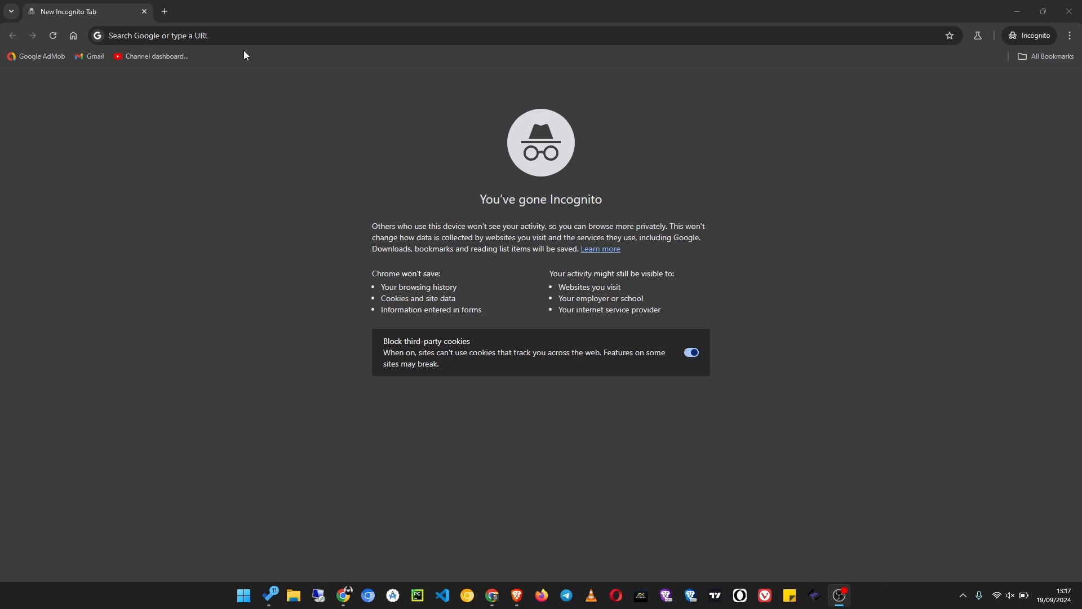
# - Search Google for blogger and open the Blogger.com website from the results
pyautogui.click(289, 39)
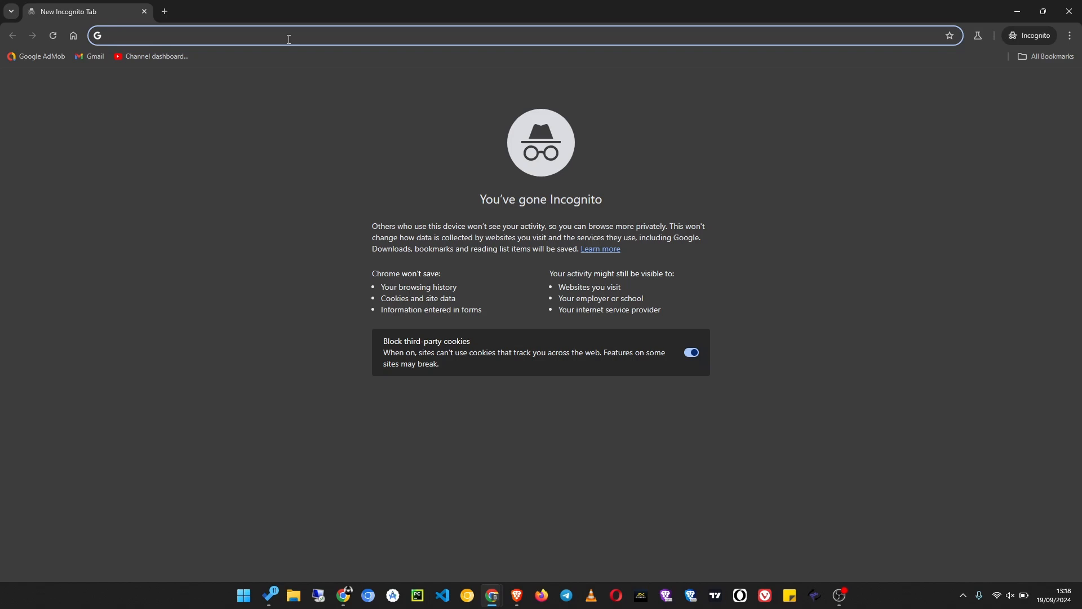
pyautogui.write('blogger')
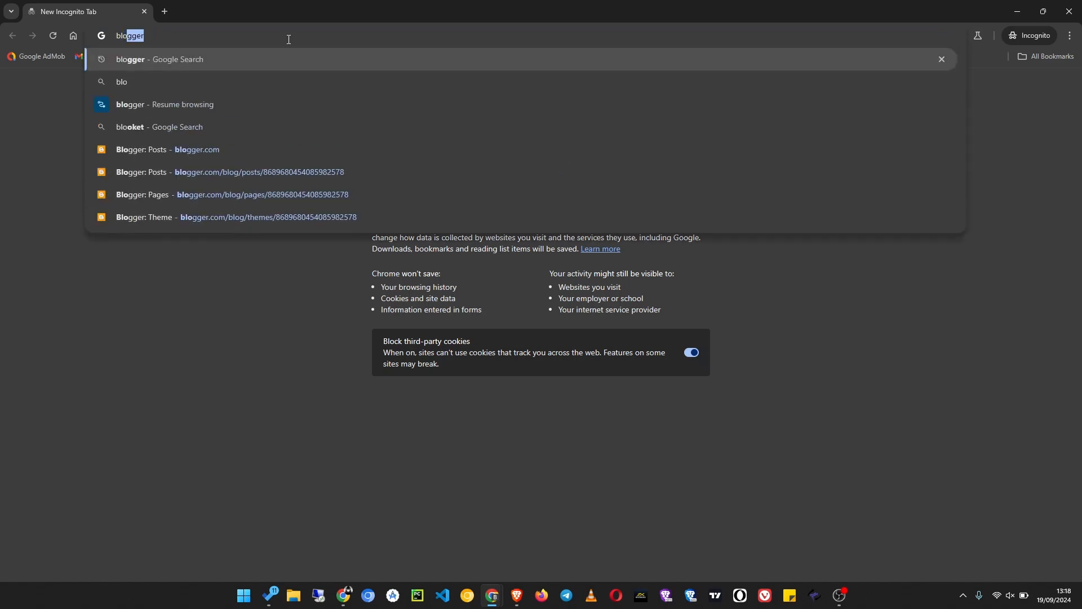
pyautogui.press('Return')
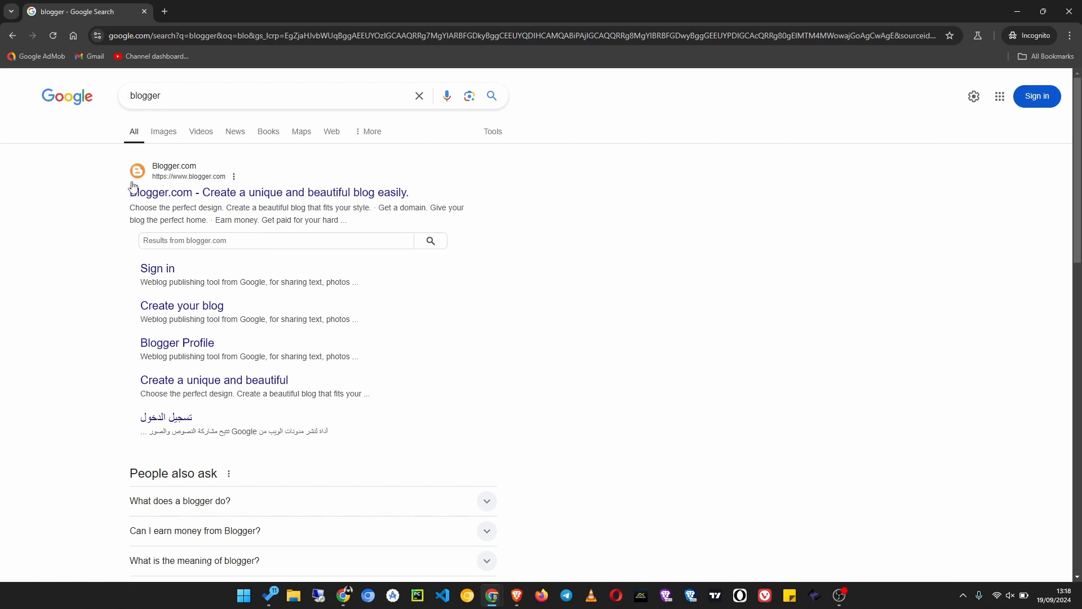
pyautogui.click(181, 195)
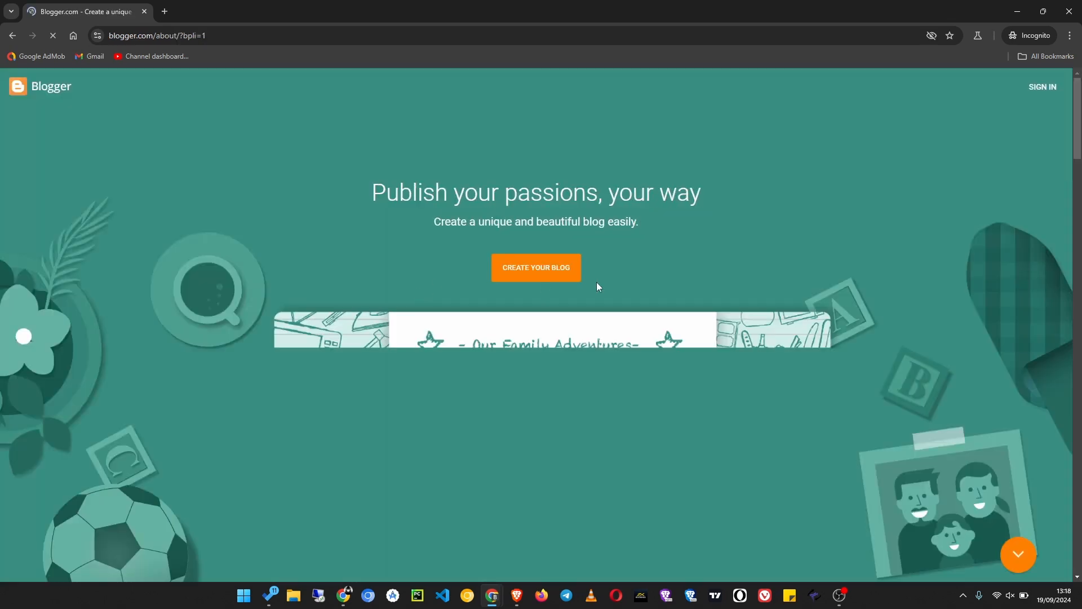
# - Look over Blogger's landing page with its blog creation option, and close the incognito tab
pyautogui.scroll(-1, 482, 517)
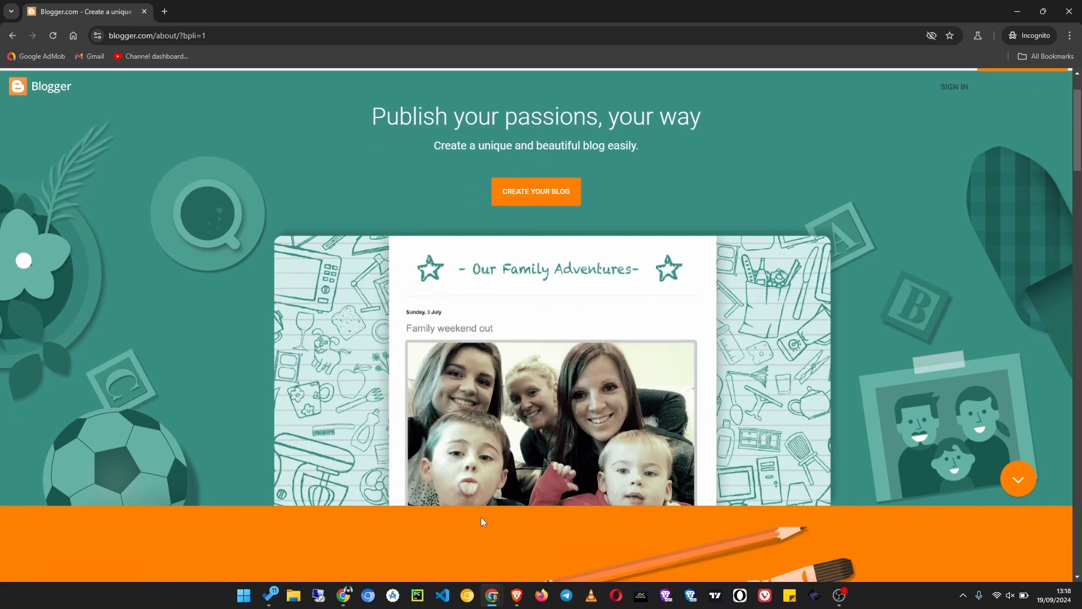
pyautogui.scroll(2, 480, 517)
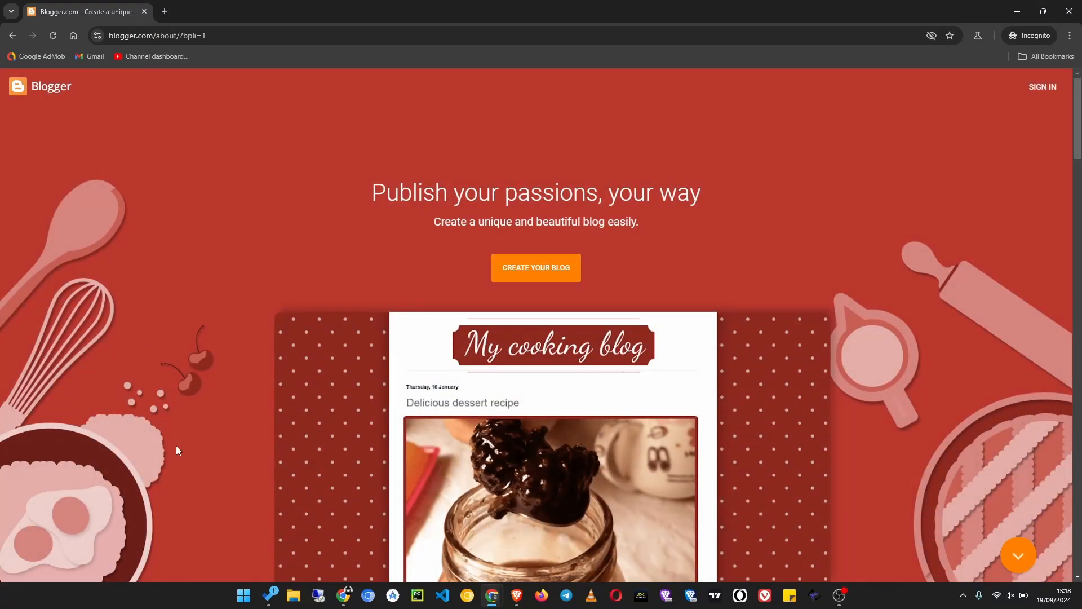
pyautogui.scroll(-3, 415, 566)
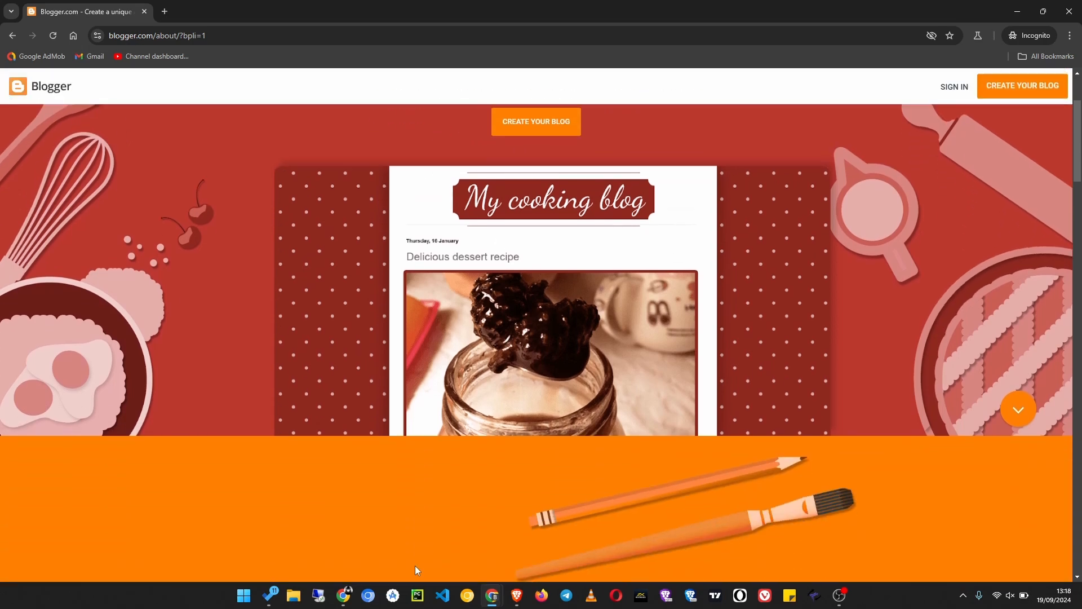
pyautogui.scroll(3, 415, 566)
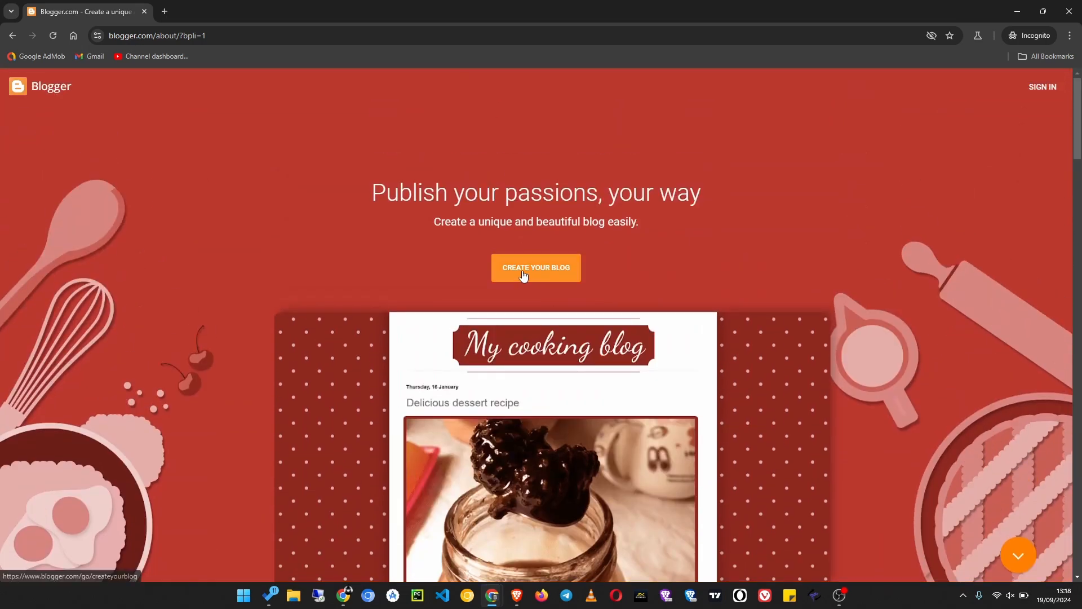
pyautogui.click(144, 12)
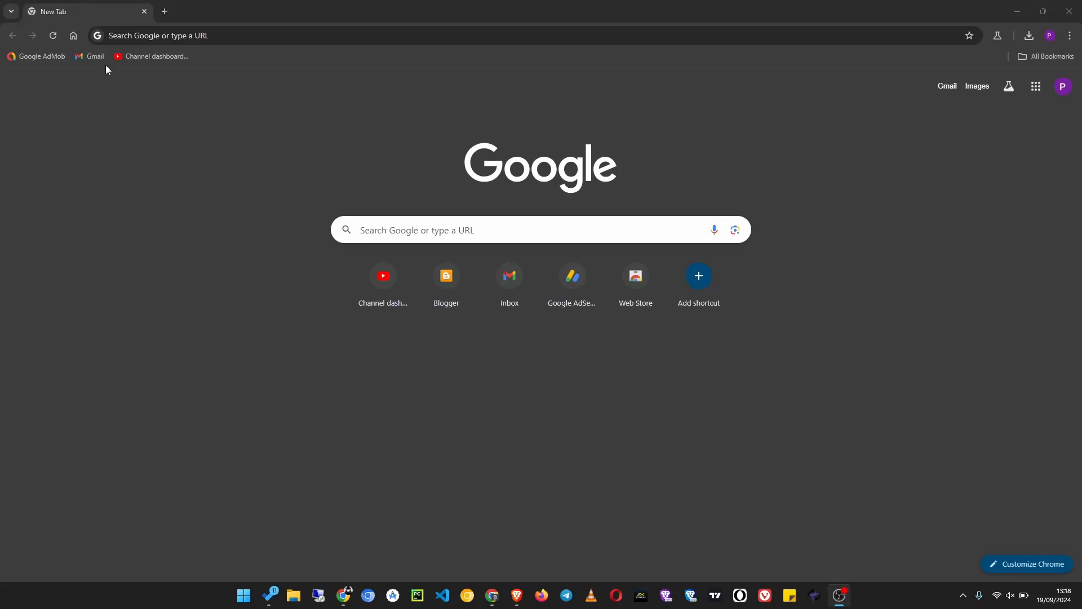
# - Open the Blogger dashboard from the signed-in browser profile and start creating a new blog
pyautogui.click(439, 285)
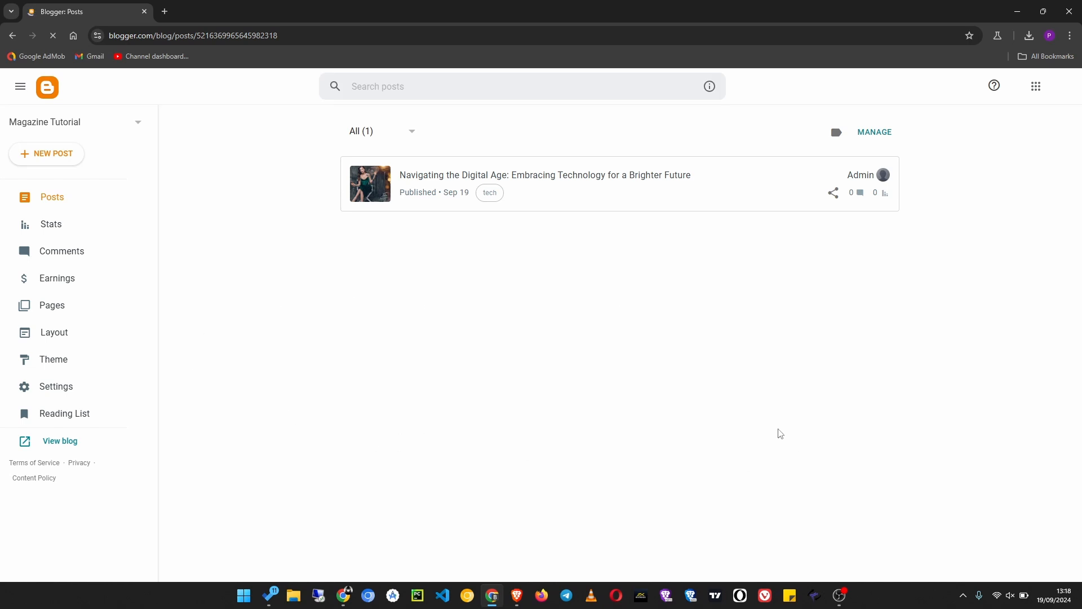
pyautogui.click(53, 124)
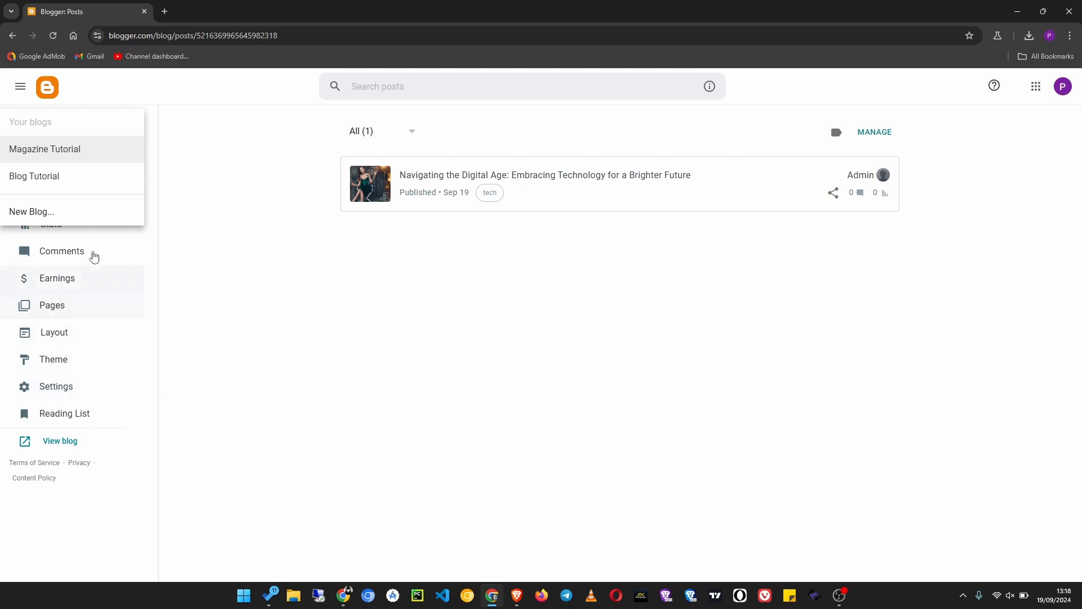
pyautogui.click(66, 217)
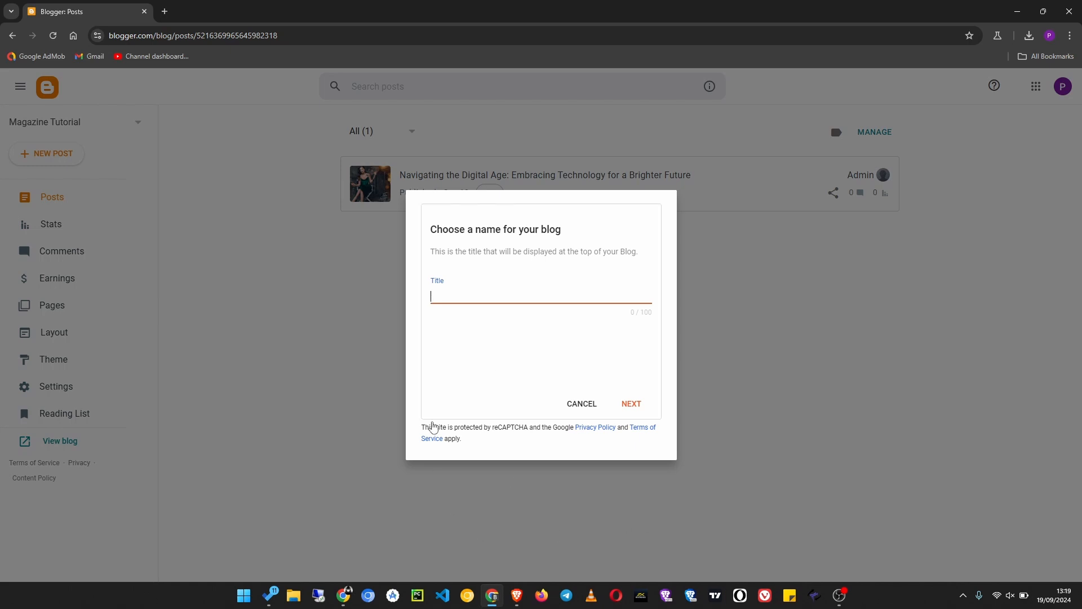
# - Title the new blog Travel Tutorial and continue to choosing its address
pyautogui.moveTo(552, 197); pyautogui.dragTo(526, 196)
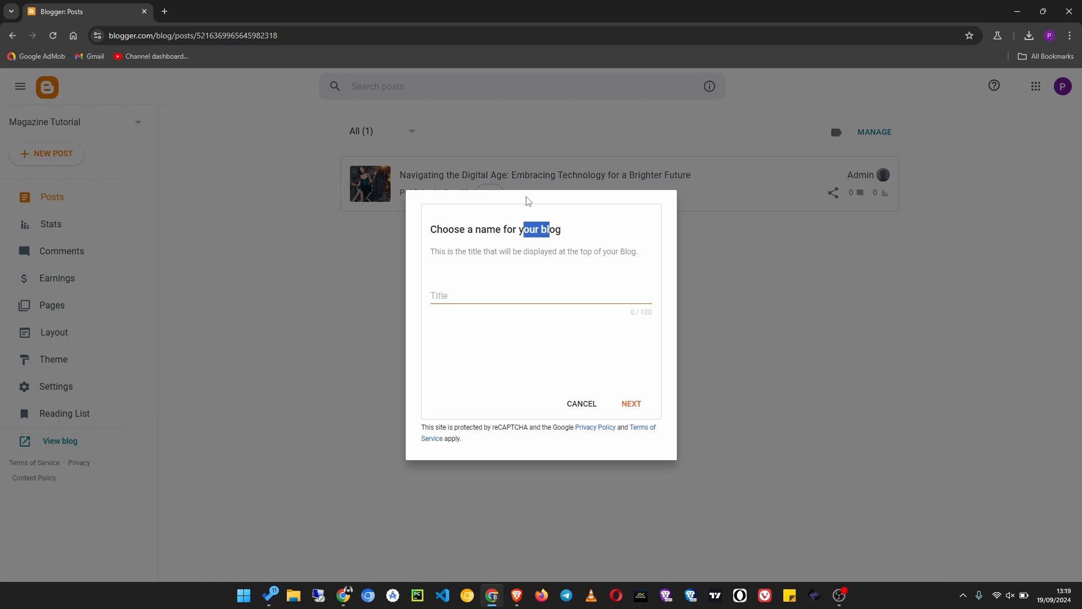
pyautogui.click(585, 236)
pyautogui.click(498, 293)
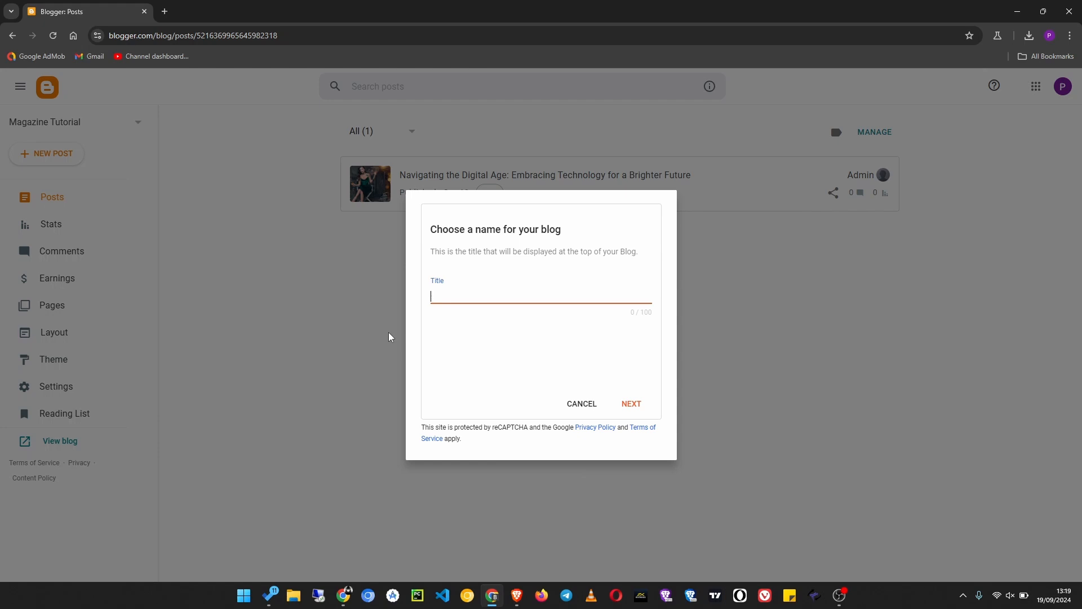
pyautogui.write('Travel Tutoro')
pyautogui.press('BackSpace')
pyautogui.write('ial')
pyautogui.click(629, 404)
pyautogui.click(557, 300)
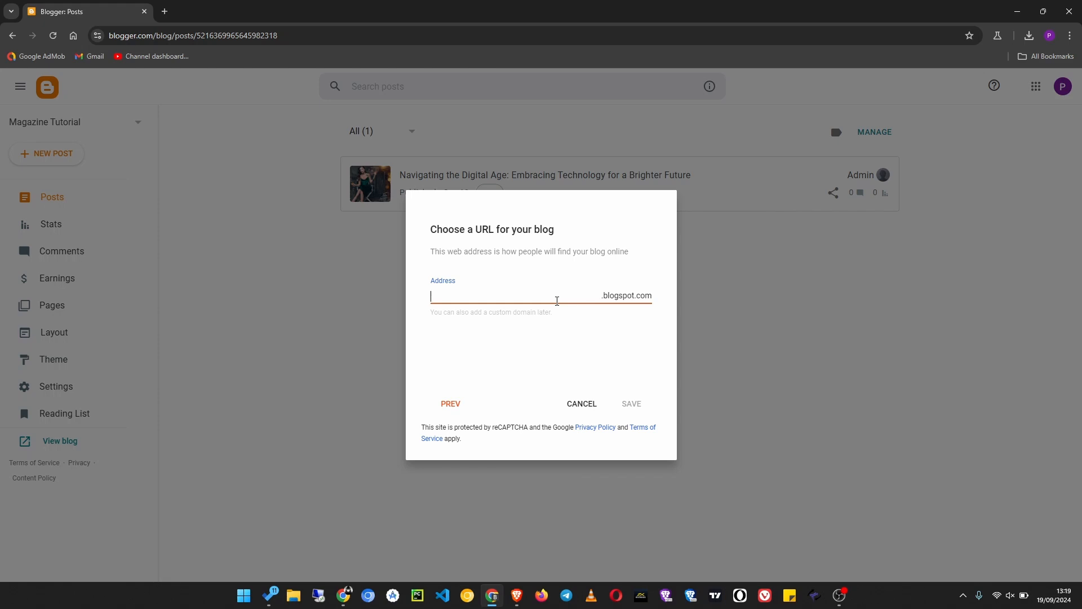
# - Switch to the Brave browser and look through the Blogger Course playlist on the Eugine Tech YouTube channel
pyautogui.click(520, 601)
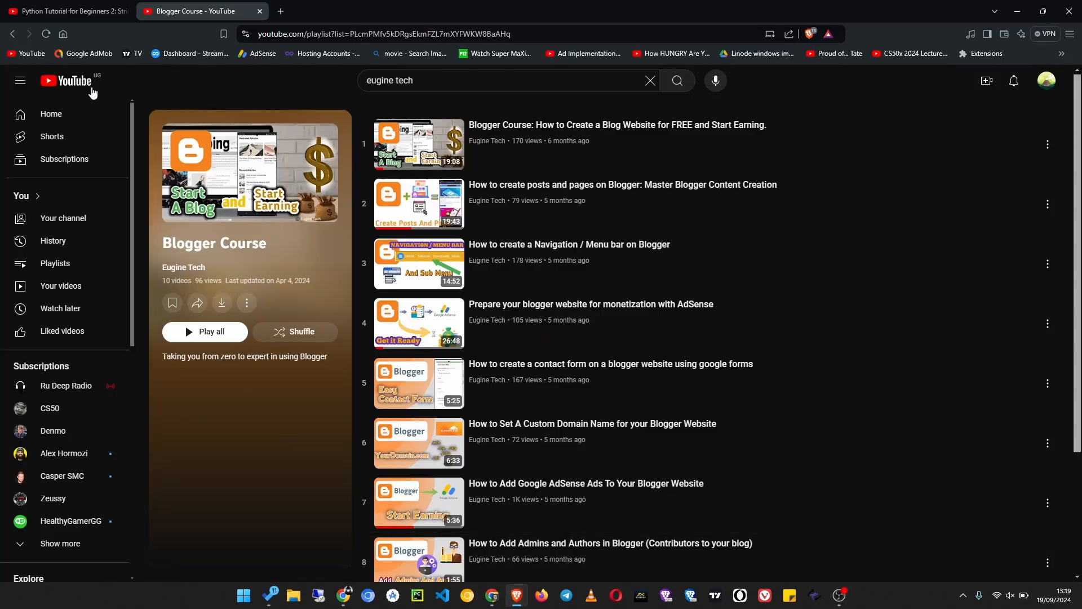
pyautogui.click(12, 34)
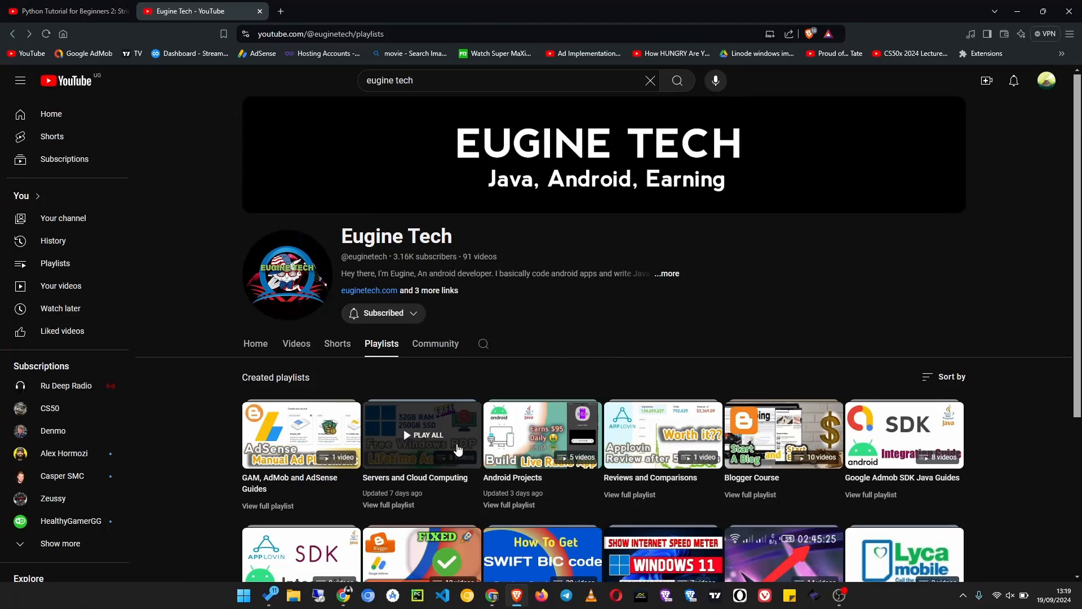
pyautogui.click(750, 499)
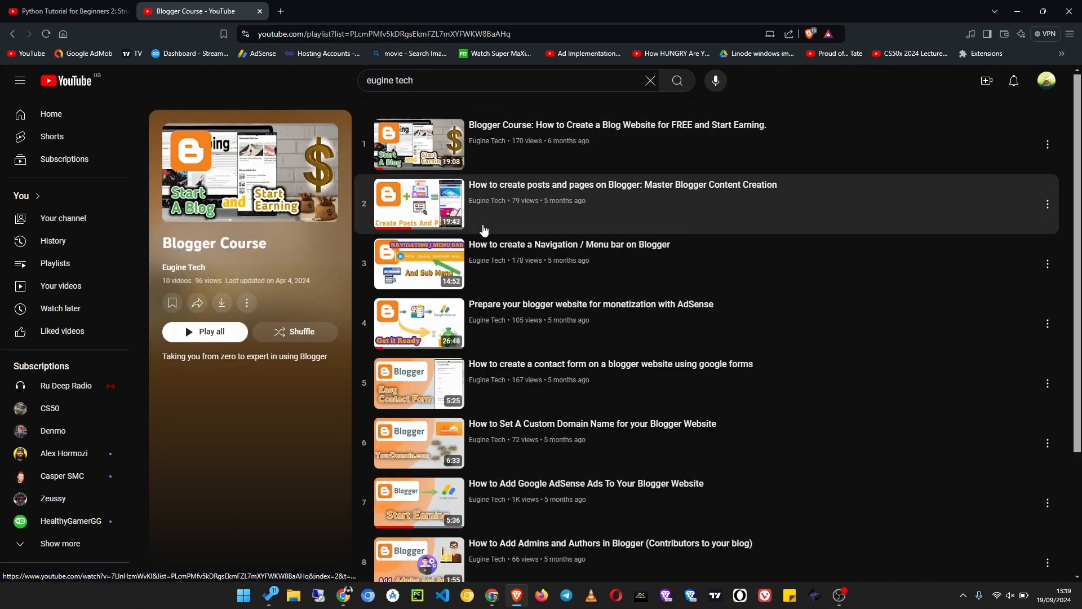
pyautogui.scroll(-3, 482, 397)
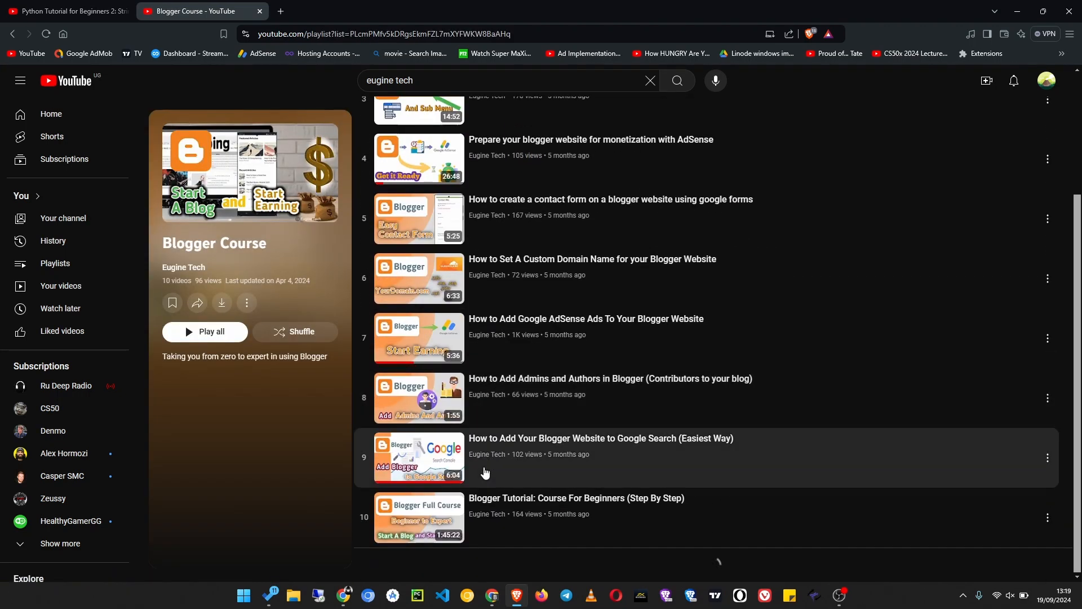
pyautogui.scroll(1, 546, 493)
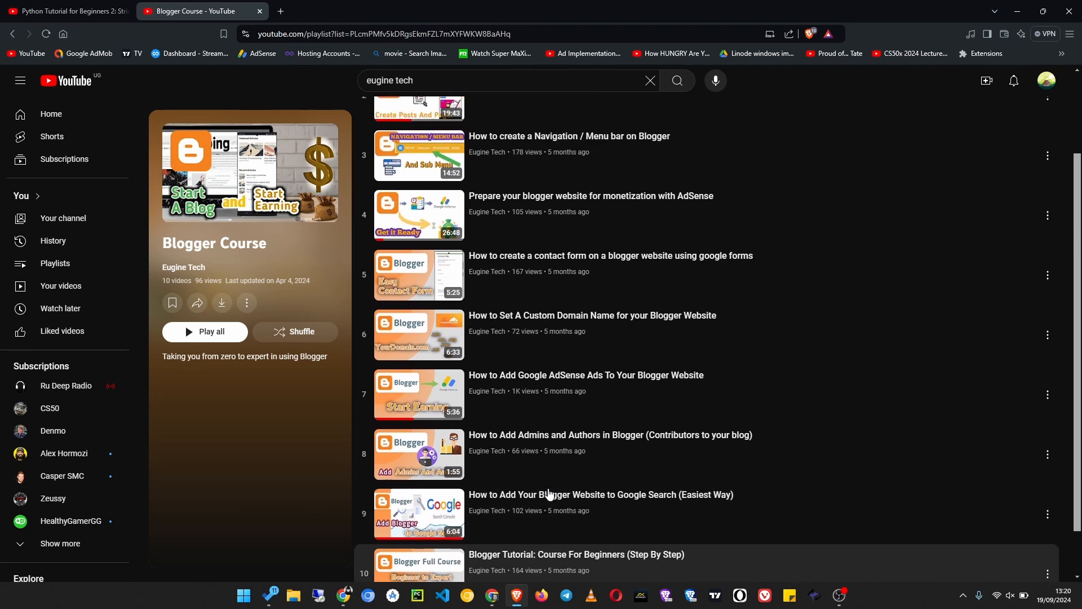
pyautogui.scroll(2, 550, 495)
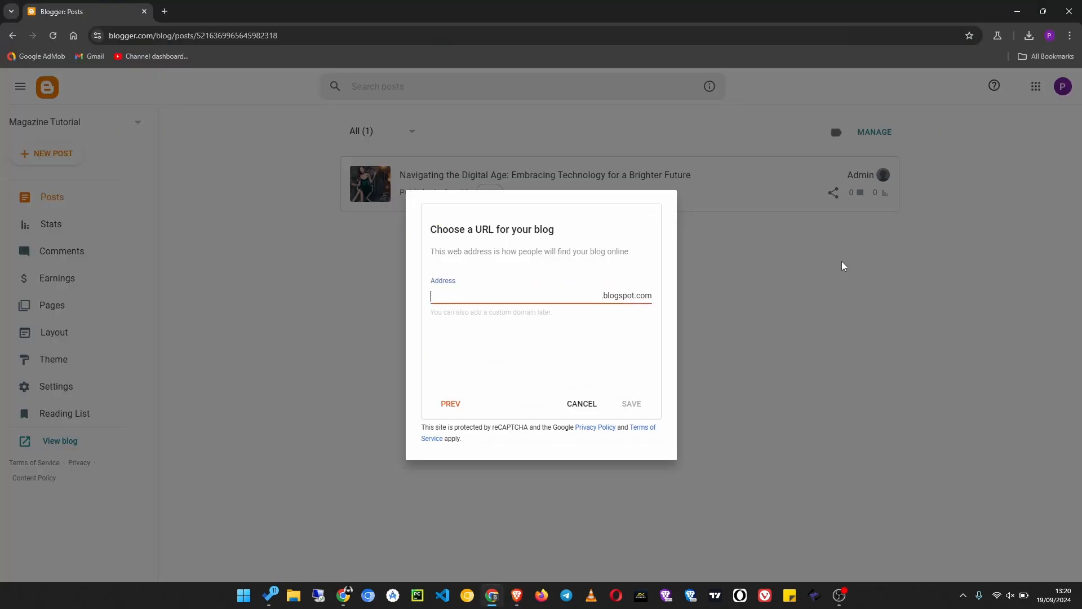
# - Switch back to Blogger in Chrome and try ettravelblog as the new blog's blogspot.com address
pyautogui.write('ettravelblig')
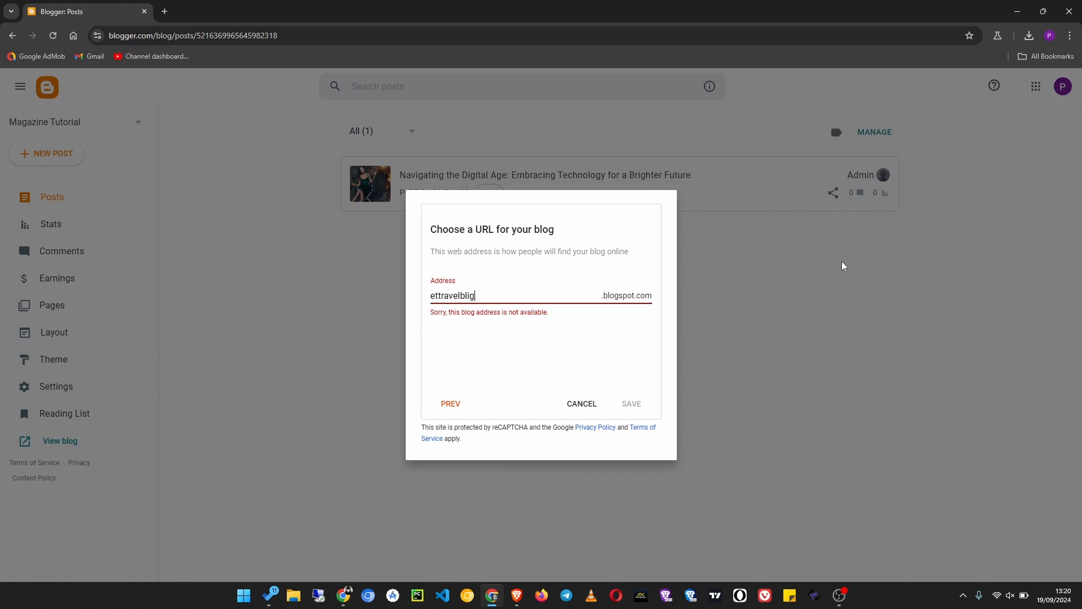
pyautogui.write('\\og')
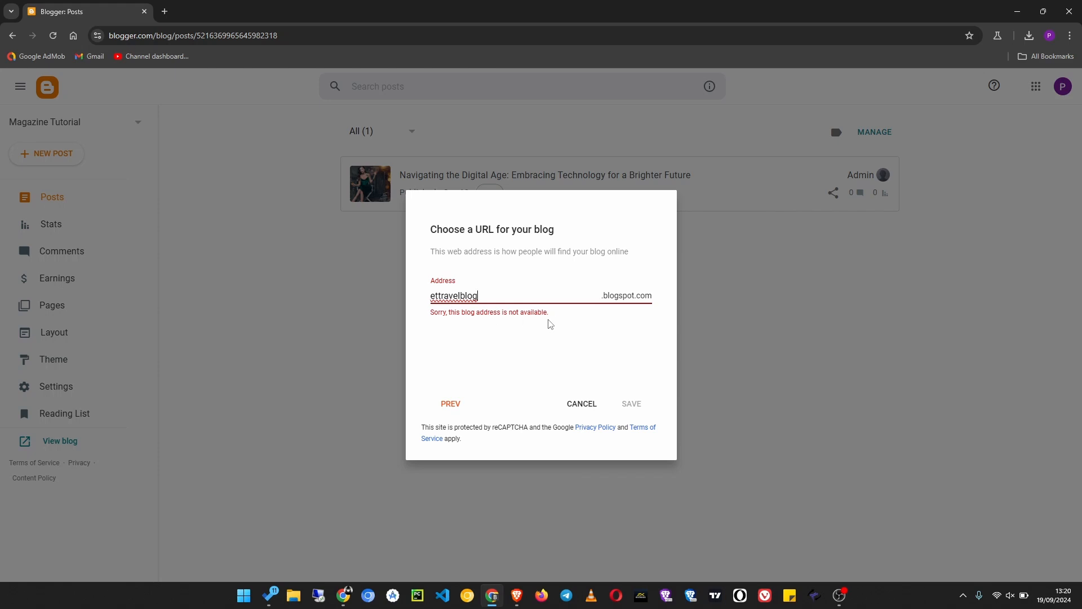
pyautogui.moveTo(497, 297); pyautogui.dragTo(434, 300)
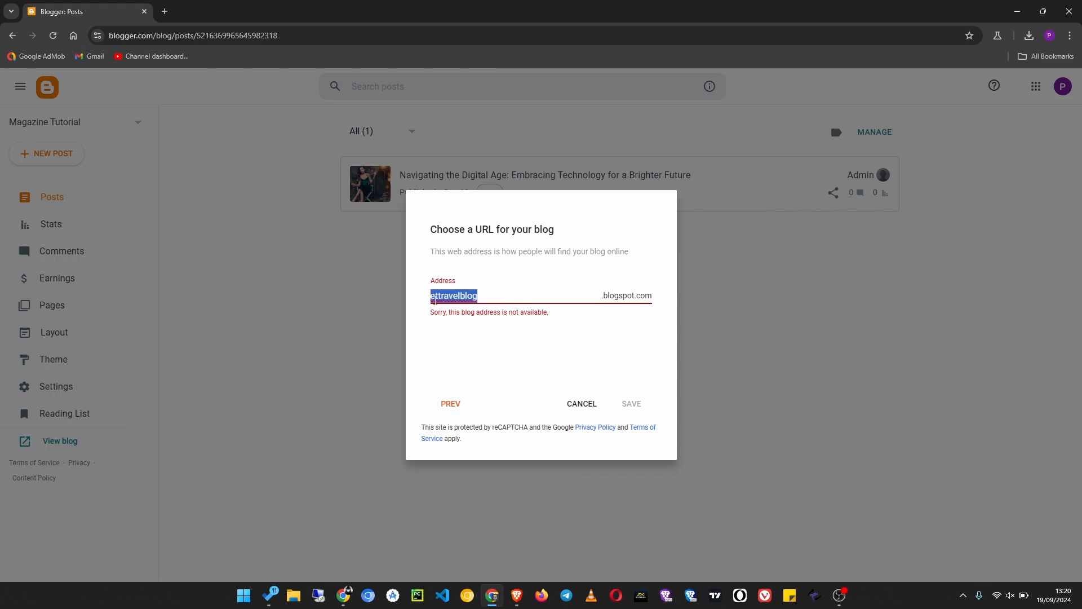
pyautogui.click(493, 299)
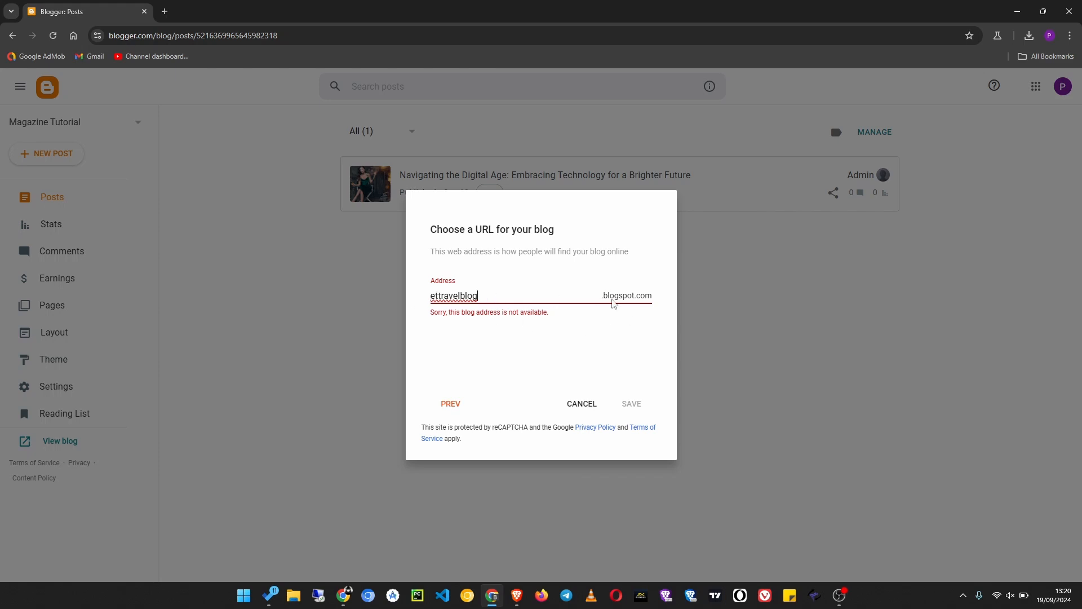
# - Extend the blog's address to ettravelblogtutorial and save the new blog
pyautogui.write('tutorial')
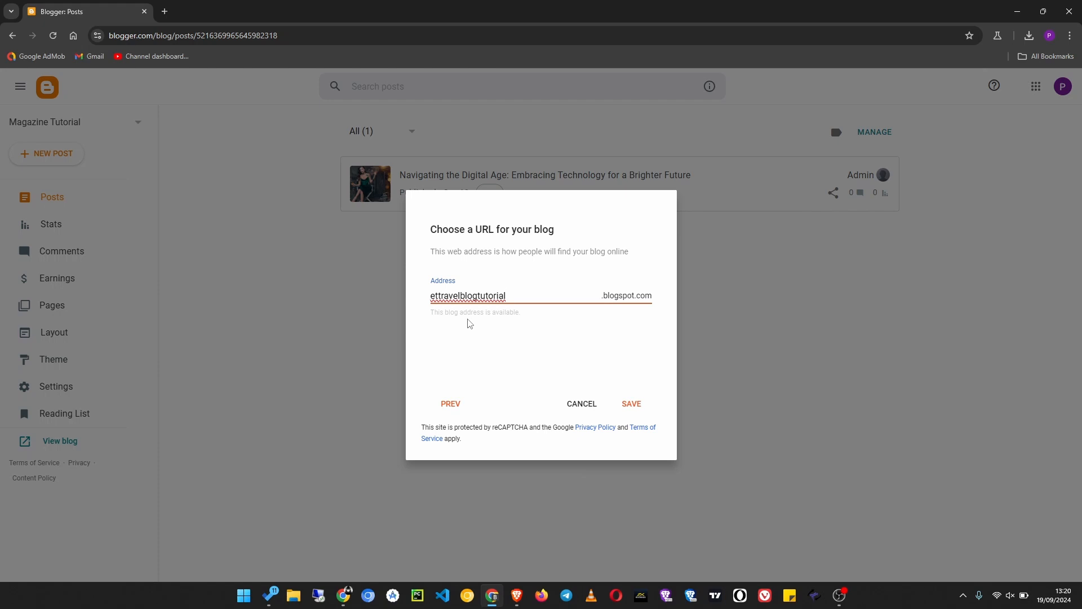
pyautogui.click(636, 405)
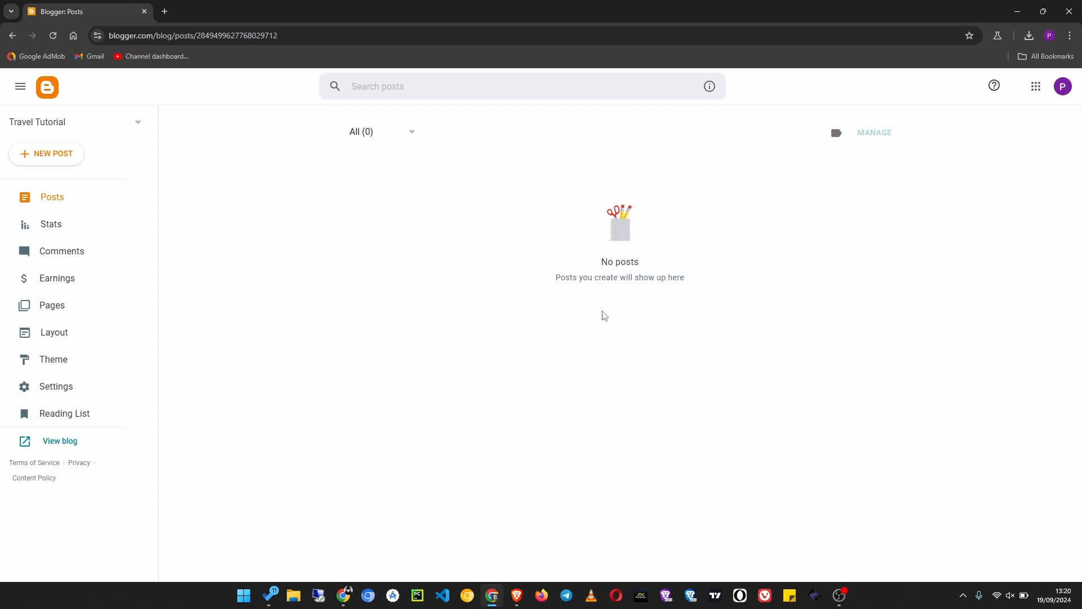
# - View the live Travel Tutorial blog, and find and open the BTemplates website in a new tab
pyautogui.click(59, 443)
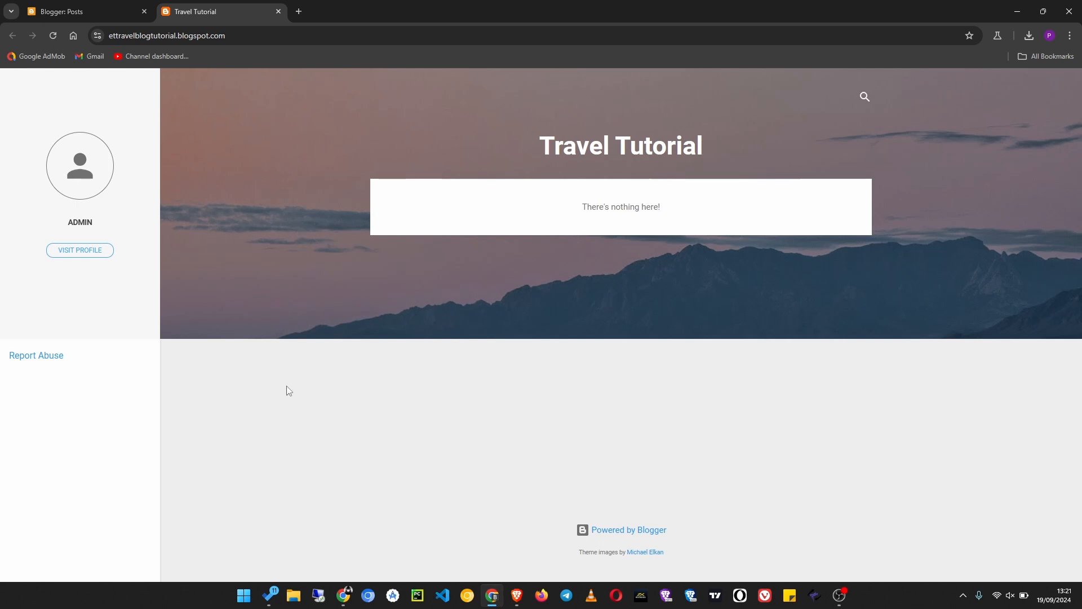
pyautogui.click(299, 12)
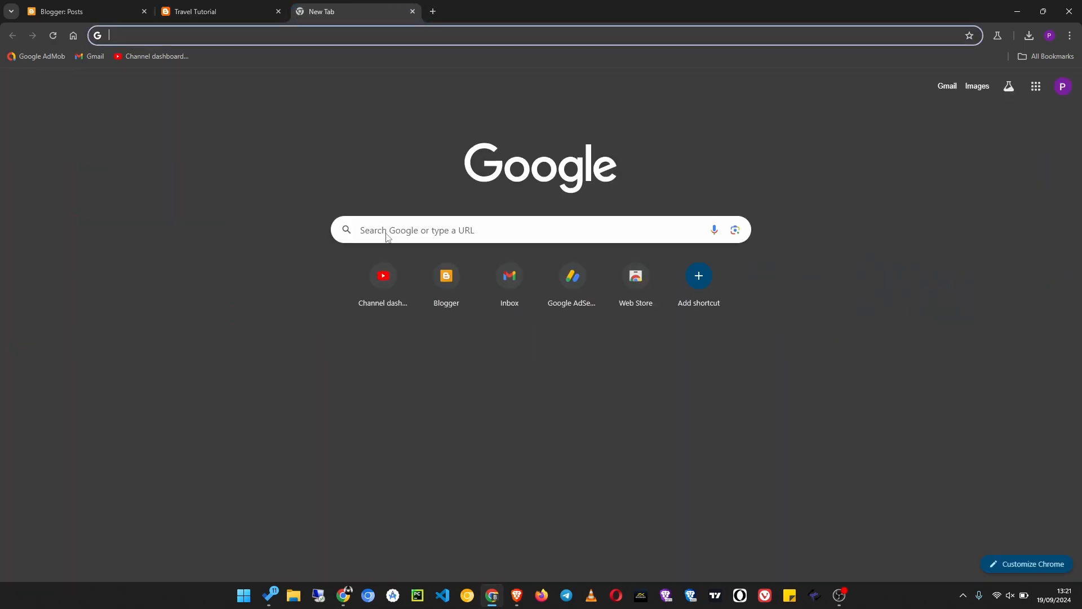
pyautogui.write('btem')
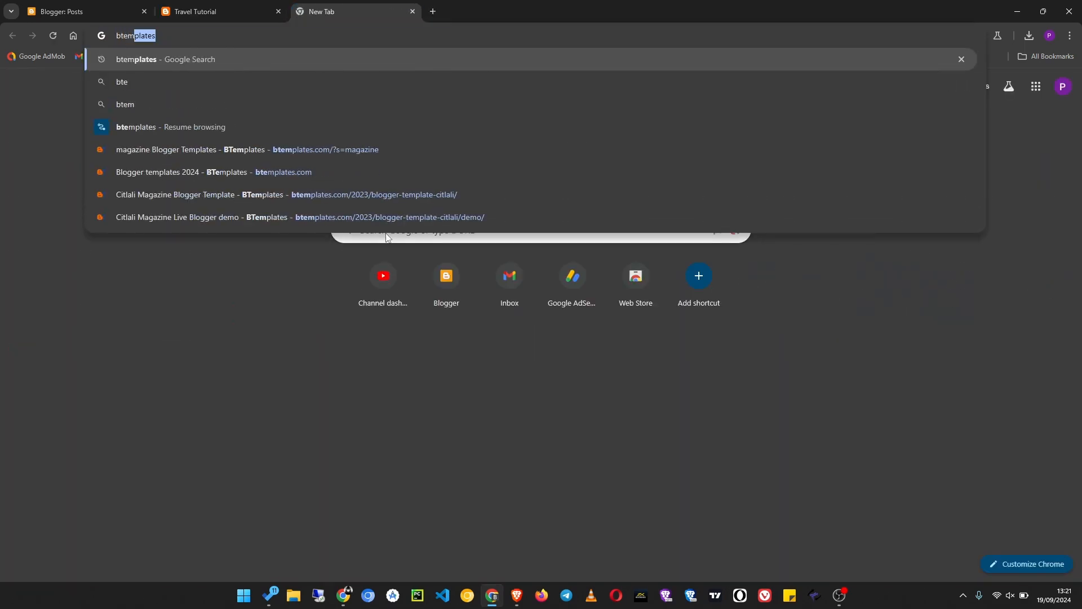
pyautogui.press('Return')
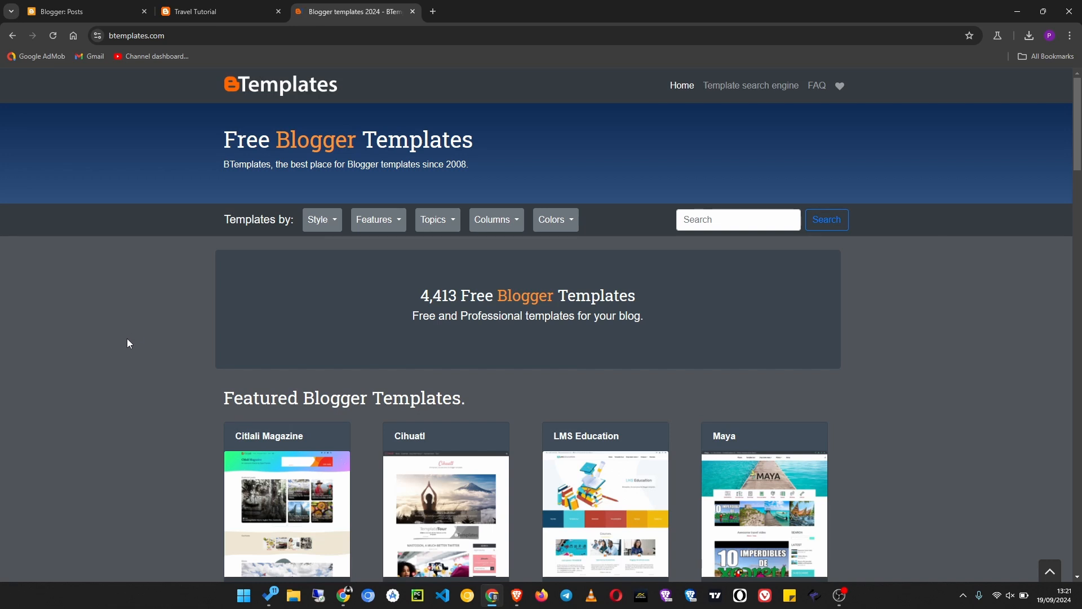
# - Look over the featured Blogger templates on BTemplates and search the site for travel templates
pyautogui.scroll(-3, 127, 338)
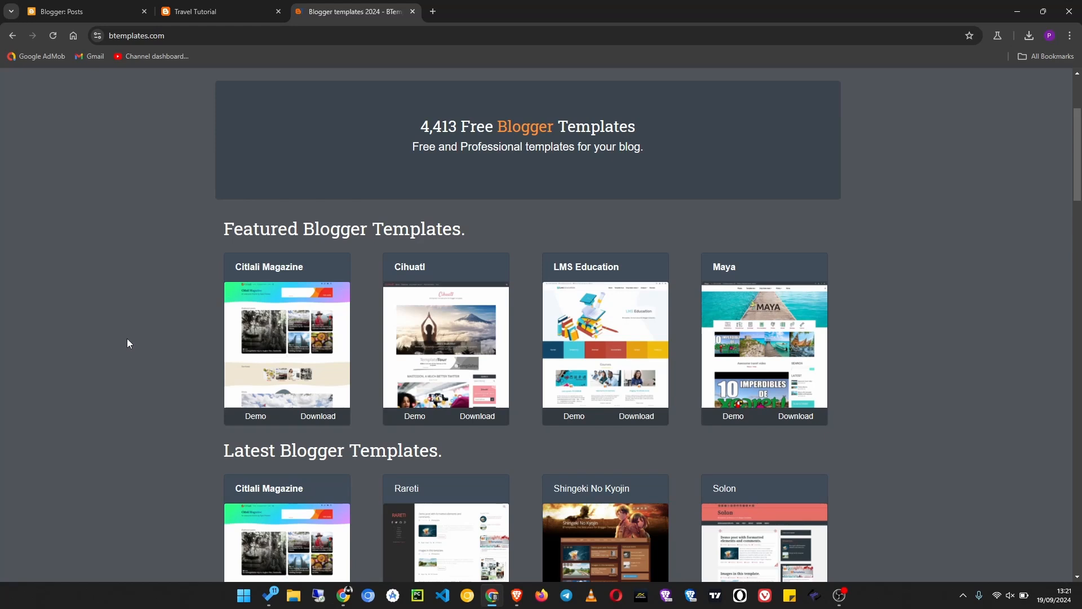
pyautogui.scroll(-5, 127, 338)
pyautogui.scroll(10, 127, 338)
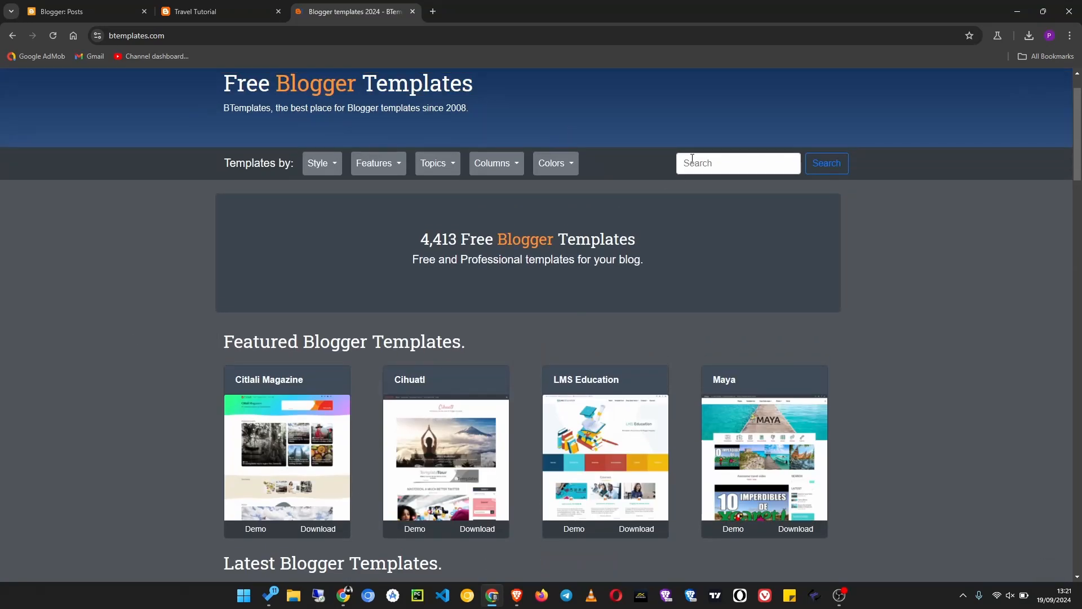
pyautogui.click(723, 166)
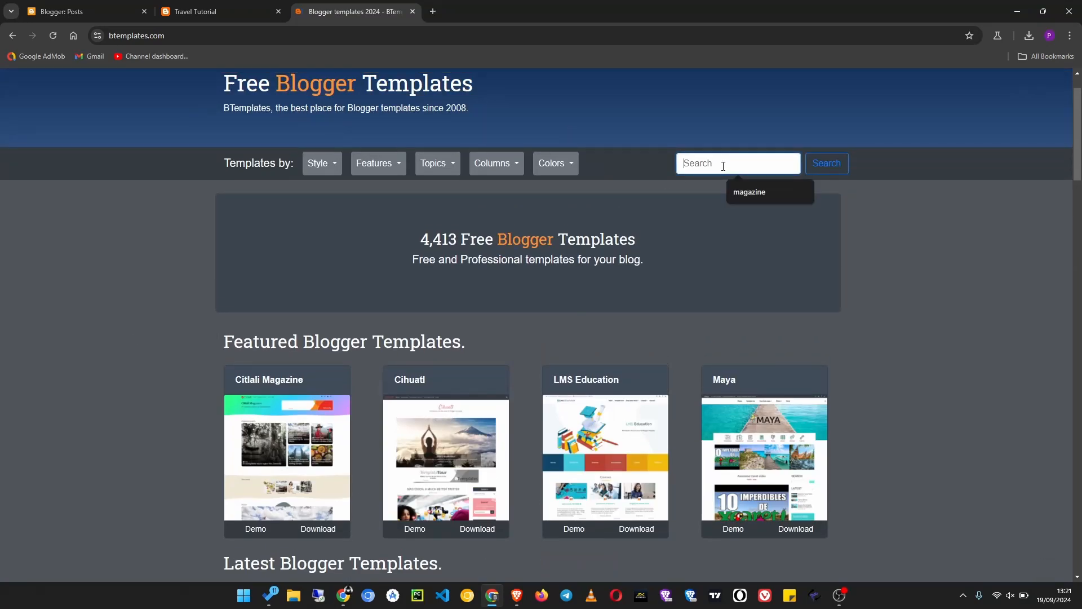
pyautogui.write('ta')
pyautogui.write('avel')
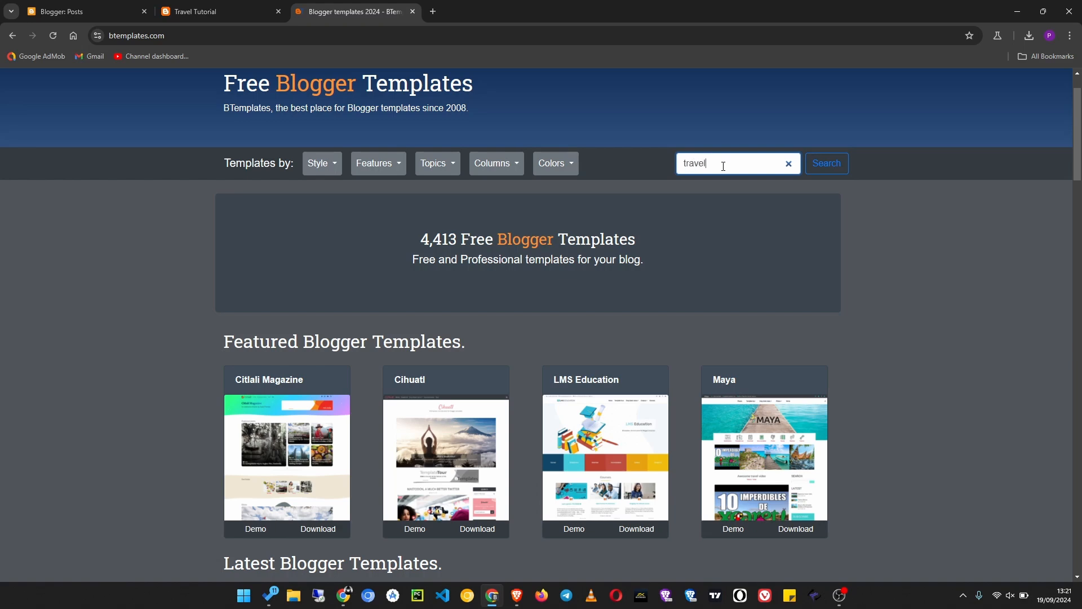
pyautogui.press('Return')
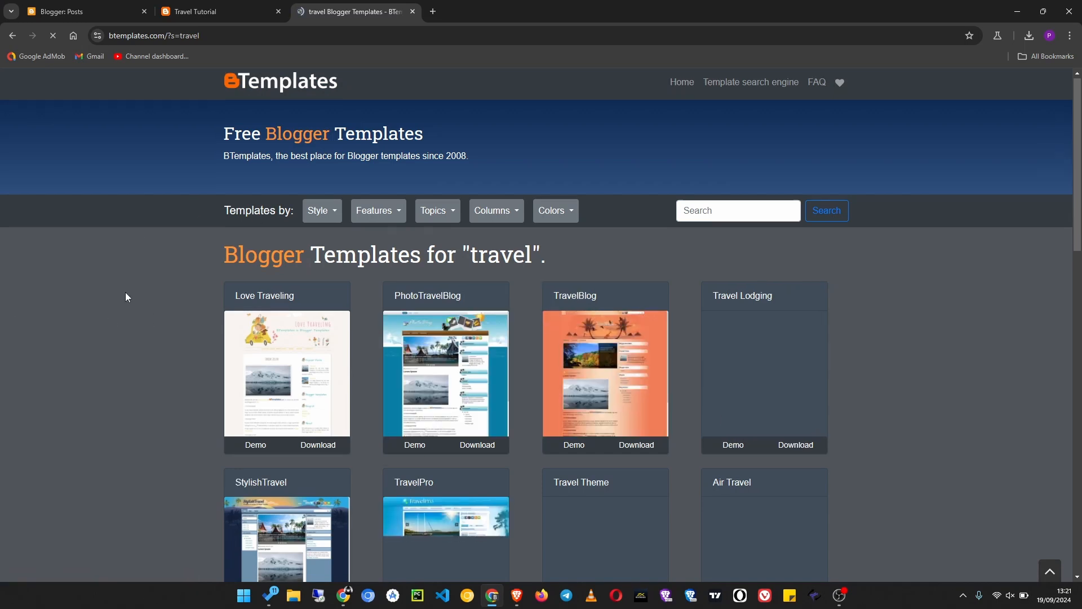
# - Open the live demo of the TravelPro template, look through its page, and close the demo
pyautogui.scroll(-5, 126, 297)
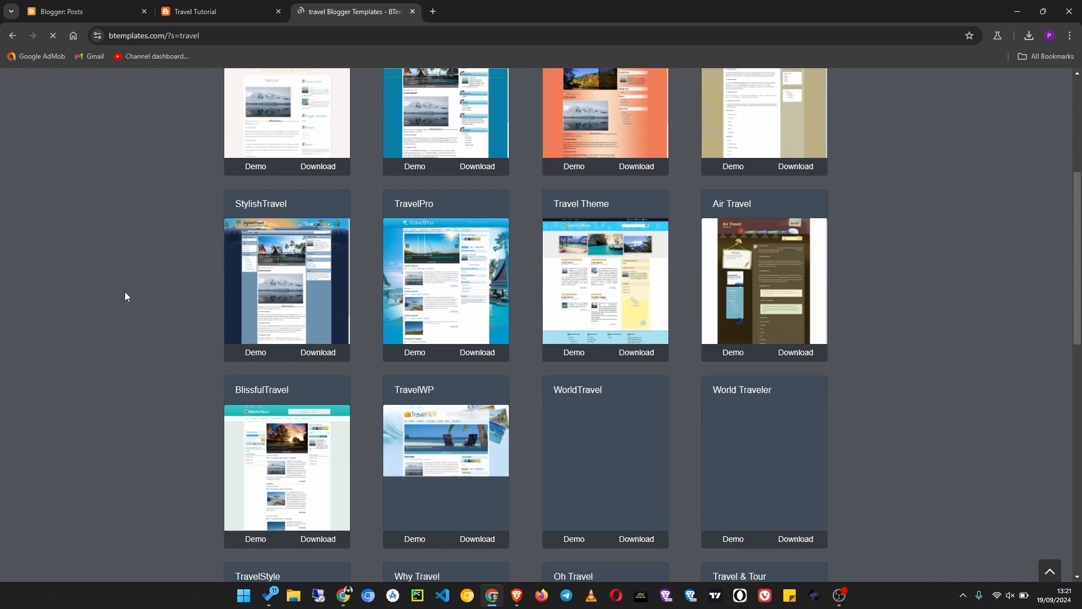
pyautogui.click(413, 354)
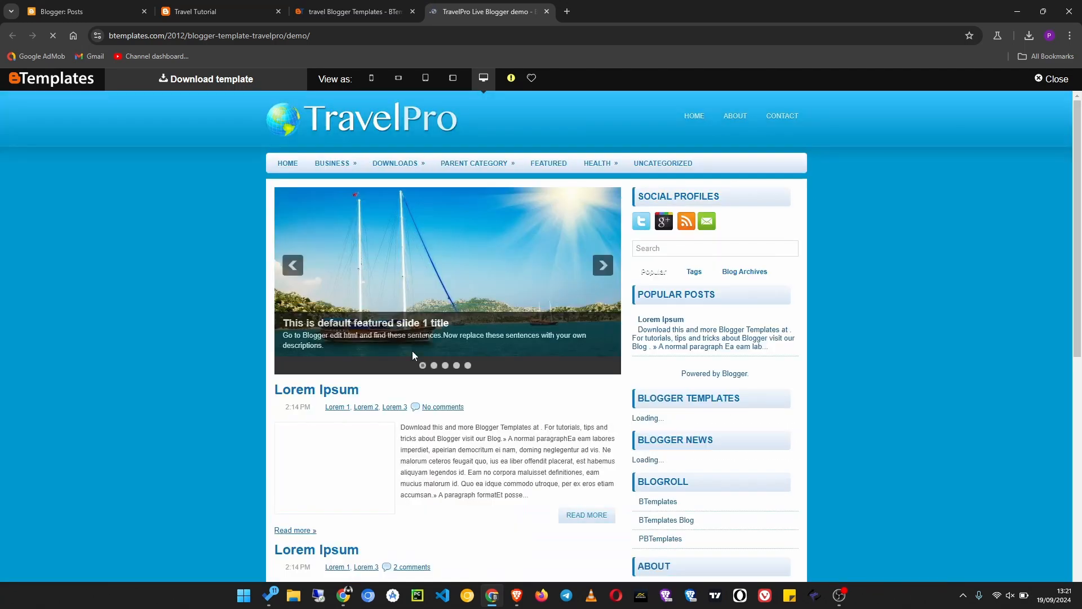
pyautogui.scroll(-6, 218, 329)
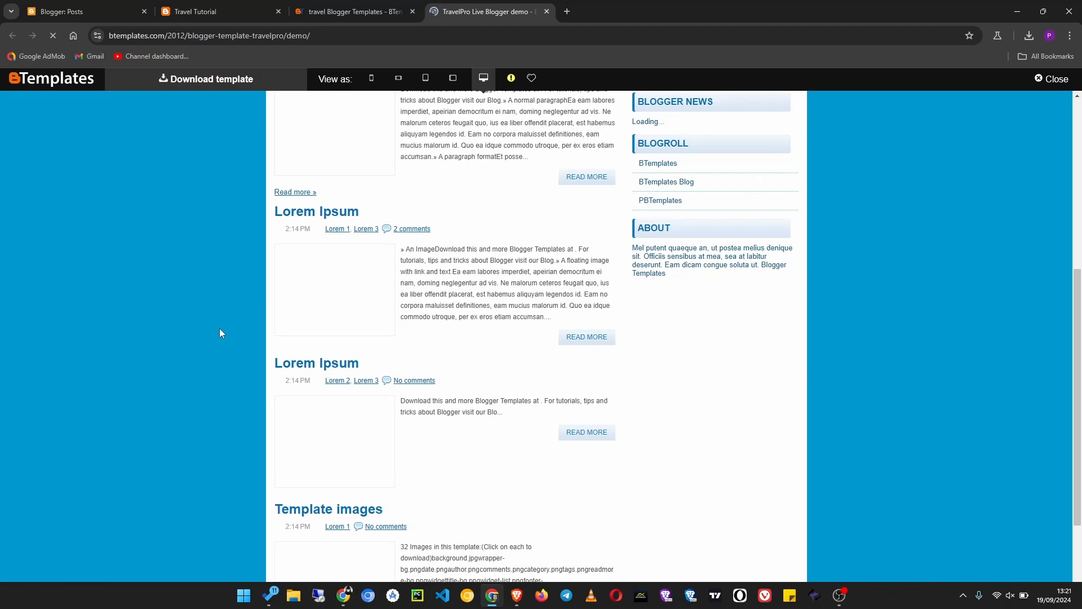
pyautogui.scroll(3, 218, 328)
pyautogui.scroll(-10, 220, 334)
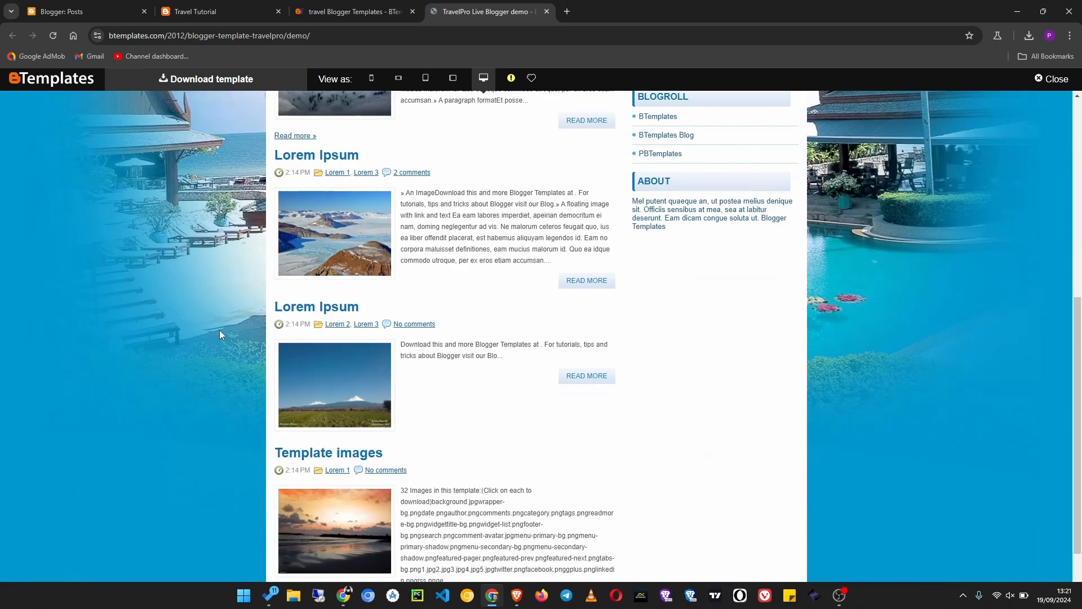
pyautogui.scroll(10, 219, 330)
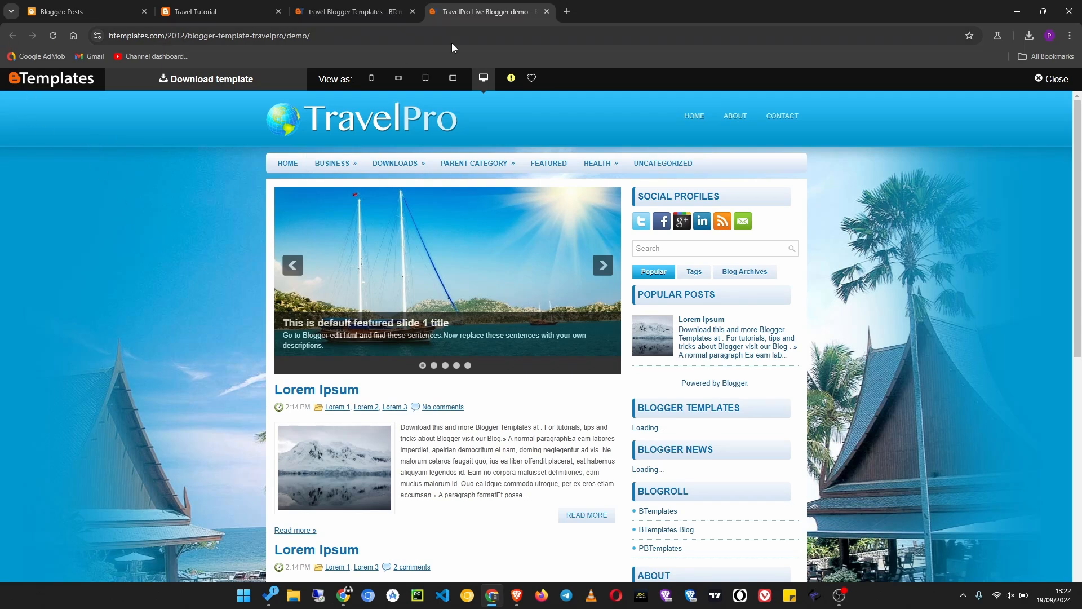
pyautogui.click(546, 12)
# - Browse the other travel templates in the results and download the free TravelPro template
pyautogui.scroll(-10, 270, 374)
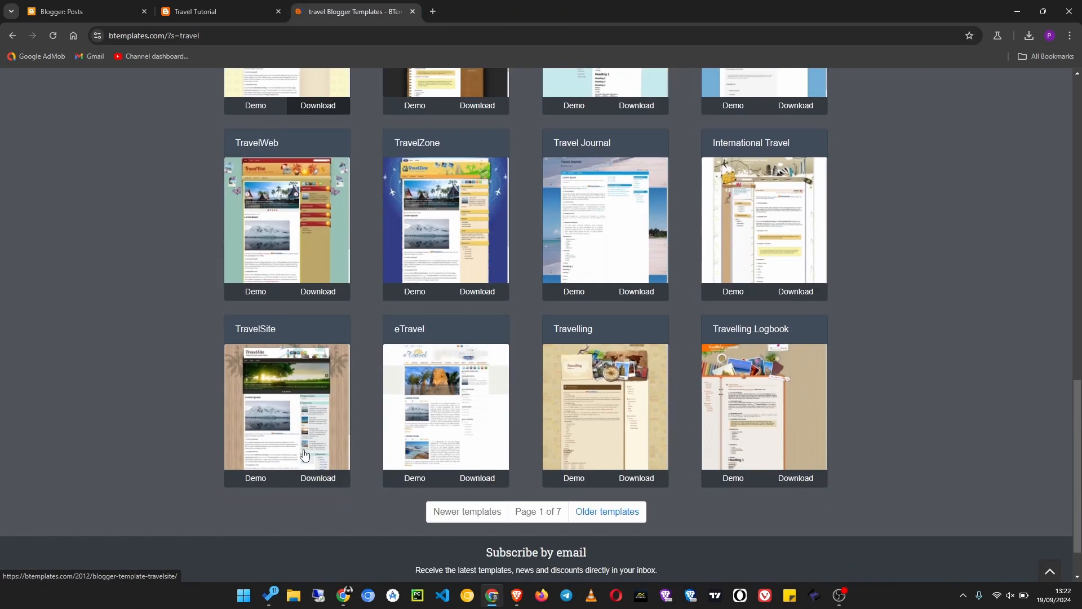
pyautogui.scroll(7, 305, 454)
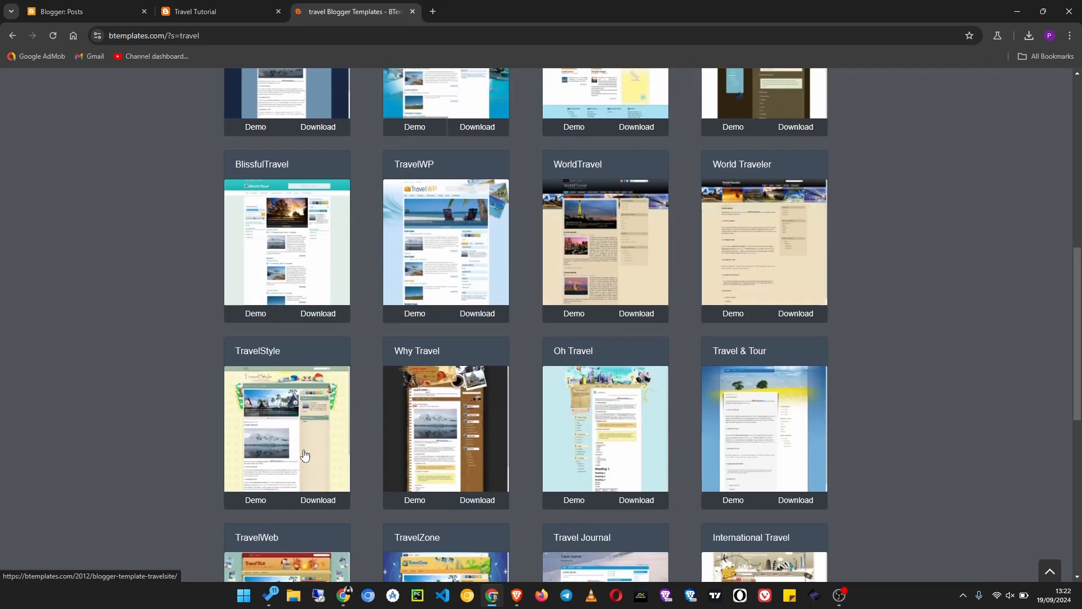
pyautogui.scroll(5, 304, 455)
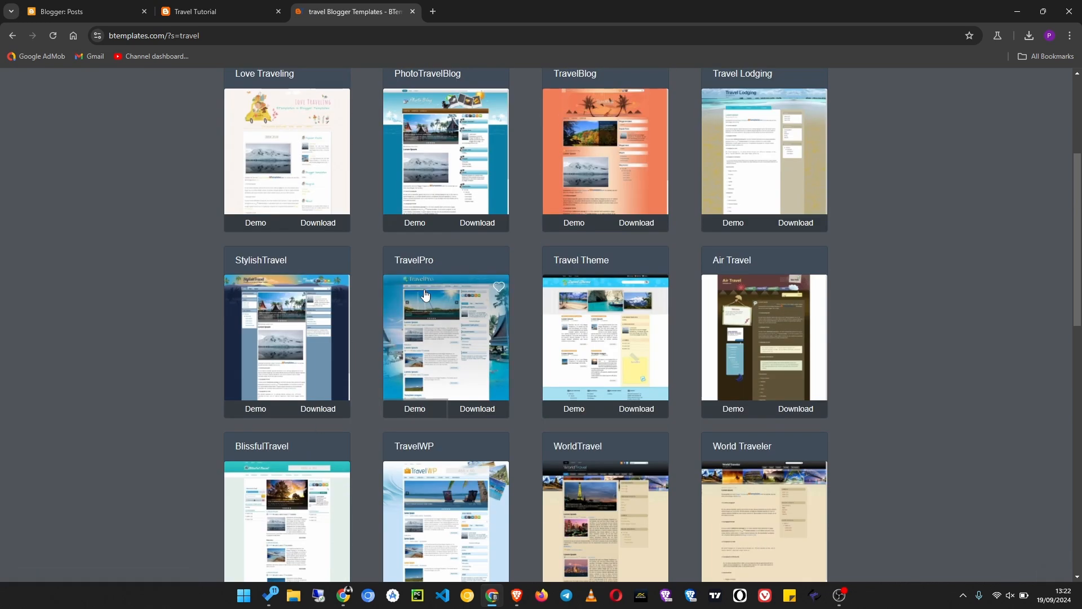
pyautogui.click(477, 412)
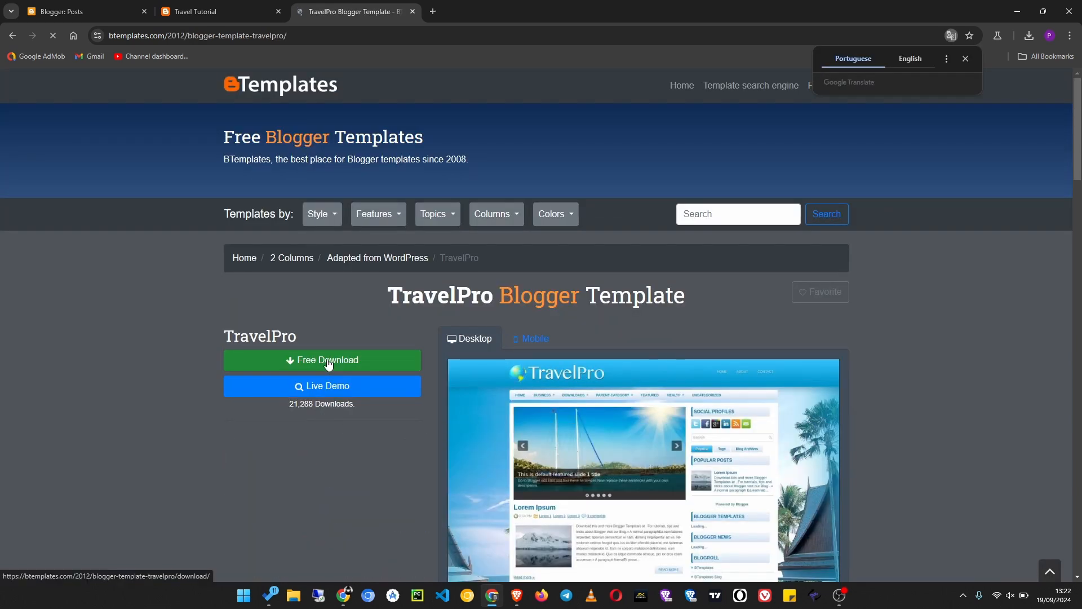
pyautogui.click(329, 363)
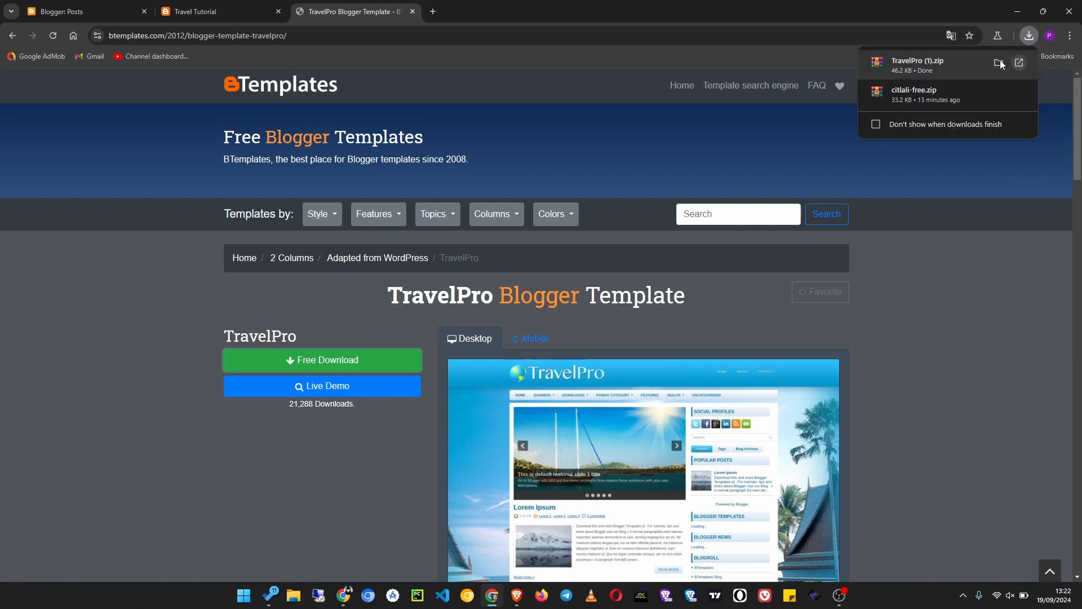
# - Switch to File Explorer, open the Downloads folder, and delete the existing TravelPro folder
pyautogui.click(292, 596)
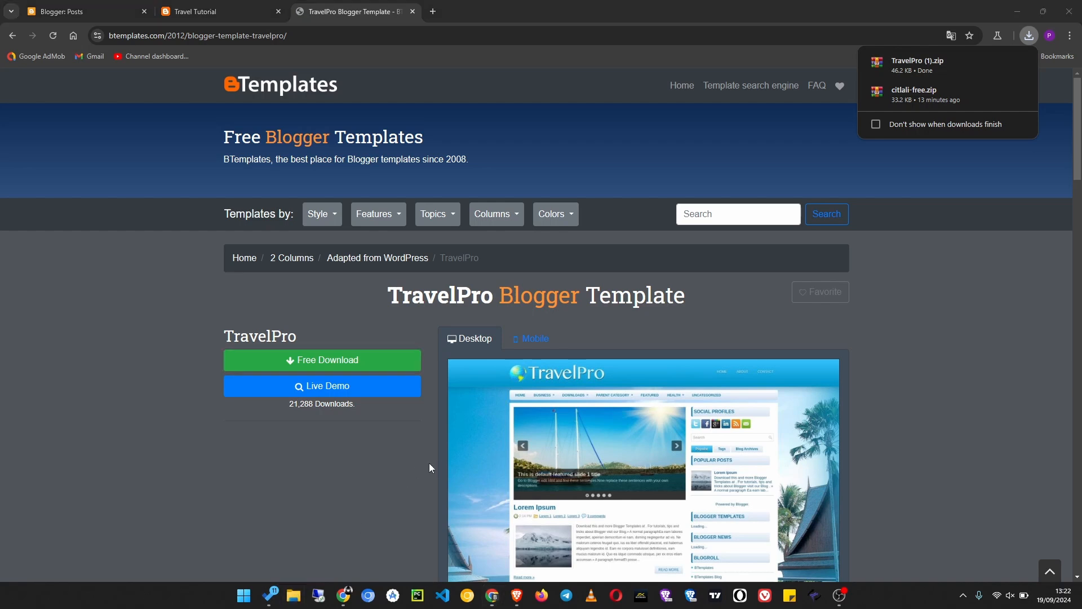
pyautogui.scroll(-1, 278, 322)
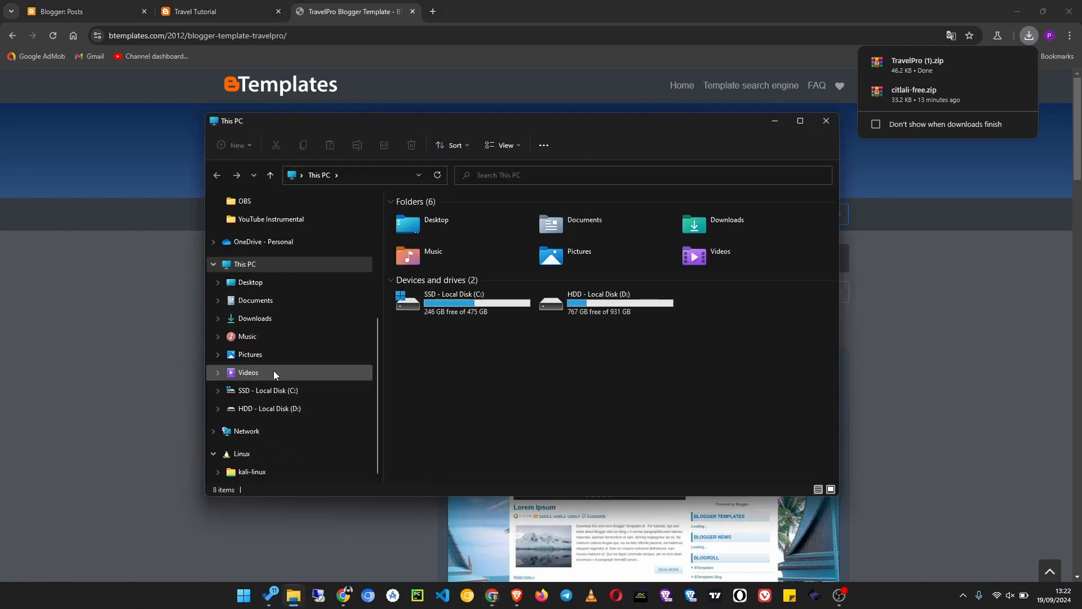
pyautogui.click(276, 323)
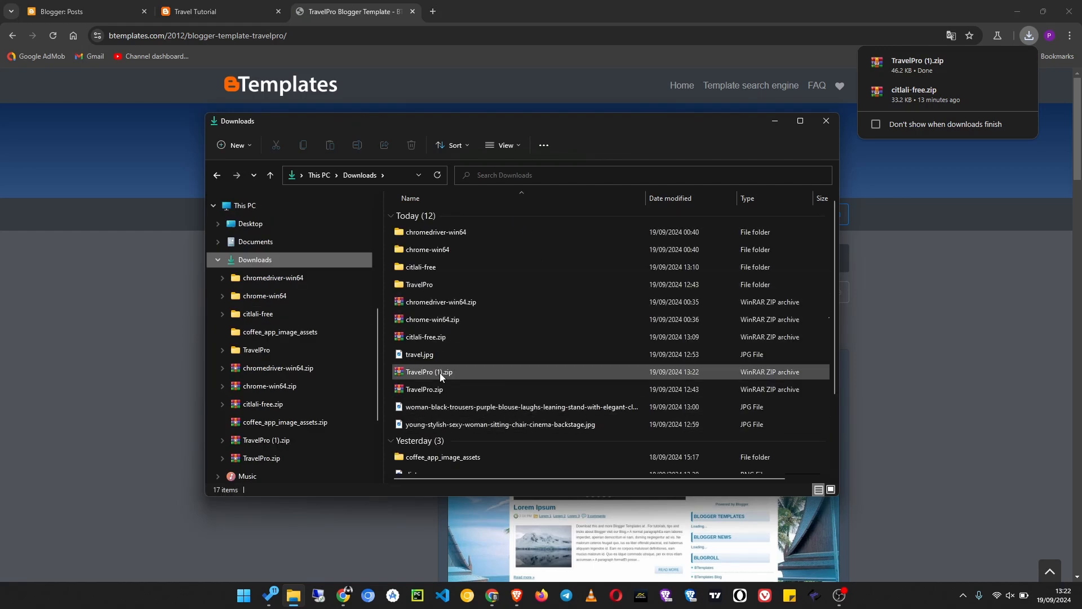
pyautogui.click(434, 390)
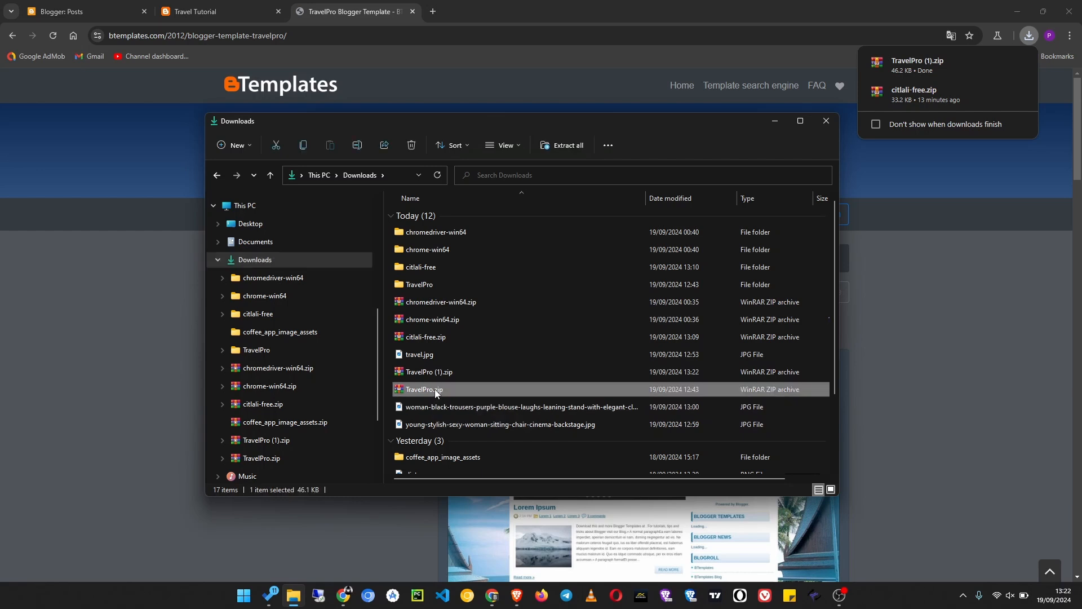
pyautogui.rightClick(434, 389)
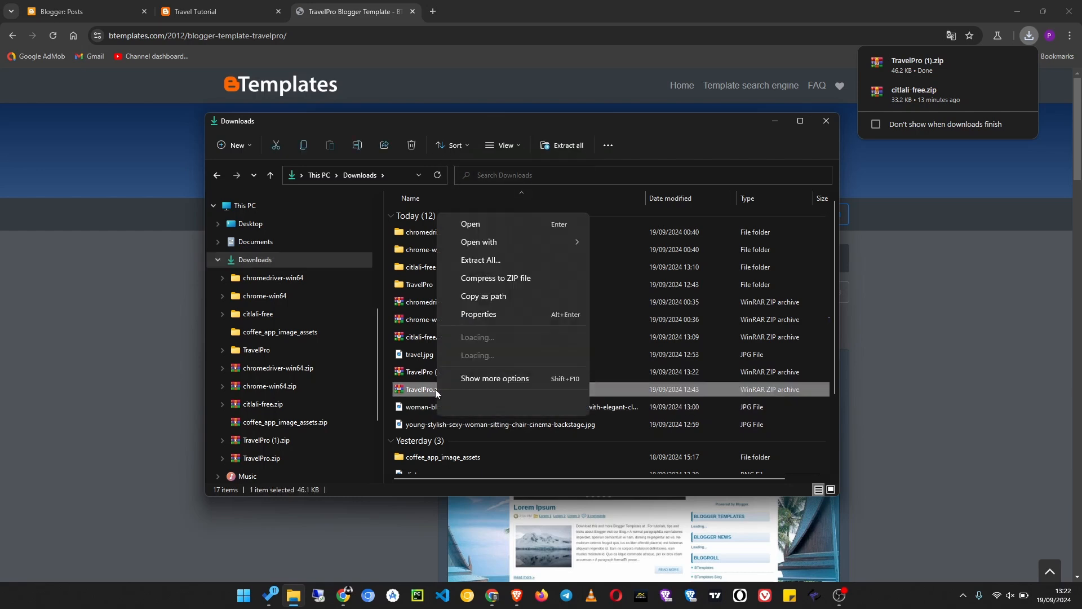
pyautogui.click(404, 390)
pyautogui.click(442, 282)
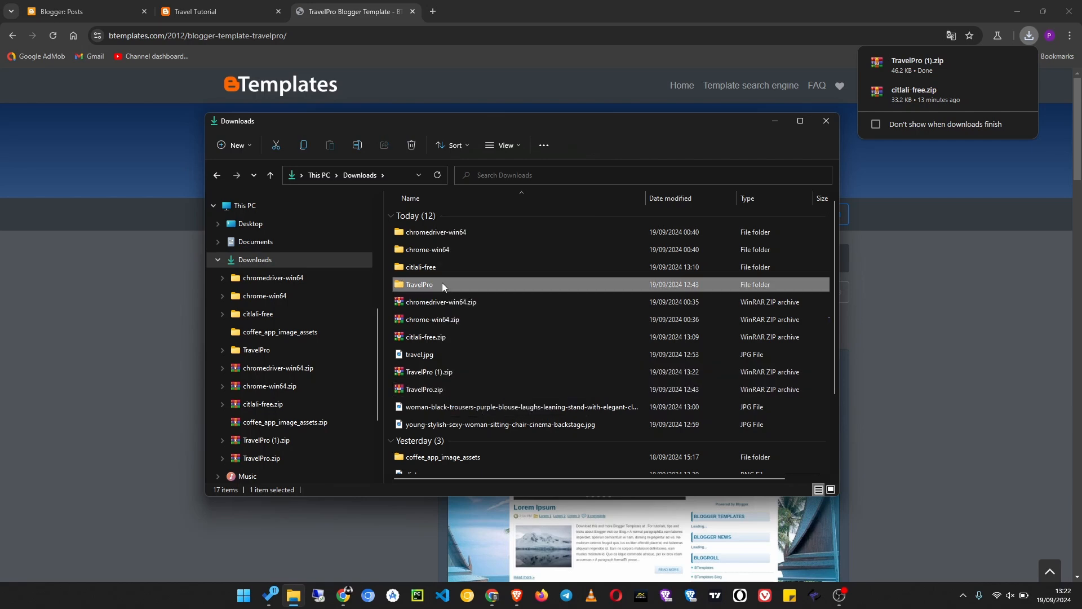
pyautogui.press('Delete')
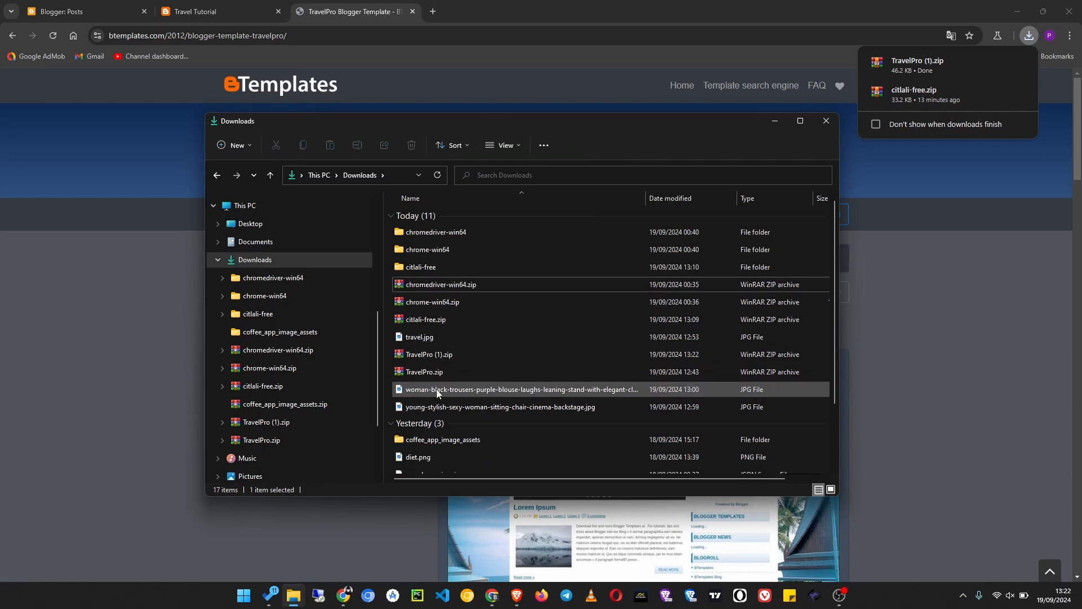
# - Extract the TravelPro.zip archive into a TravelPro folder in Downloads with WinRAR
pyautogui.click(437, 374)
pyautogui.rightClick(436, 374)
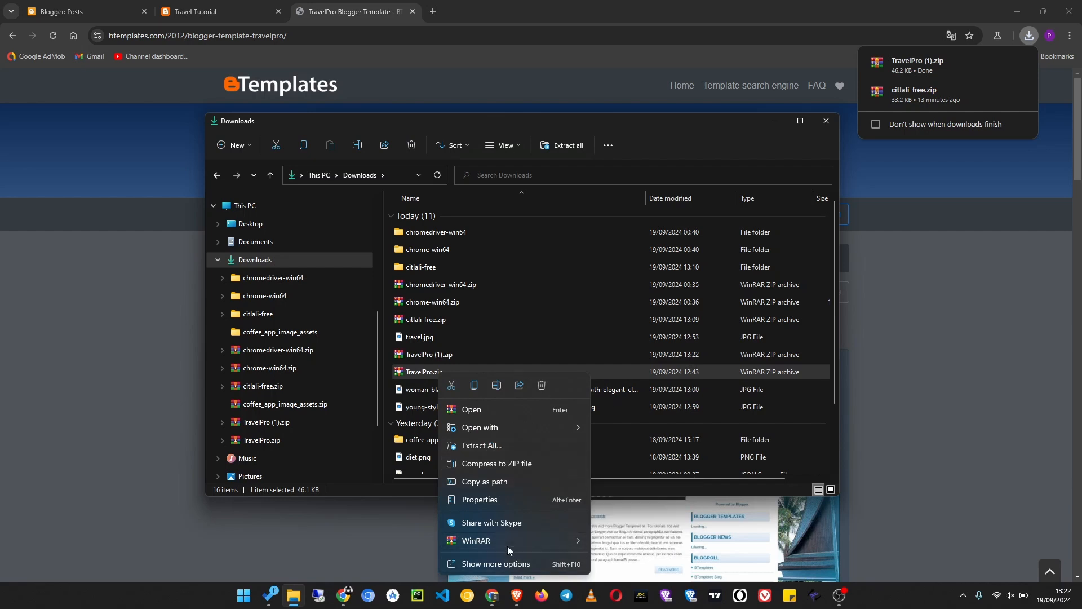
pyautogui.moveTo(506, 545)
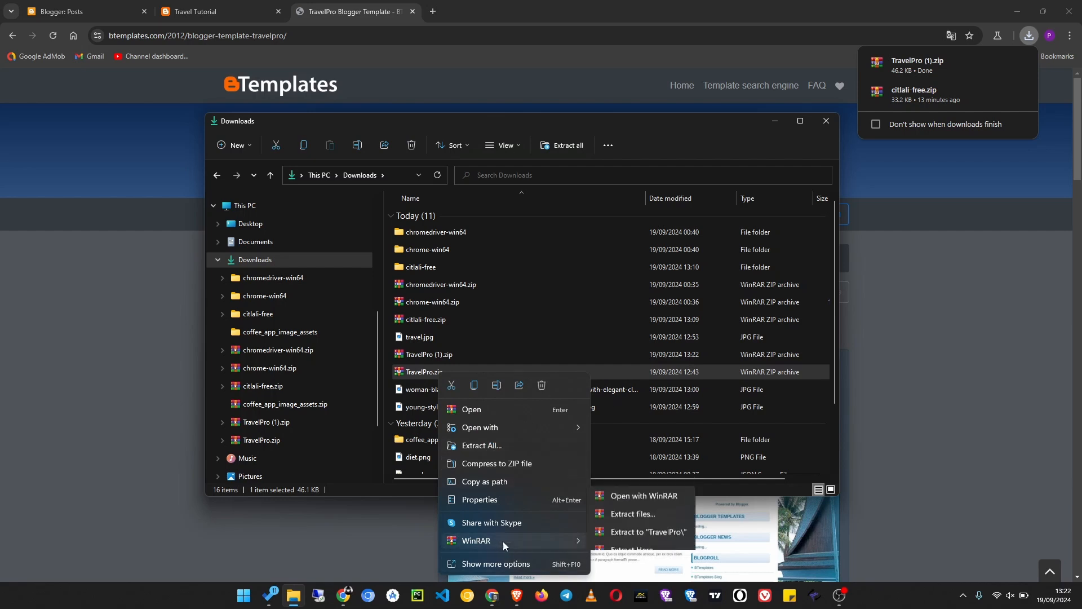
pyautogui.click(639, 524)
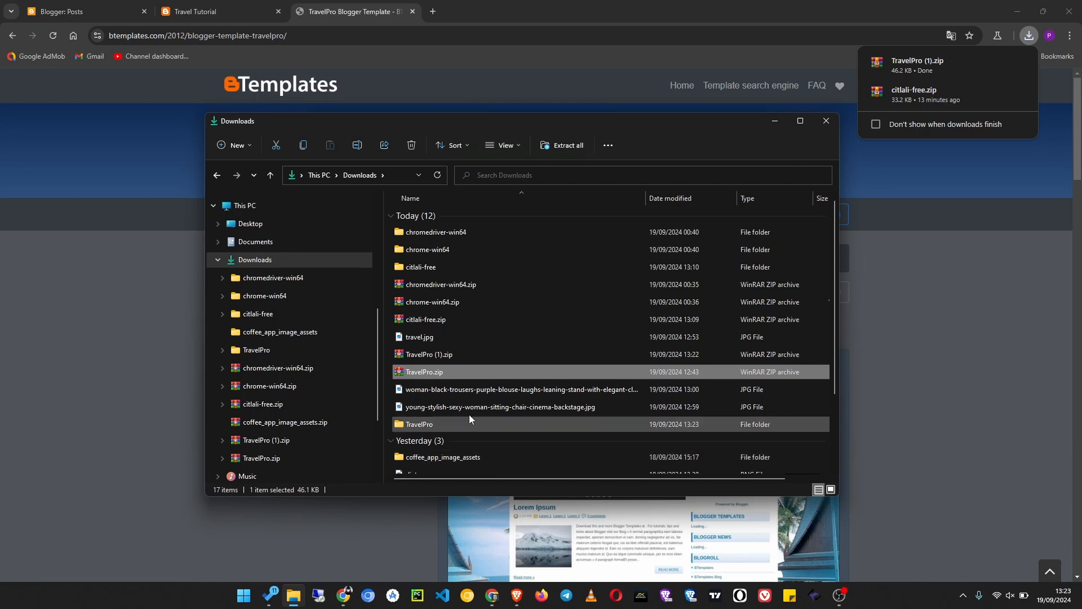
# - Open the extracted TravelPro folder and its TravelPro subfolder, and locate the TravelPro.xml theme file
pyautogui.scroll(-1, 456, 384)
pyautogui.click(473, 381)
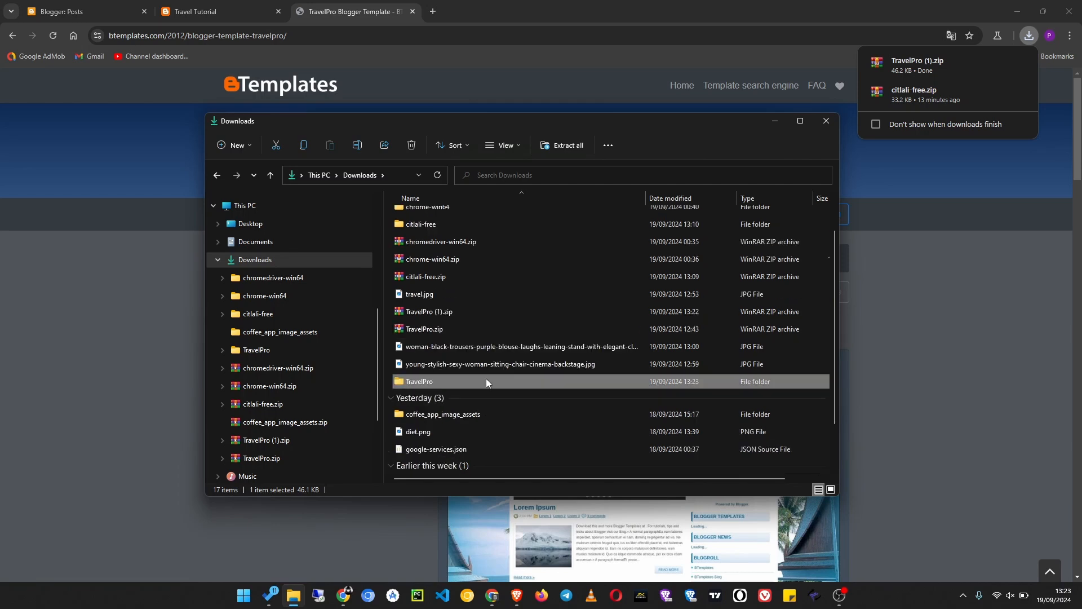
pyautogui.doubleClick(443, 382)
pyautogui.doubleClick(429, 217)
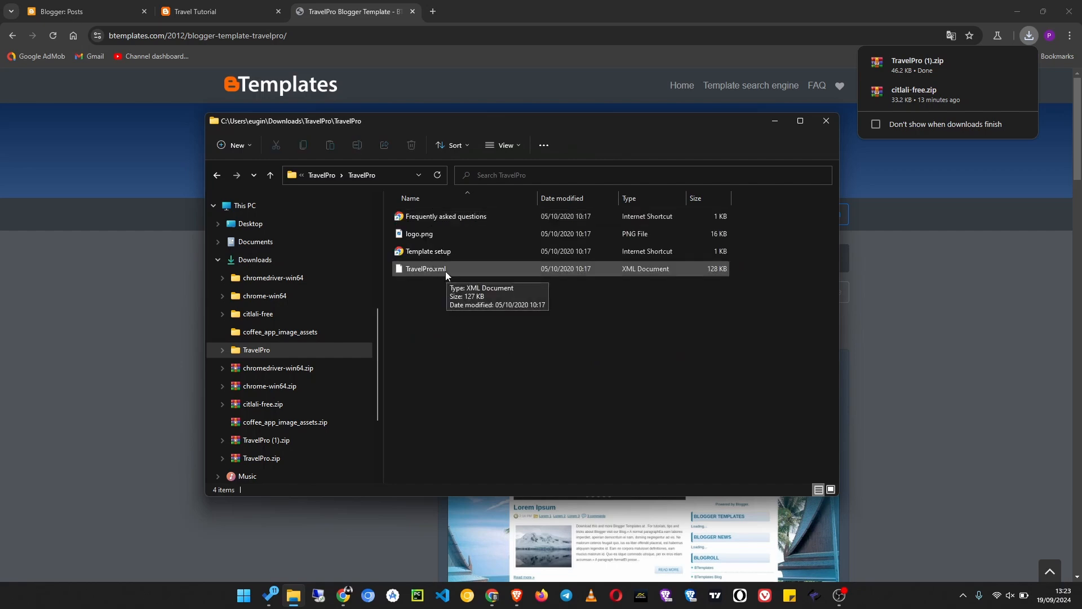
pyautogui.click(446, 271)
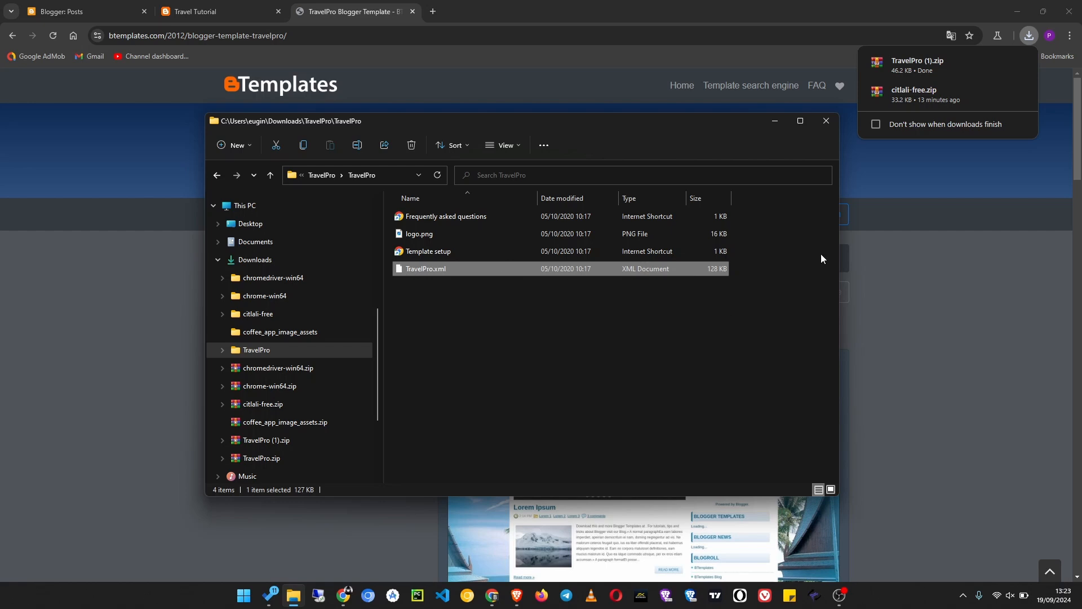
# - Close File Explorer and the BTemplates page, and open the Travel Tutorial blog's theme settings in Blogger
pyautogui.click(830, 123)
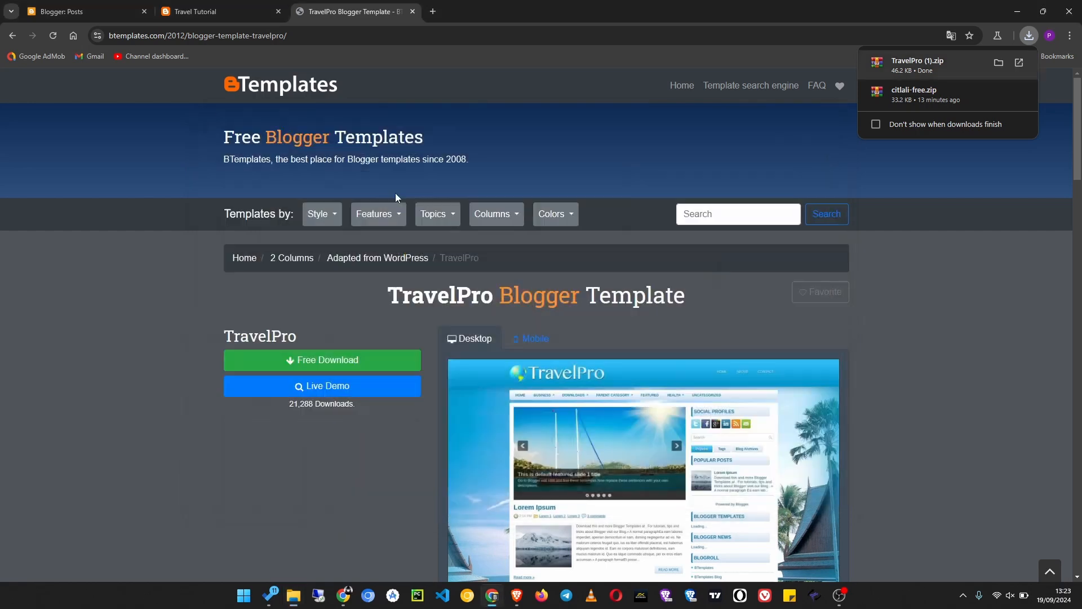
pyautogui.click(412, 16)
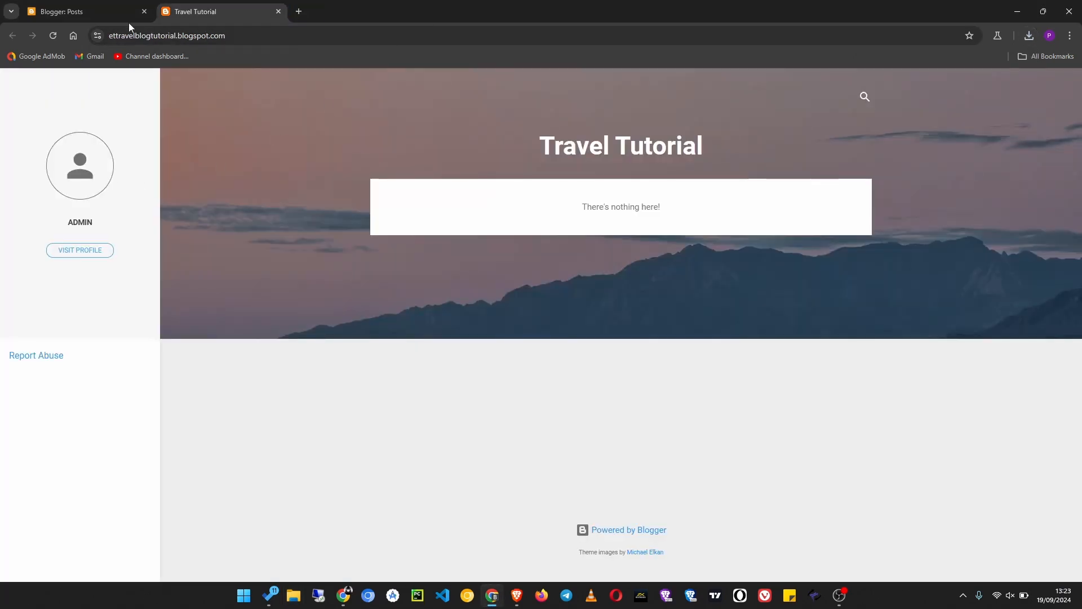
pyautogui.click(84, 16)
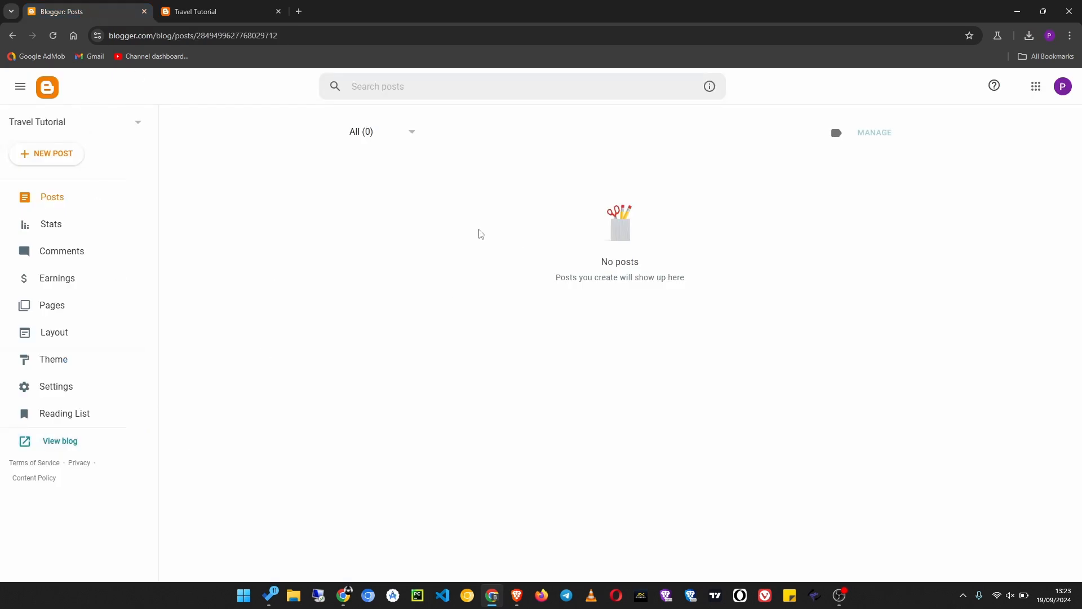
pyautogui.click(79, 363)
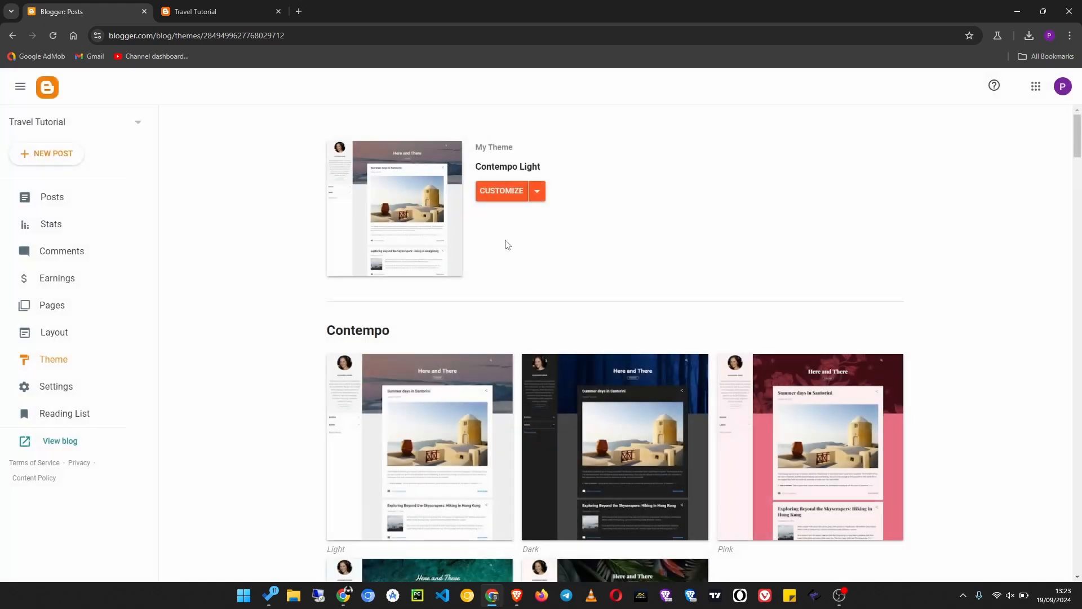
# - Restore the blog's theme by uploading TravelPro.xml from the nested TravelPro folder in Downloads
pyautogui.click(544, 201)
pyautogui.click(402, 221)
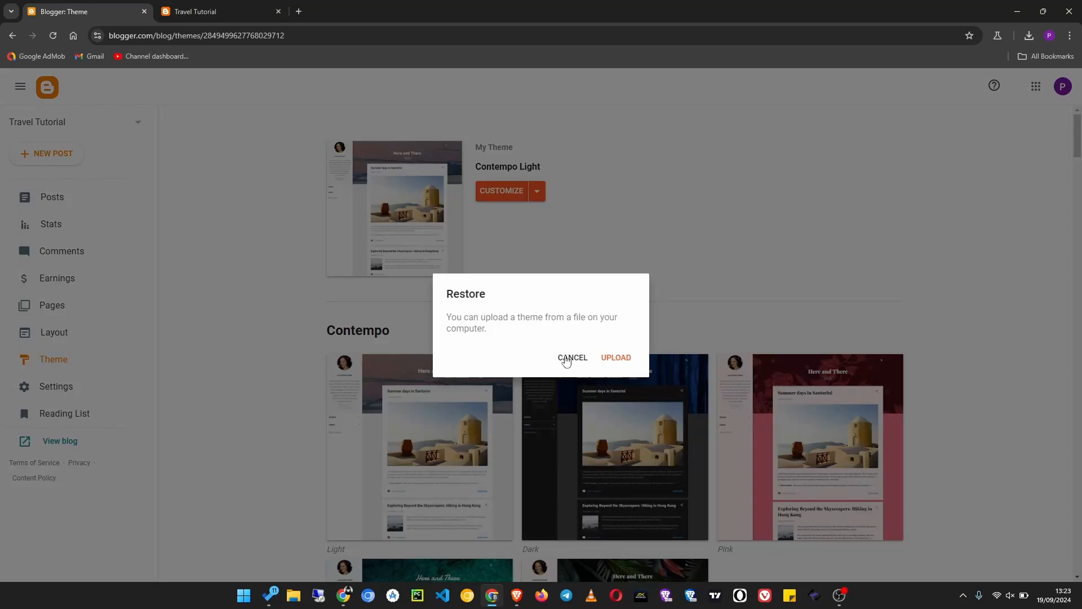
pyautogui.click(617, 359)
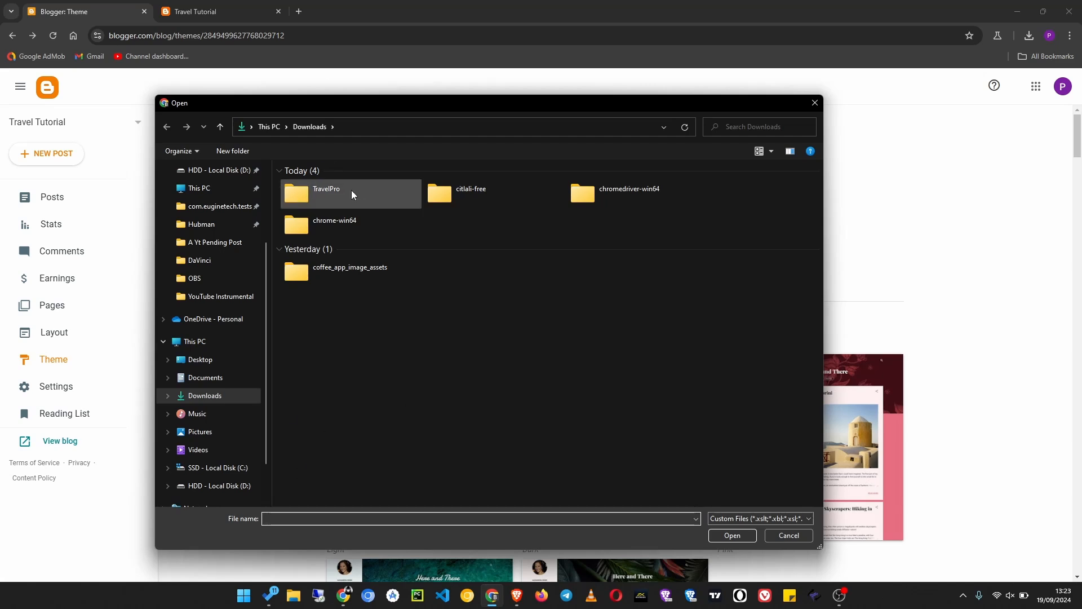
pyautogui.moveTo(435, 108); pyautogui.dragTo(466, 109)
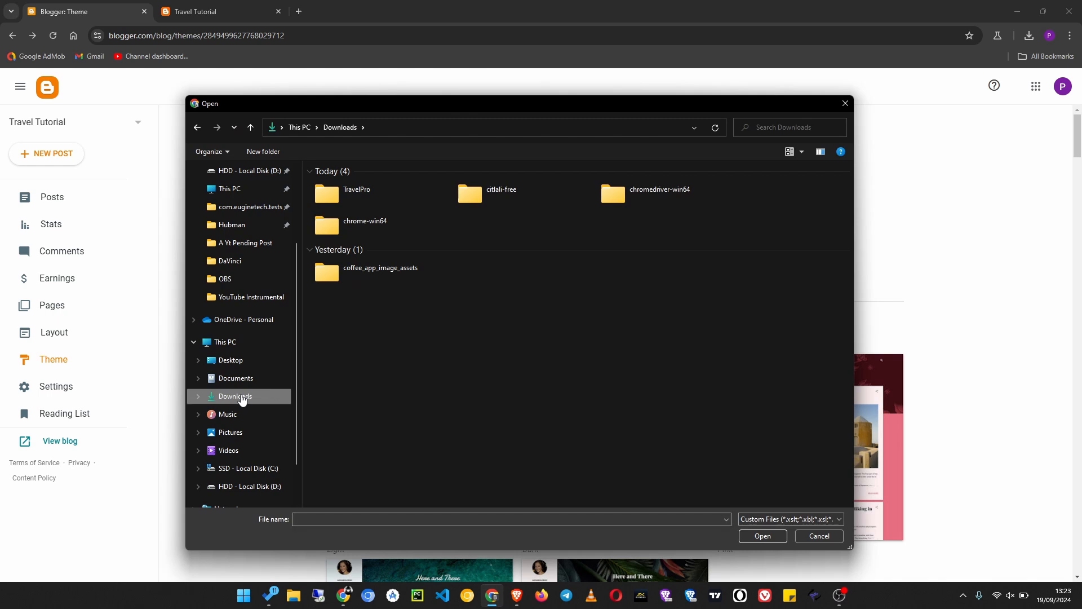
pyautogui.doubleClick(387, 194)
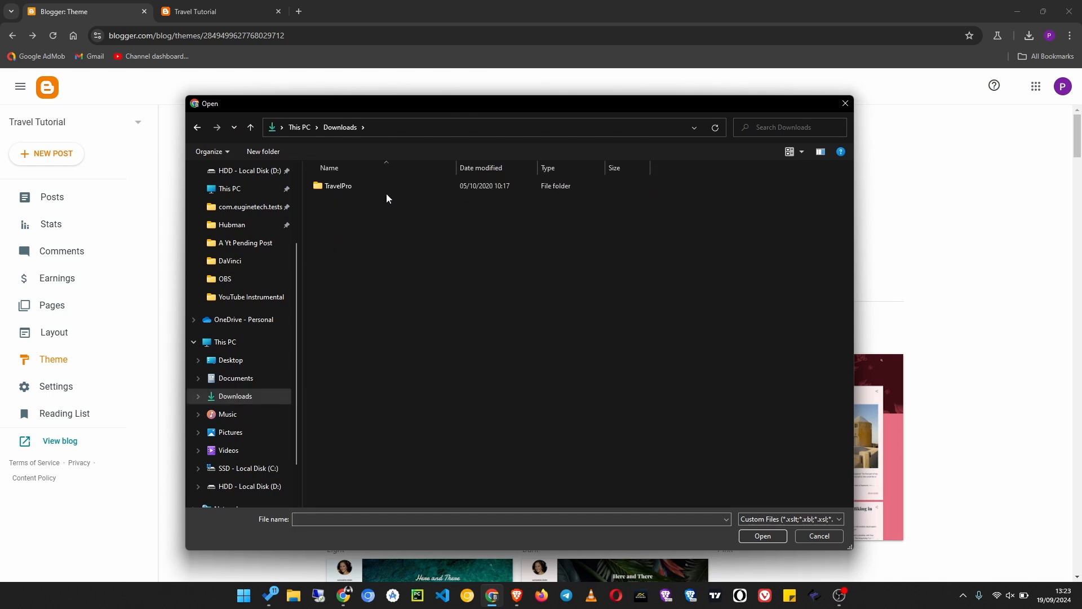
pyautogui.doubleClick(387, 187)
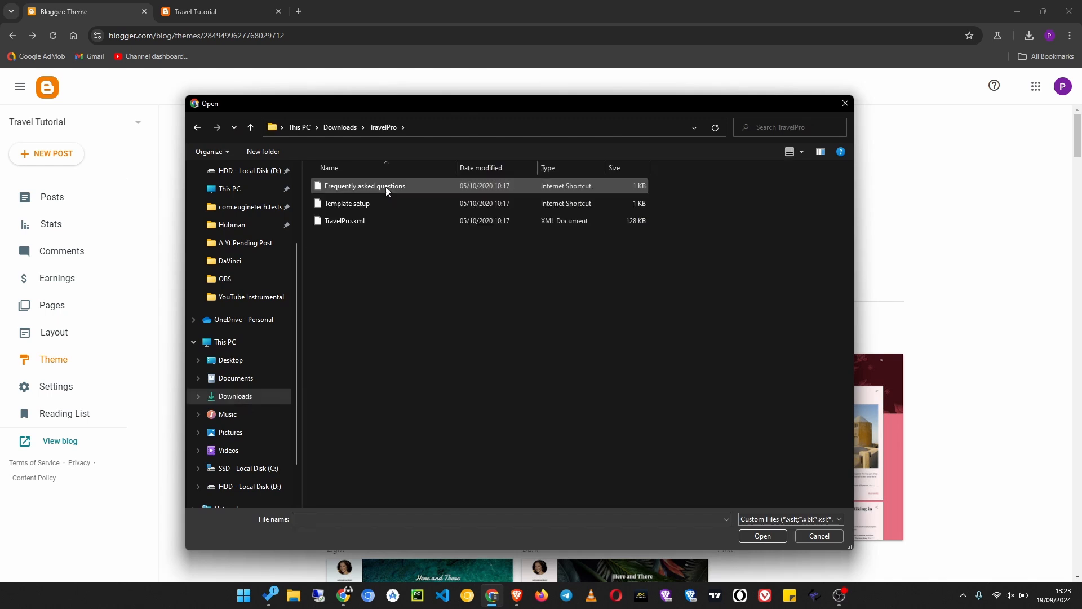
pyautogui.click(343, 224)
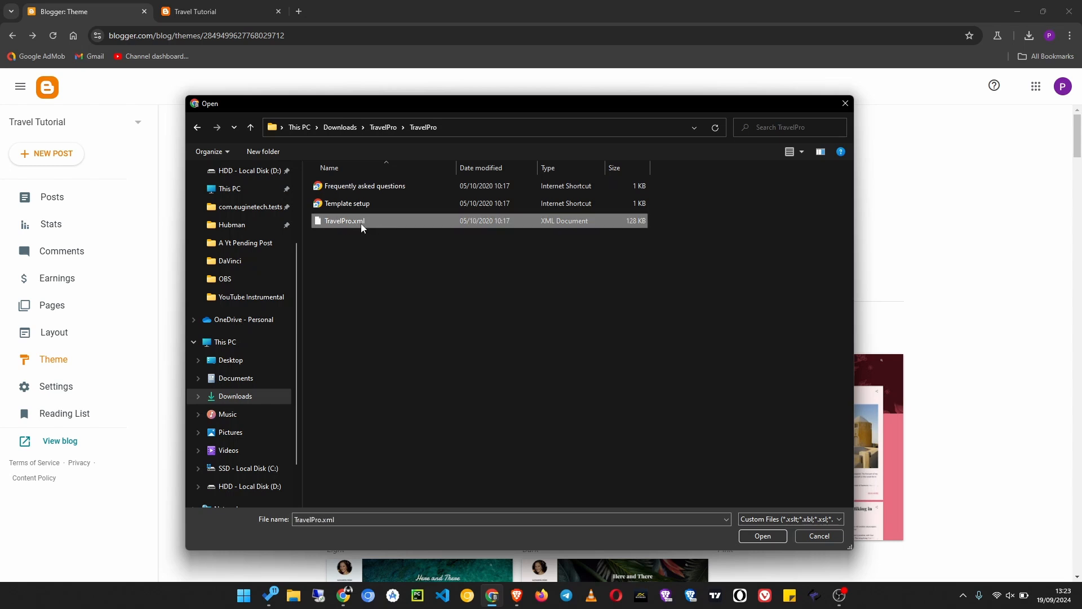
pyautogui.click(762, 536)
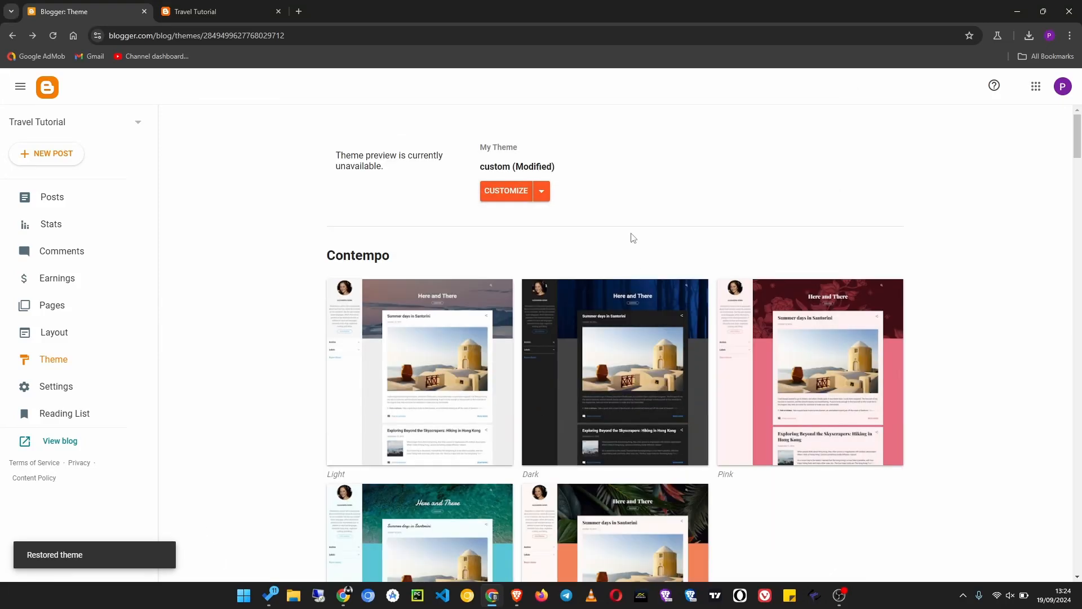
# - Open the live Travel Tutorial blog and examine the new theme's header, featured slideshow, empty post area and sidebar widgets
pyautogui.click(59, 442)
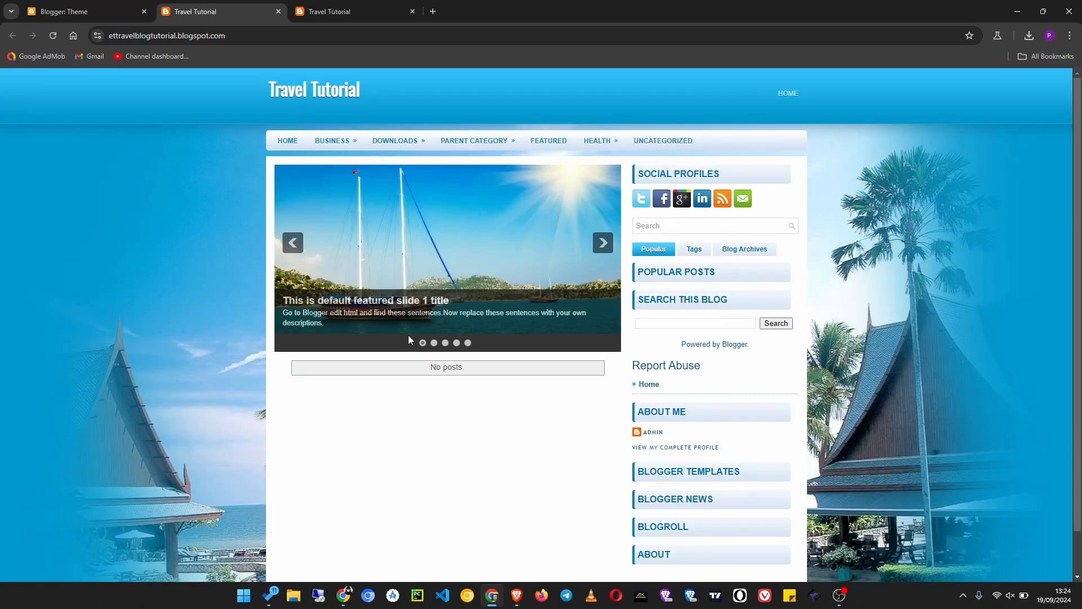
pyautogui.scroll(-1, 275, 416)
pyautogui.scroll(1, 339, 458)
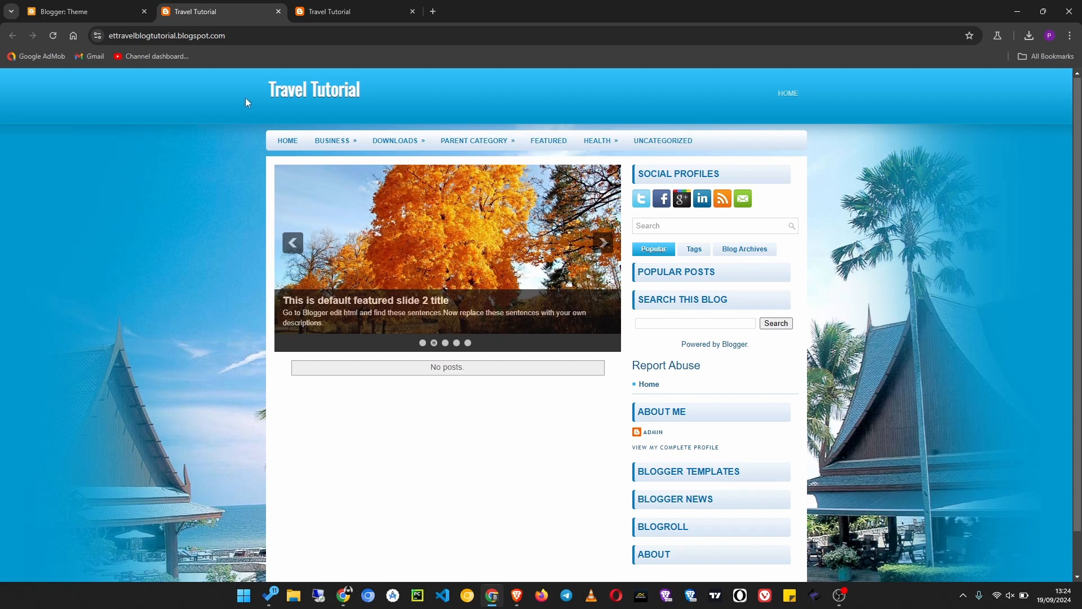
pyautogui.scroll(-1, 694, 372)
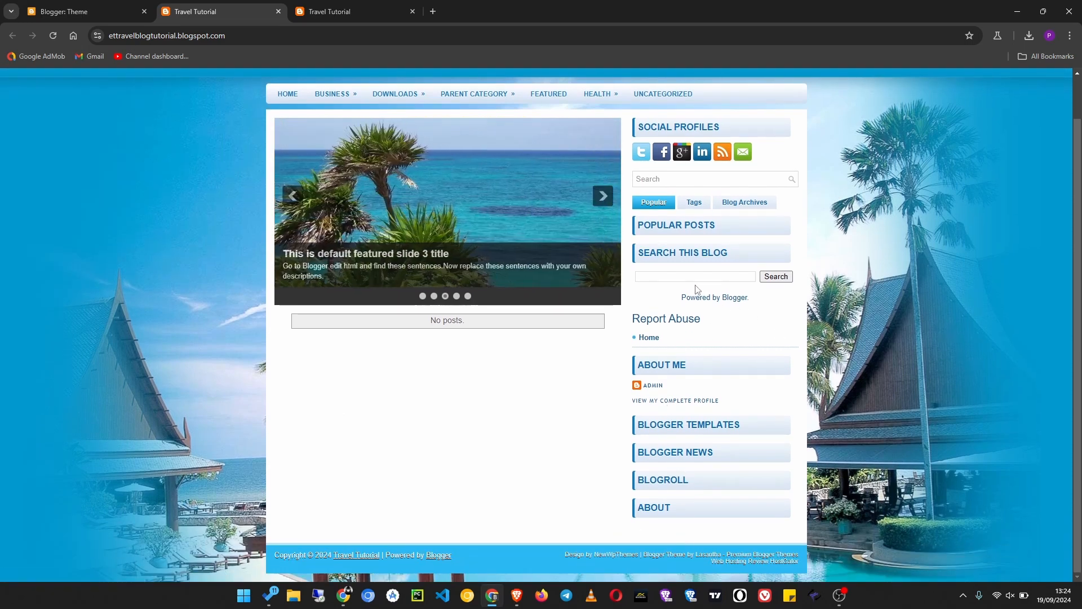
pyautogui.scroll(1, 687, 217)
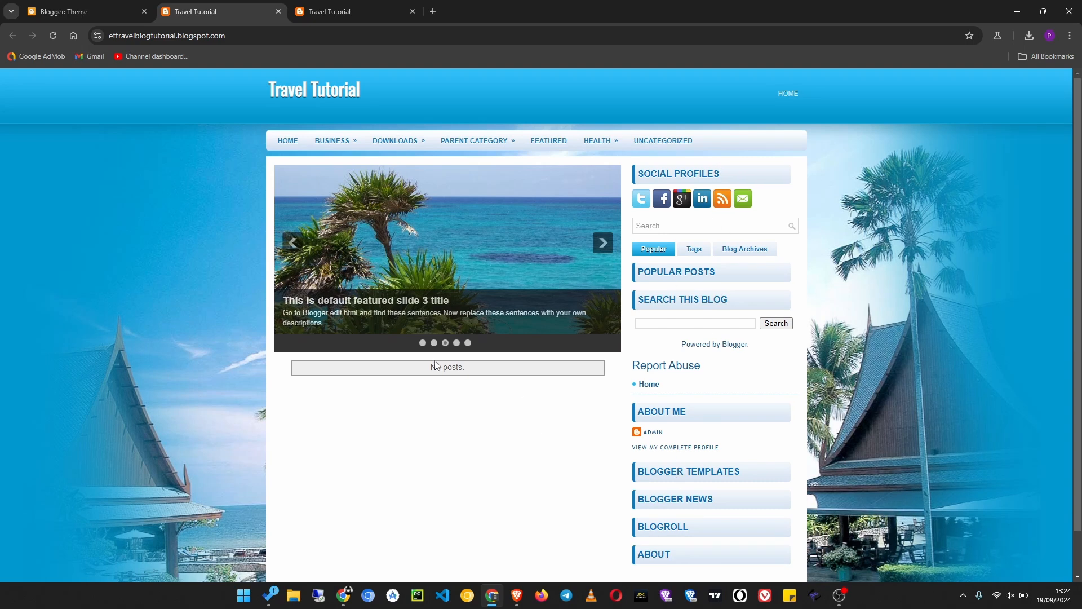
pyautogui.moveTo(466, 367); pyautogui.dragTo(412, 372)
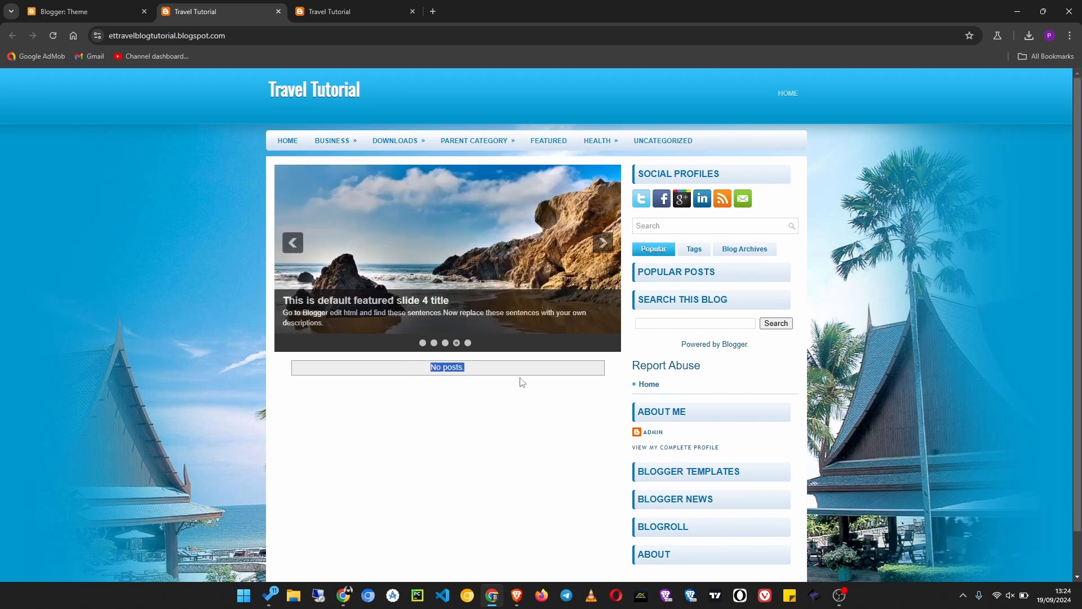
pyautogui.click(292, 244)
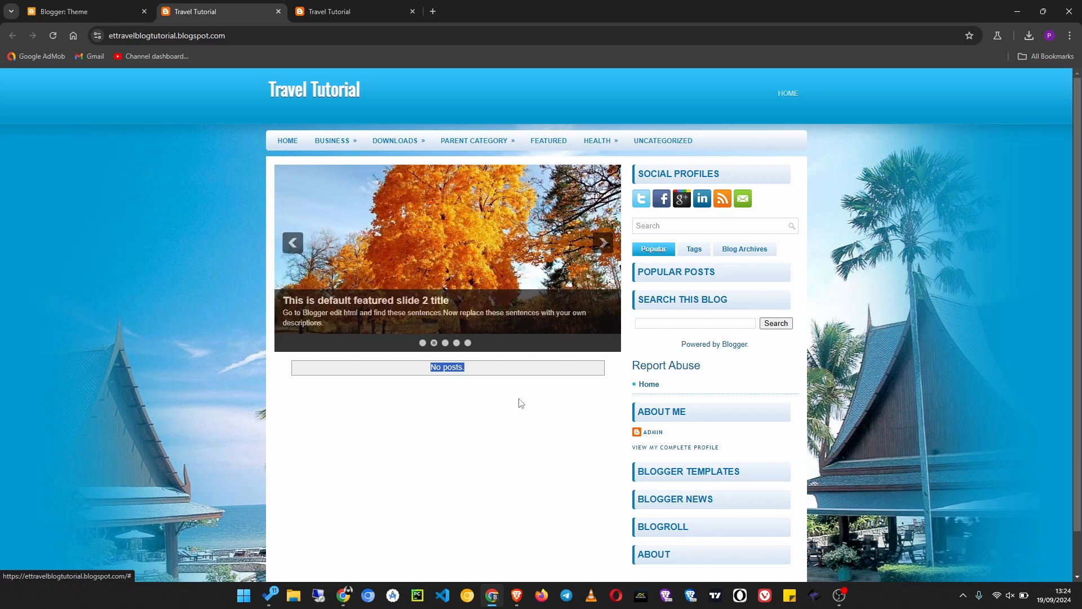
pyautogui.click(291, 251)
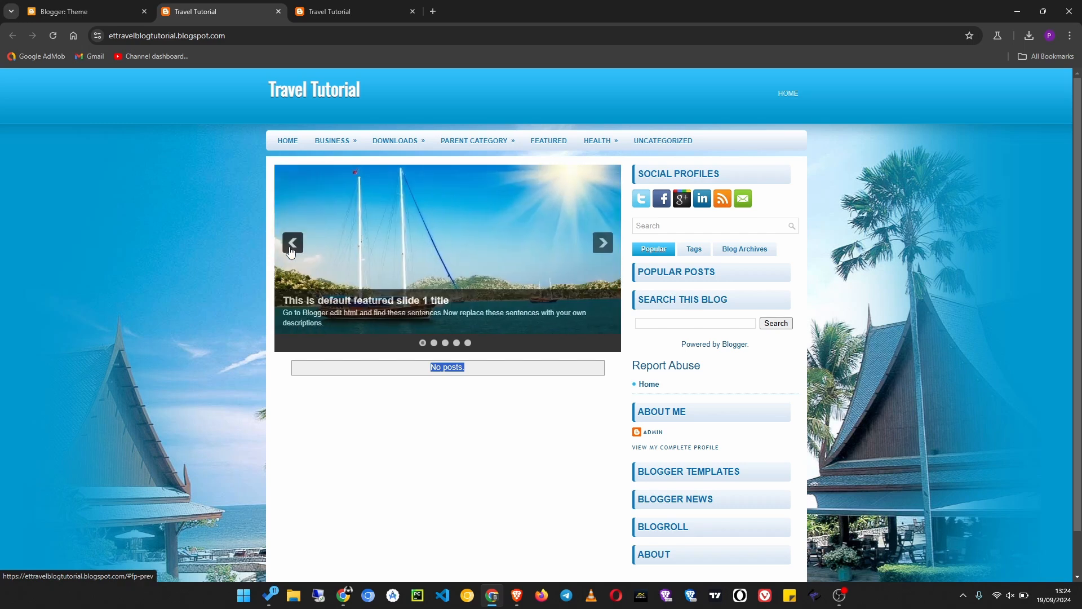
pyautogui.scroll(-1, 387, 423)
pyautogui.scroll(1, 399, 438)
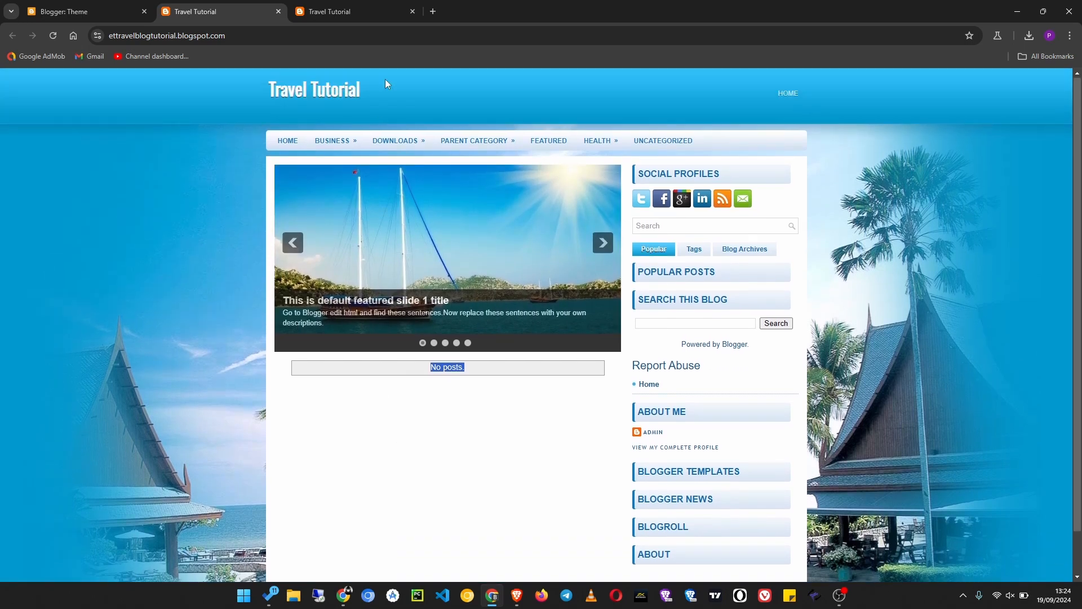
# - Close both Travel Tutorial blog pages and create a new post in Blogger
pyautogui.click(279, 11)
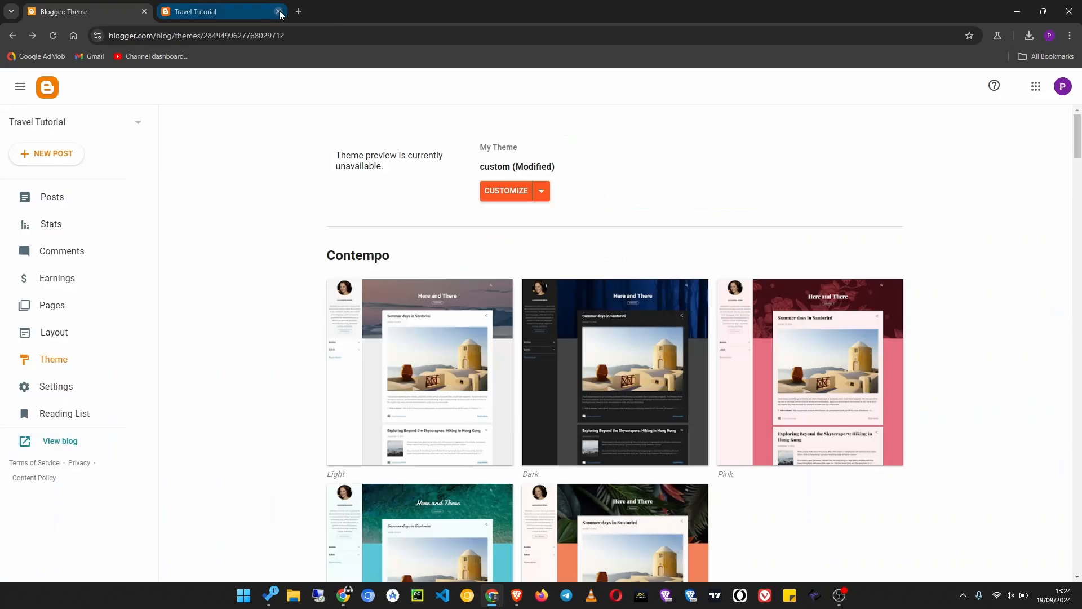
pyautogui.click(279, 11)
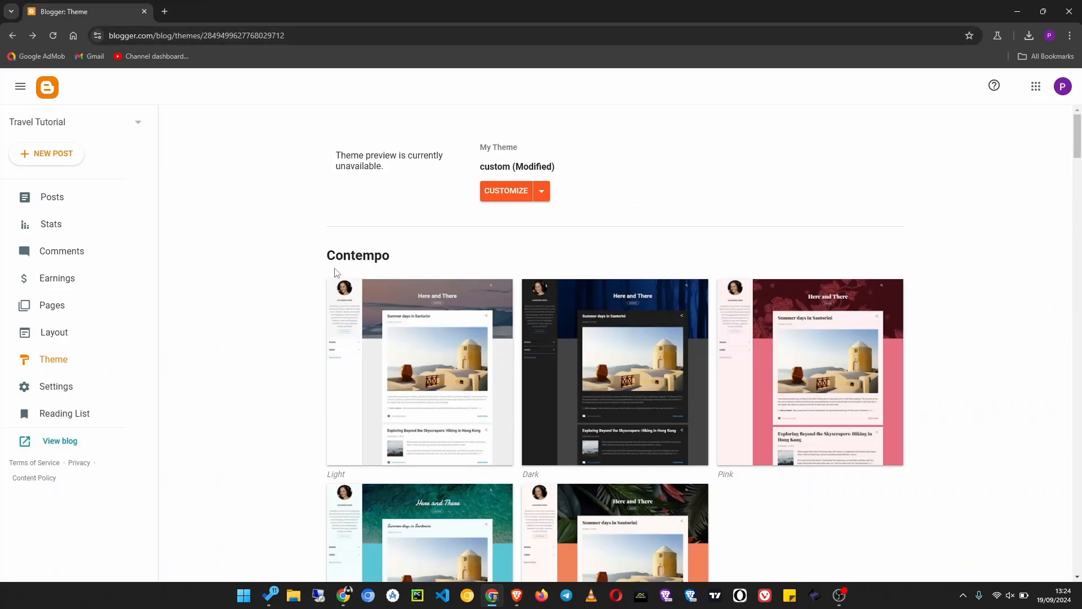
pyautogui.click(94, 204)
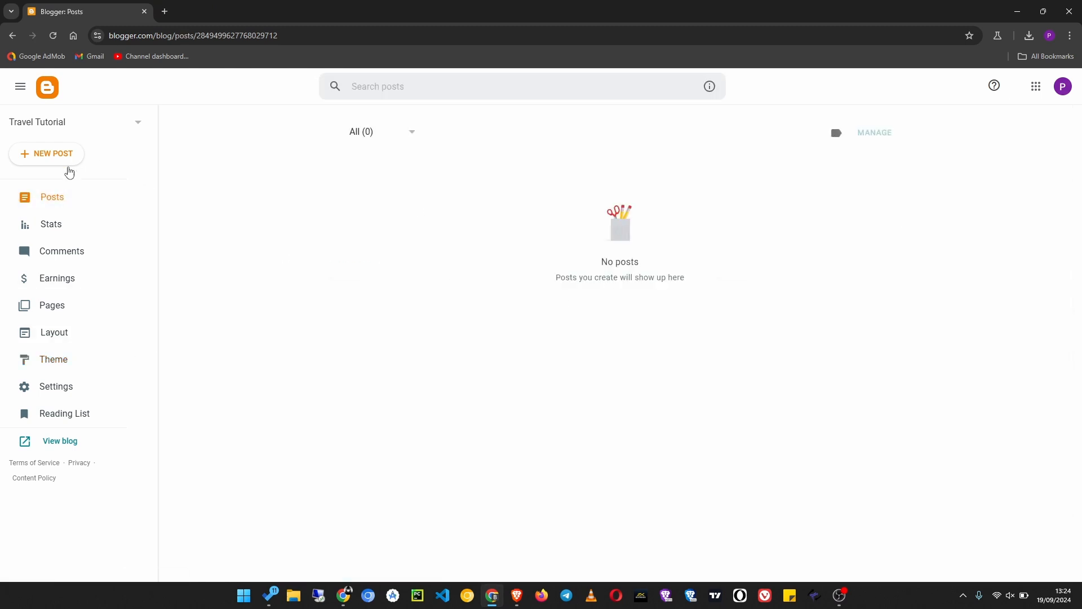
pyautogui.click(40, 160)
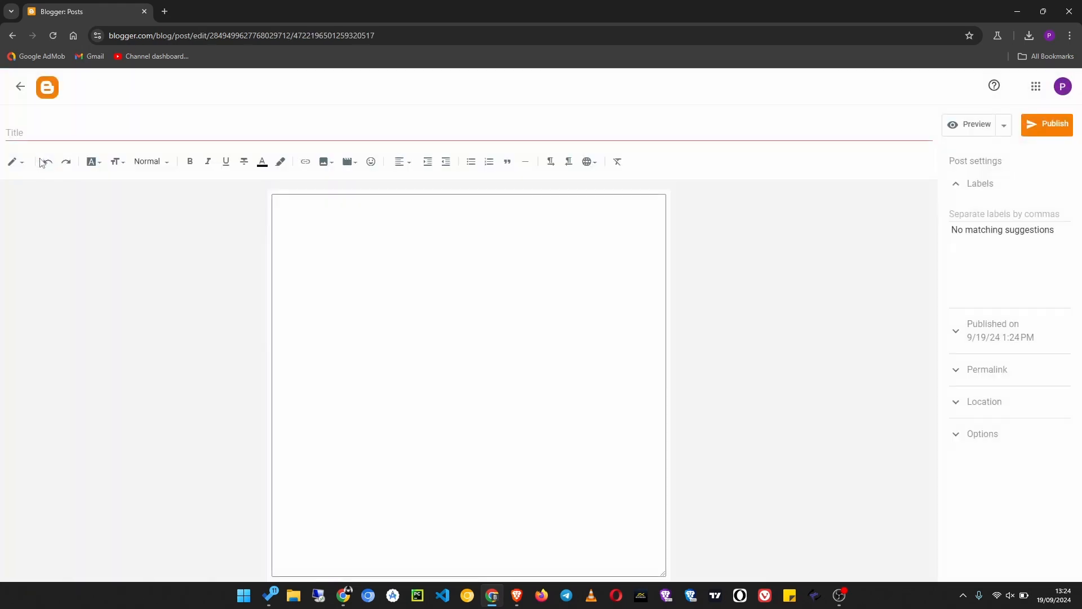
# - Copy the travel article's title from ChatGPT into the post title: "Discovering Hidden Gems: A Journey Through the Lesser-Known Corners of Europe"
pyautogui.click(428, 136)
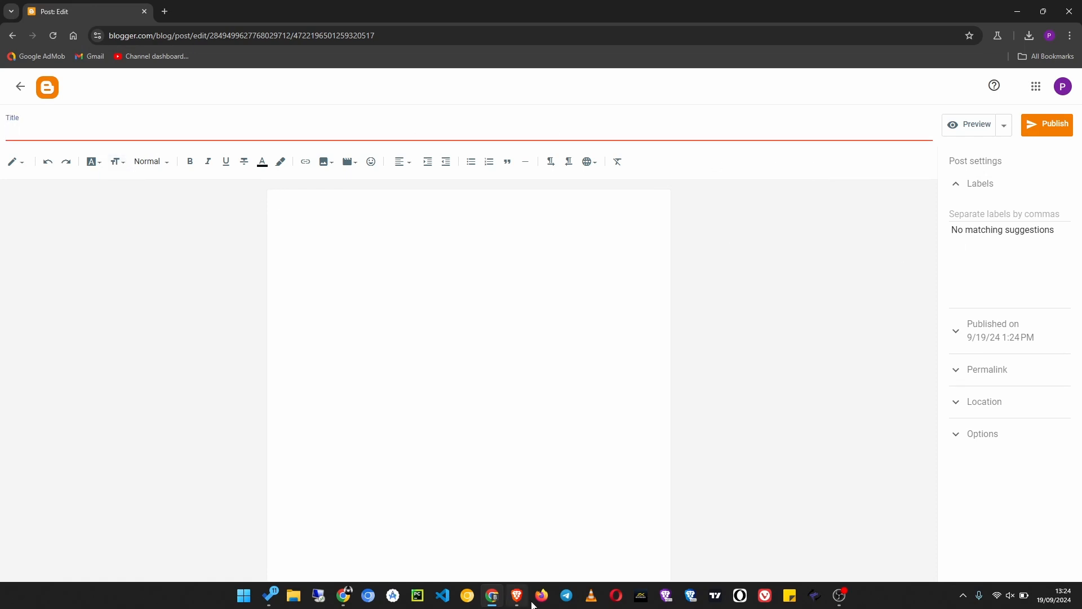
pyautogui.click(344, 595)
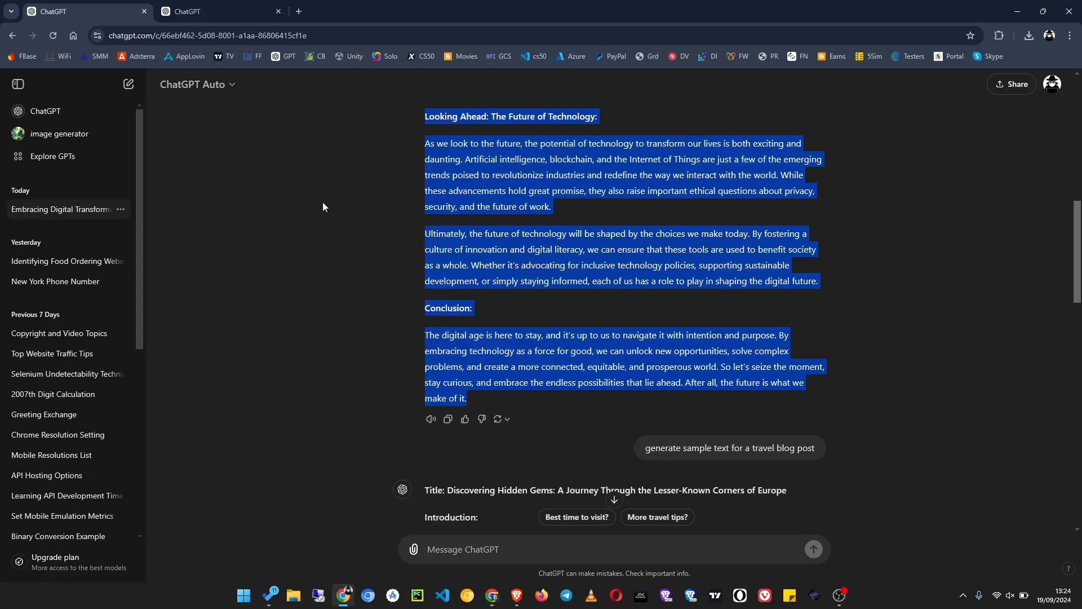
pyautogui.scroll(-6, 498, 398)
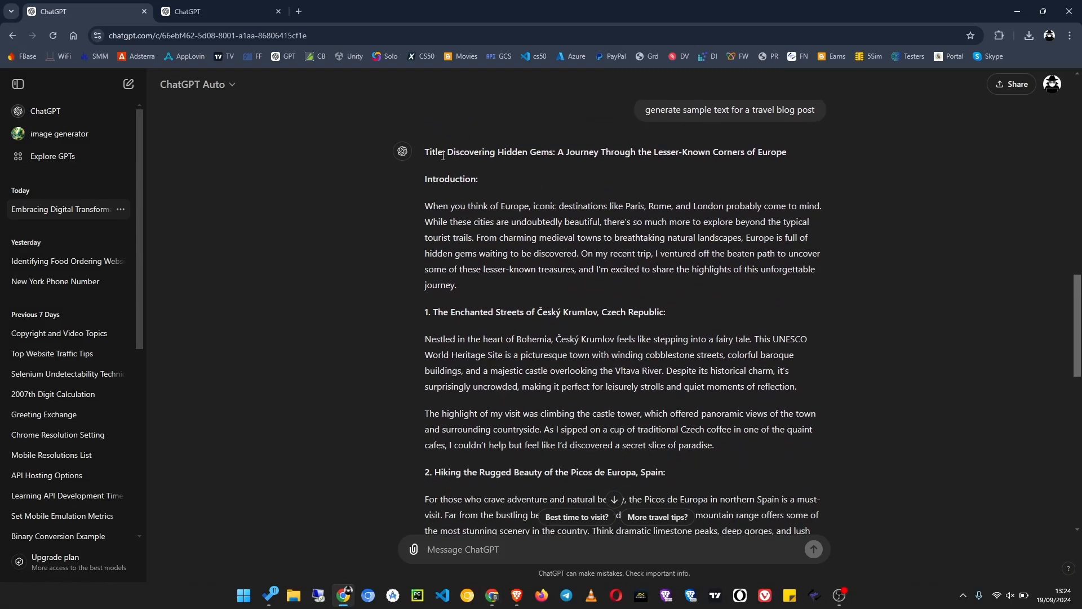
pyautogui.moveTo(448, 153); pyautogui.dragTo(790, 154)
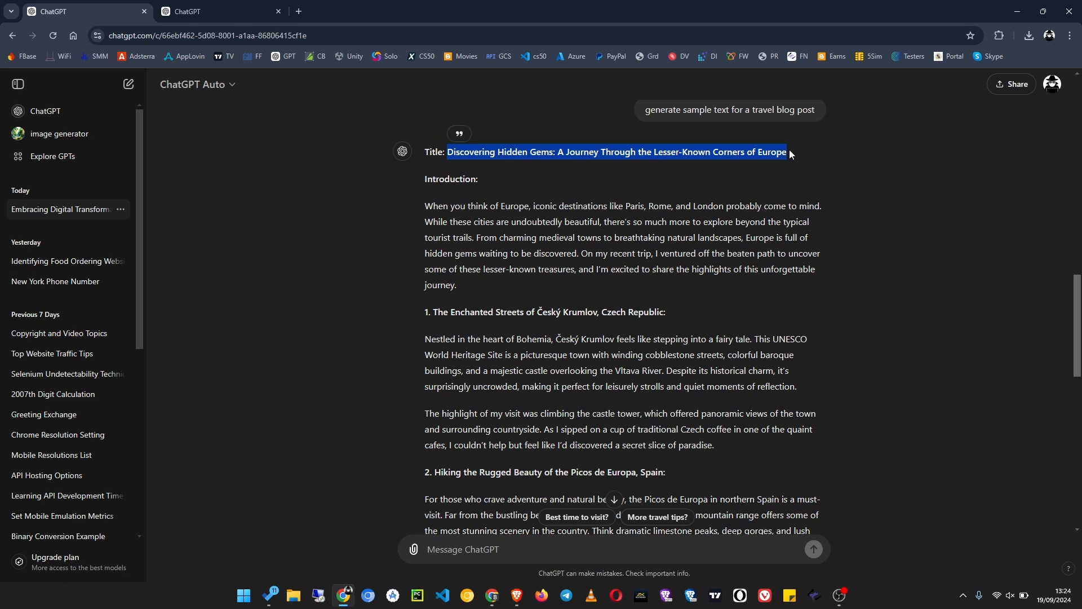
pyautogui.rightClick(662, 150)
pyautogui.click(691, 163)
pyautogui.click(491, 596)
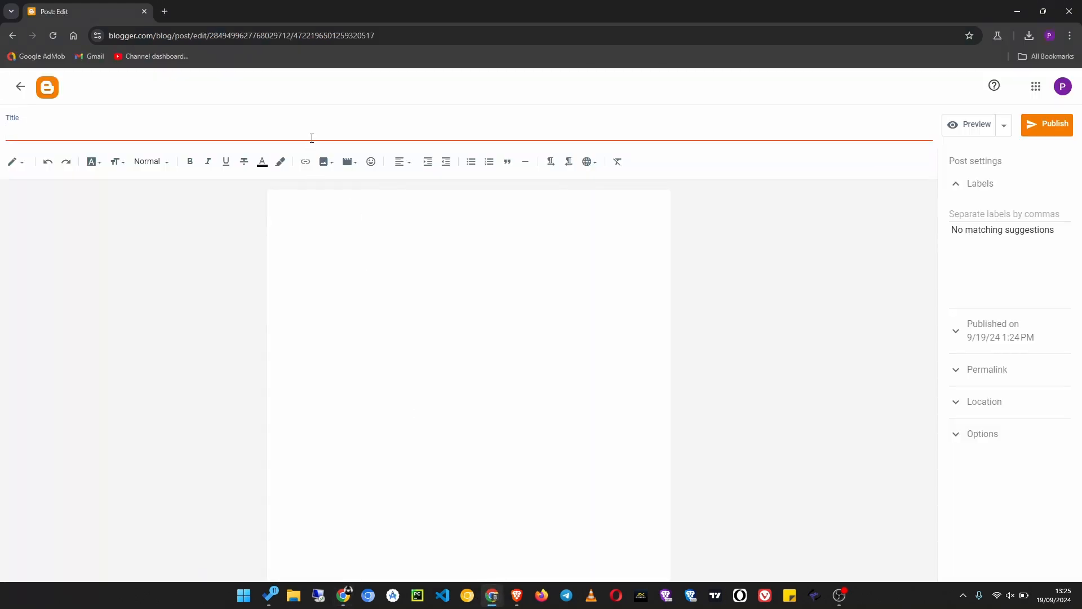
pyautogui.hotkey('ctrl', 'v')
# - Copy the travel article from its Introduction through its Conclusion in ChatGPT and paste it into the Blogger post body
pyautogui.click(428, 221)
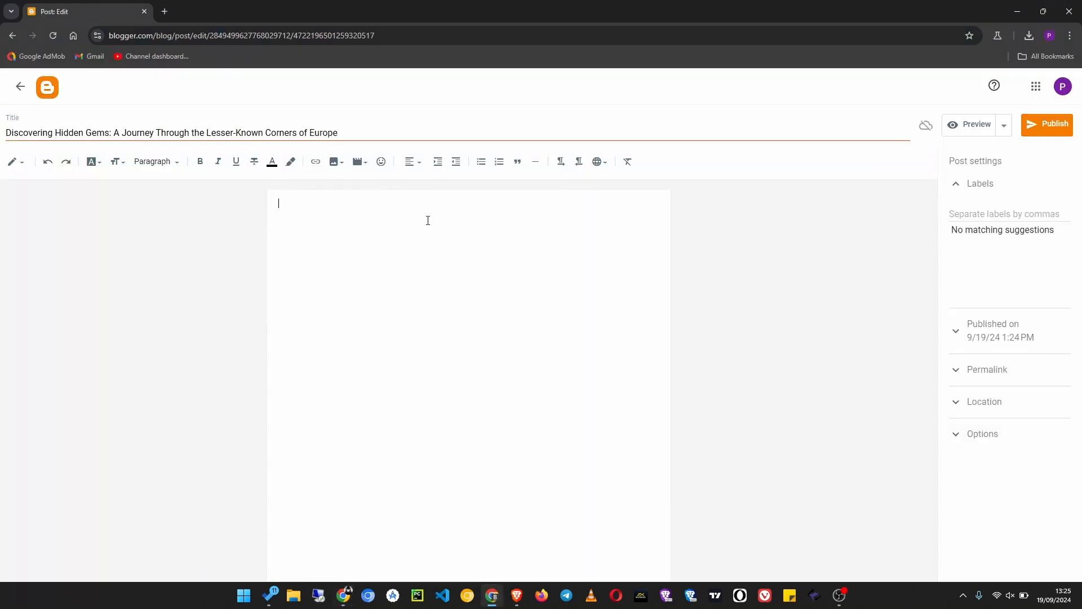
pyautogui.hotkey('alt', 'Tab')
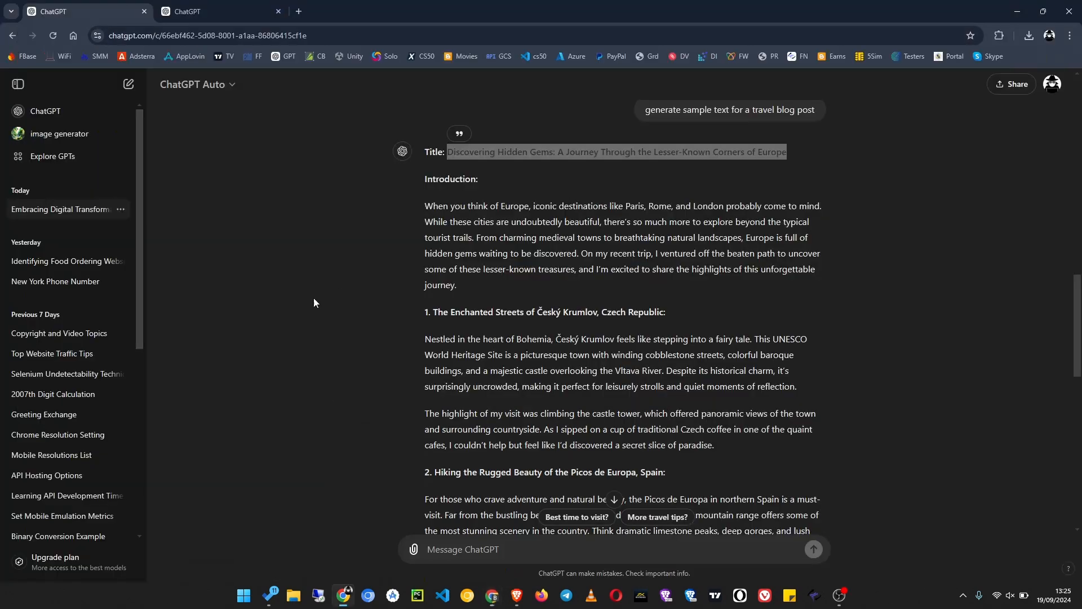
pyautogui.moveTo(427, 179); pyautogui.dragTo(516, 373)
pyautogui.scroll(-8, 516, 373)
pyautogui.scroll(-3, 516, 373)
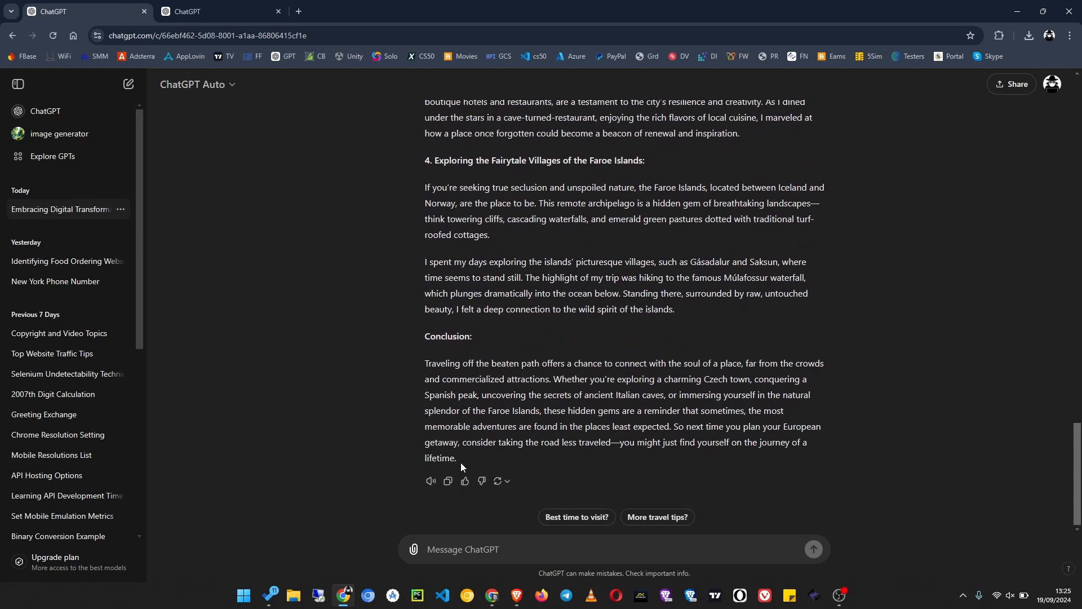
pyautogui.keyDown('shift'); pyautogui.click(462, 462); pyautogui.keyUp('shift')
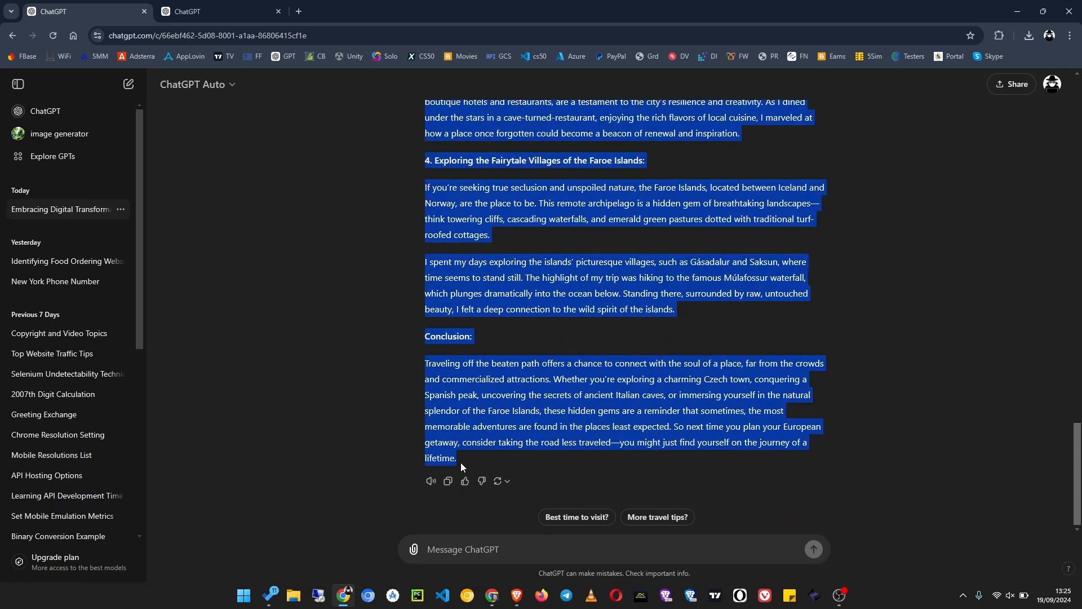
pyautogui.click(493, 596)
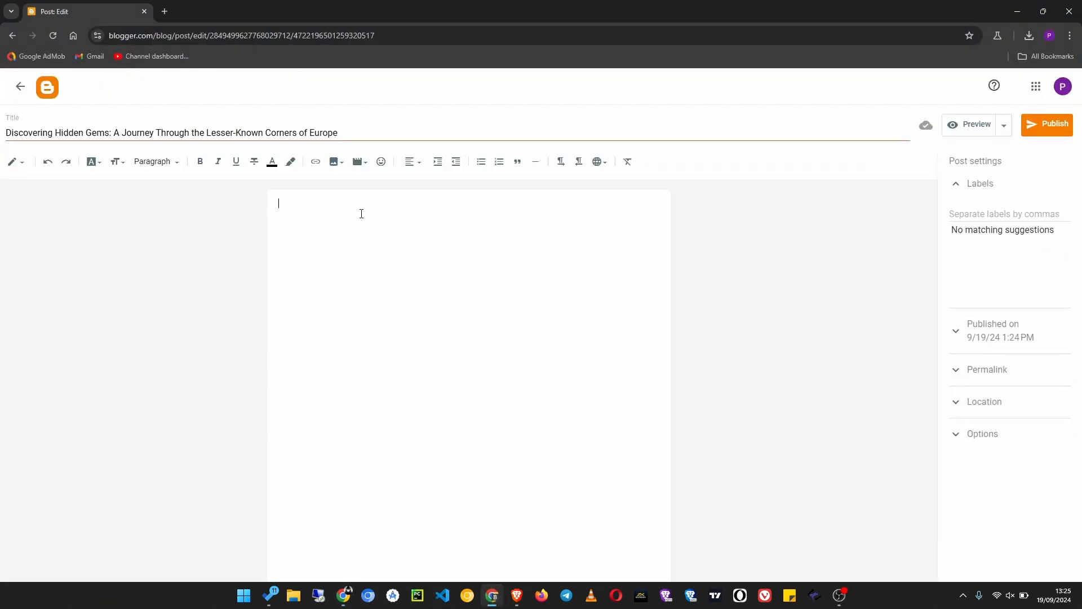
pyautogui.hotkey('ctrl', 'v')
# - Review the pasted article in the post body and delete all of its text
pyautogui.scroll(5, 361, 213)
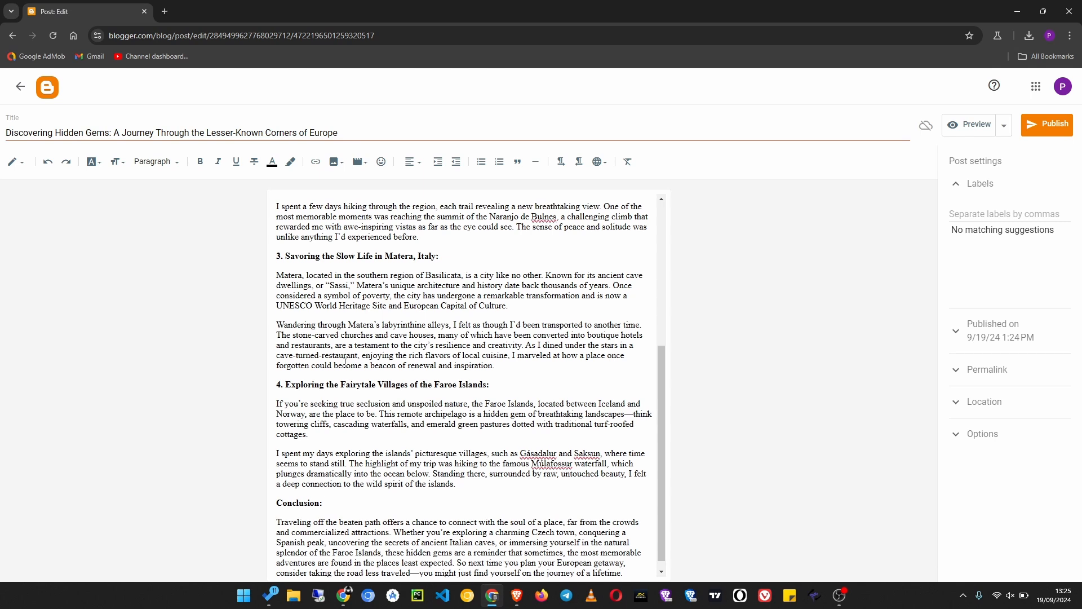
pyautogui.click(559, 280)
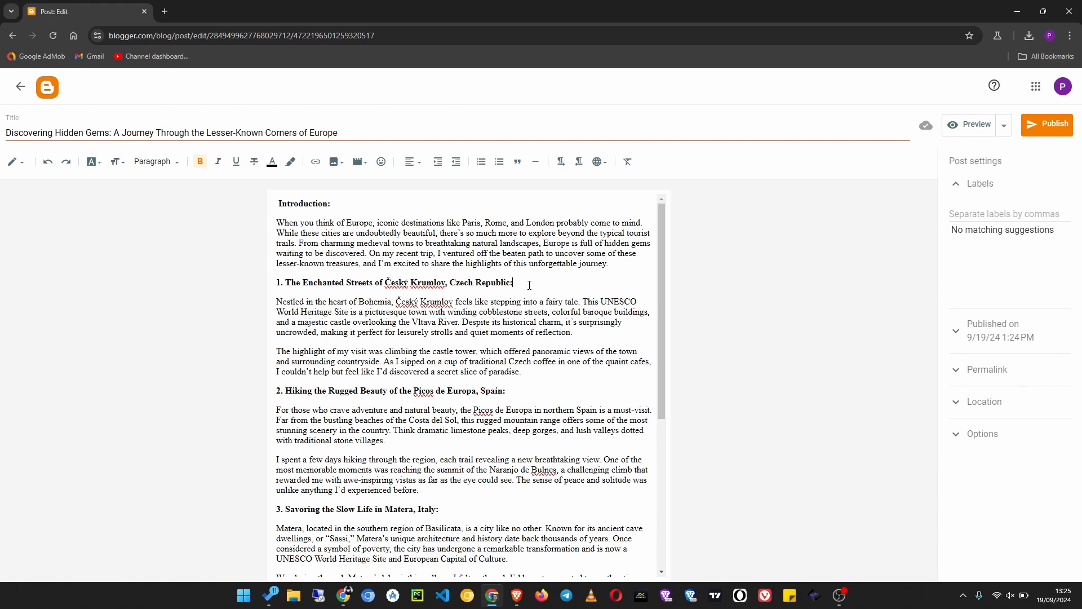
pyautogui.scroll(-5, 397, 463)
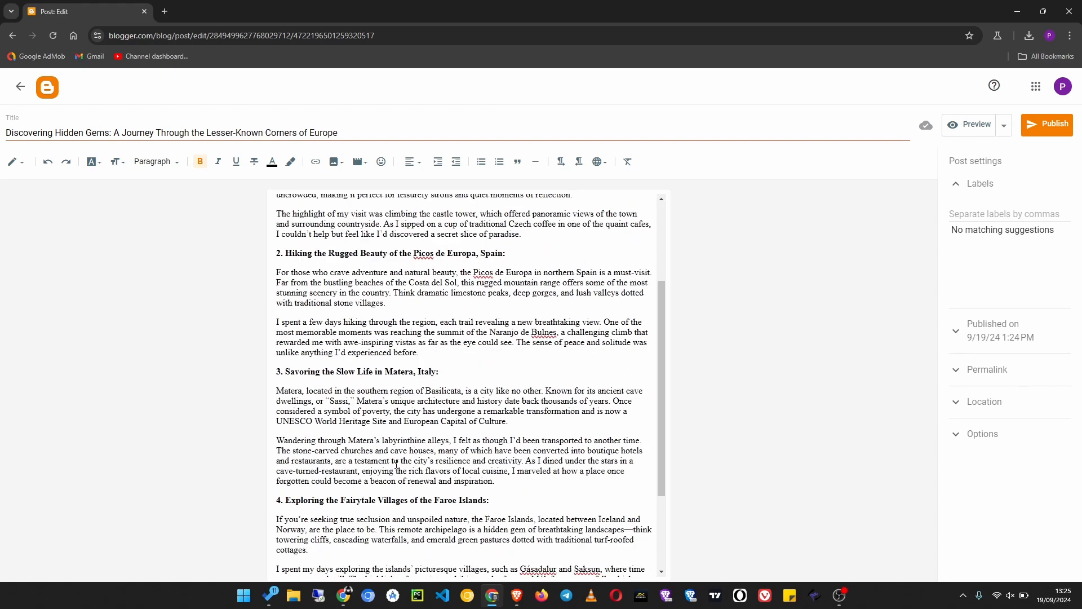
pyautogui.scroll(5, 397, 463)
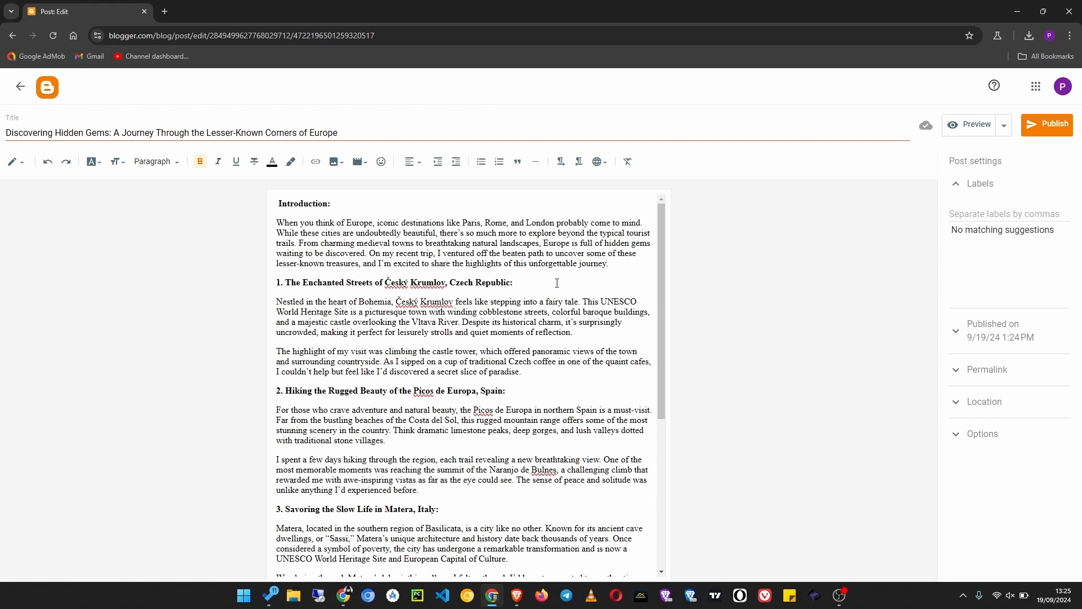
pyautogui.hotkey('ctrl', 'a')
pyautogui.press('BackSpace')
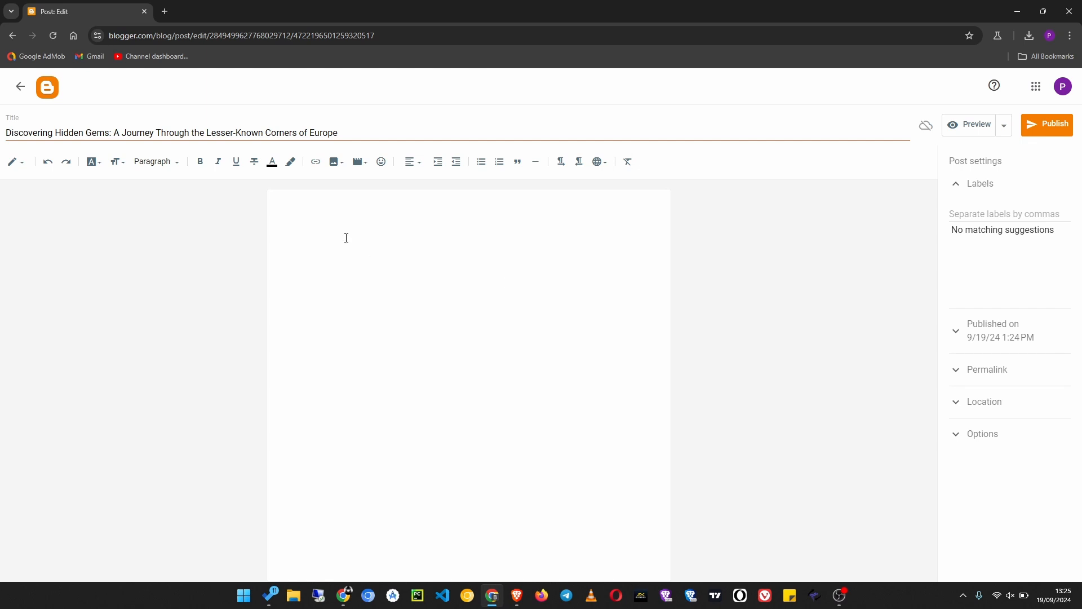
# - Paste the travel article into the post body without formatting and delete the extra blank lines around the first two numbered section headings
pyautogui.hotkey('ctrl', 'v')
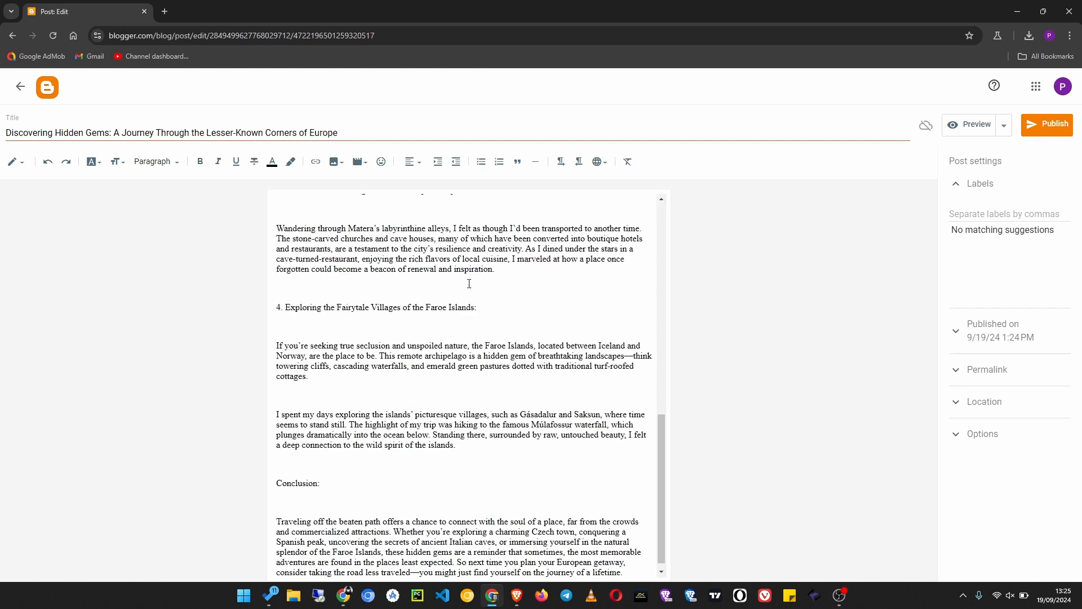
pyautogui.scroll(10, 469, 283)
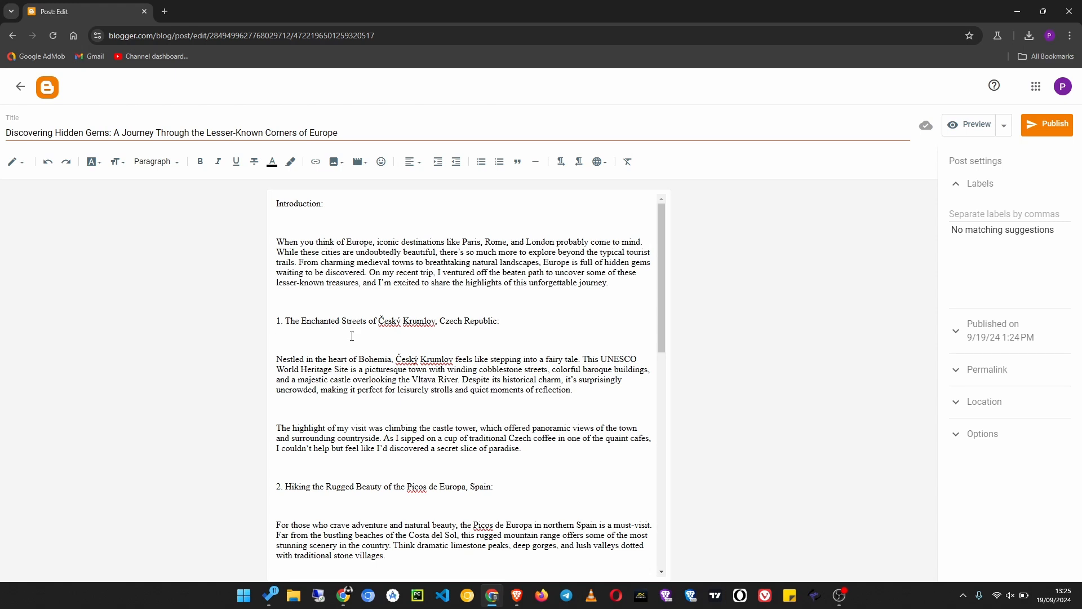
pyautogui.click(352, 336)
pyautogui.press('BackSpace')
pyautogui.press('BackSpace')
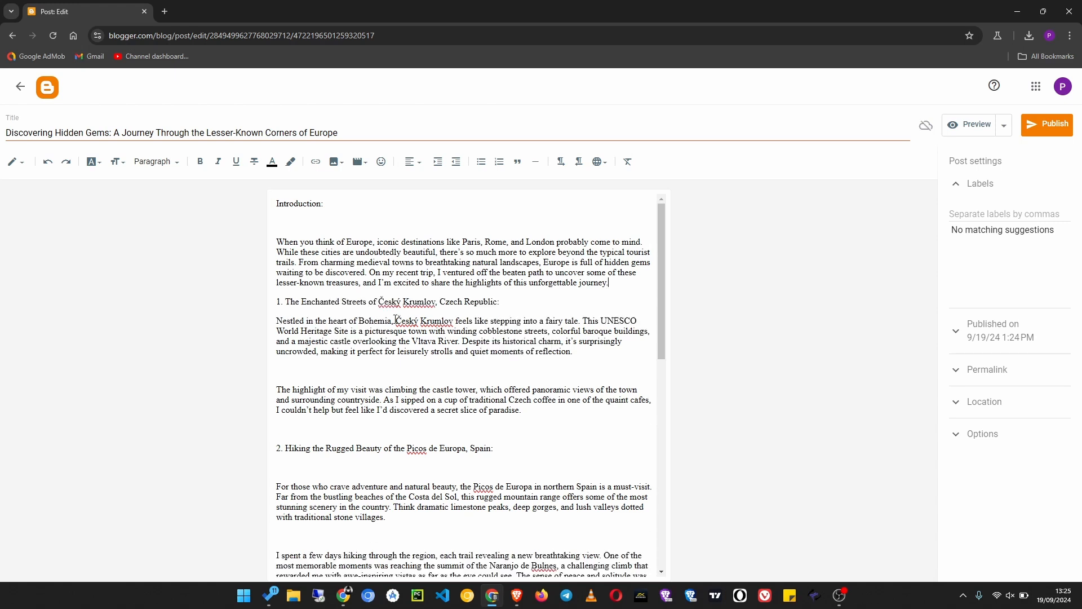
pyautogui.click(383, 369)
pyautogui.press('BackSpace')
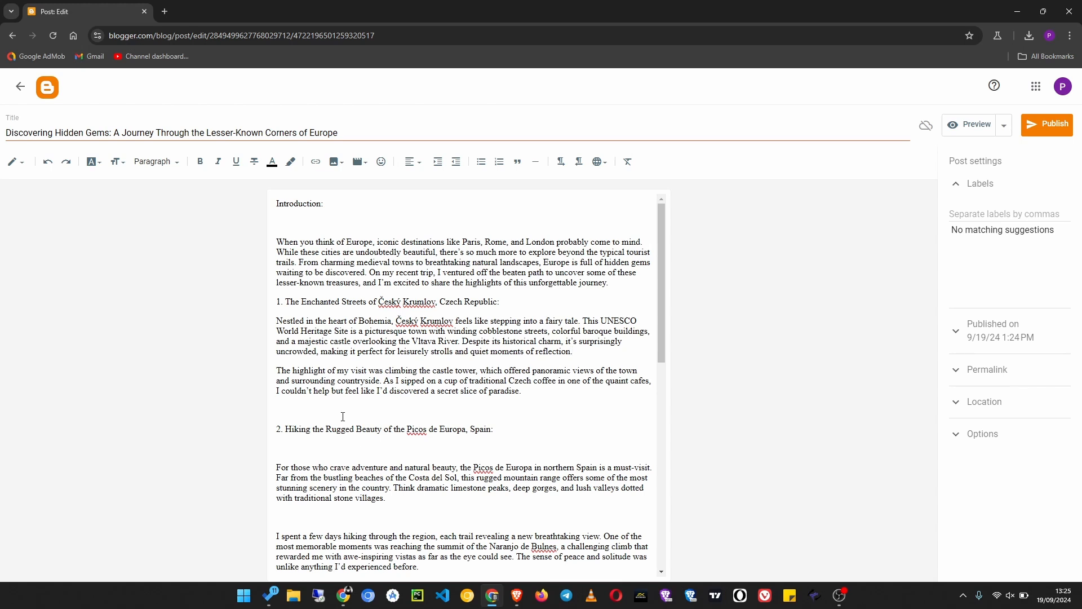
pyautogui.click(342, 416)
pyautogui.press('BackSpace')
pyautogui.press('BackSpace')
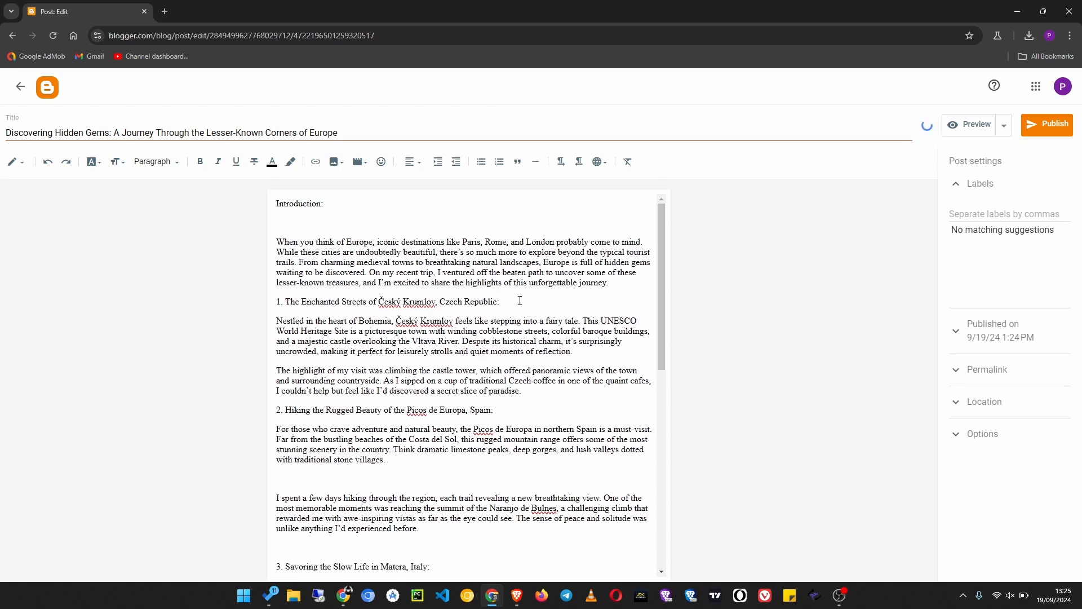
# - Format the line "1. The Enchanted Streets of Český Krumlov, Czech Republic:" as a Heading
pyautogui.moveTo(510, 305); pyautogui.dragTo(264, 304)
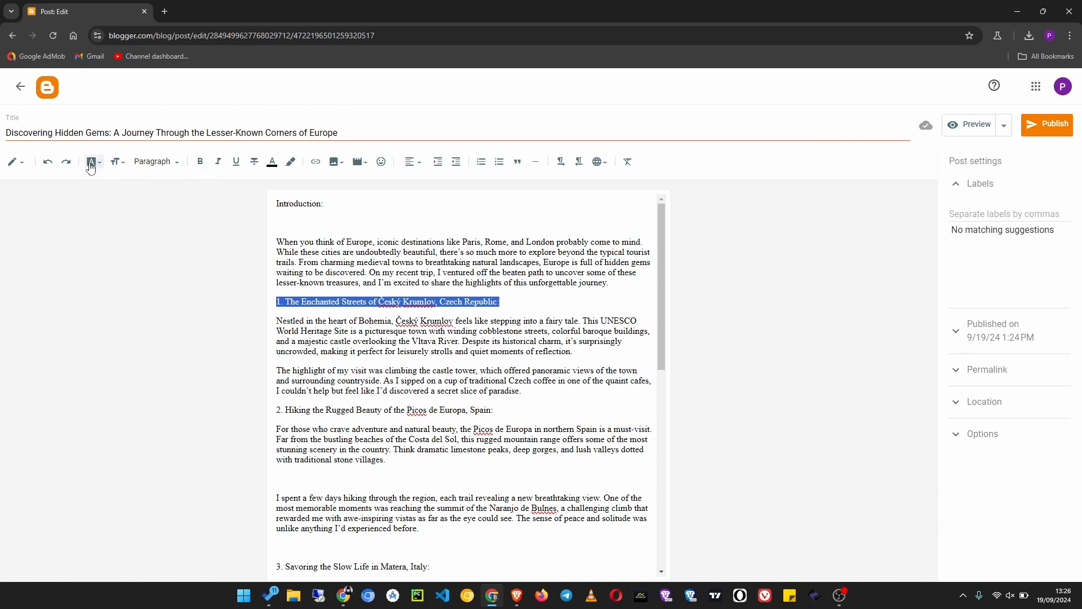
pyautogui.click(138, 163)
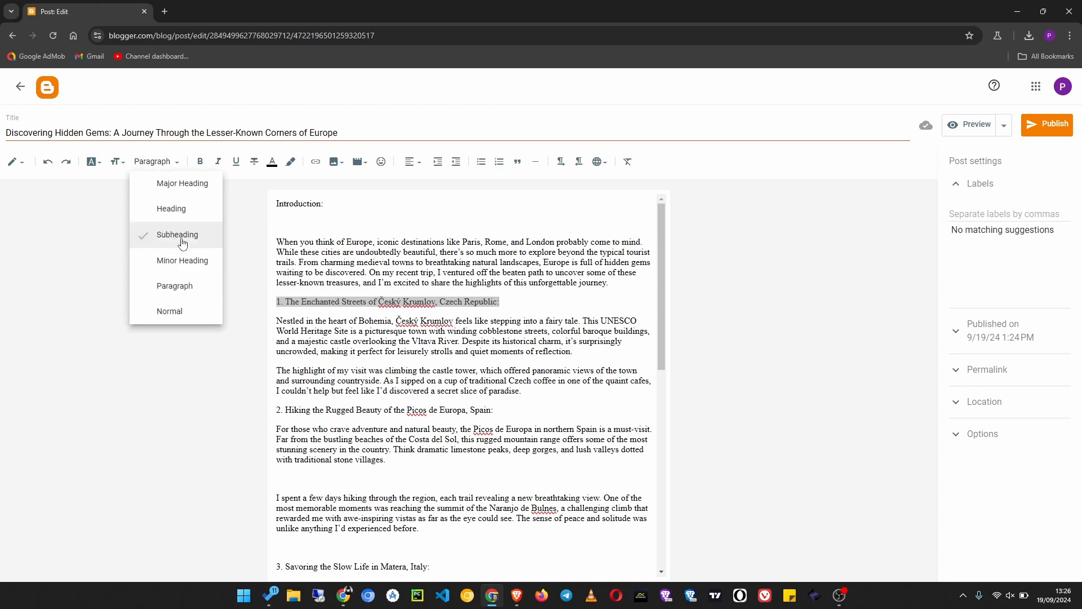
pyautogui.click(184, 210)
pyautogui.click(184, 209)
# - Delete the blank line below "Introduction:" and format that line as a Heading
pyautogui.moveTo(325, 204); pyautogui.dragTo(276, 204)
pyautogui.click(152, 162)
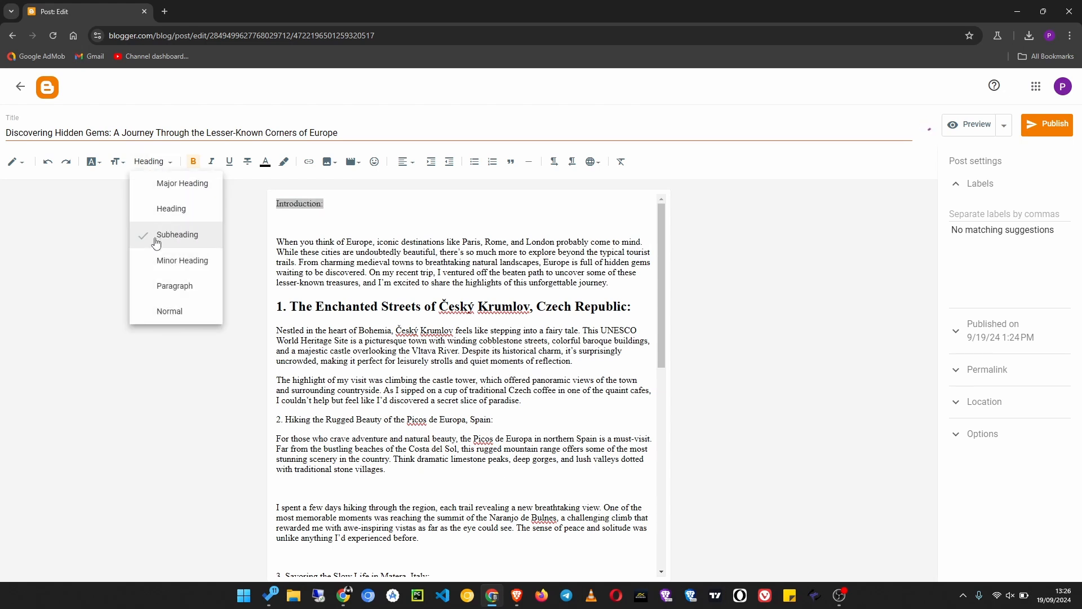
pyautogui.click(164, 212)
pyautogui.click(298, 214)
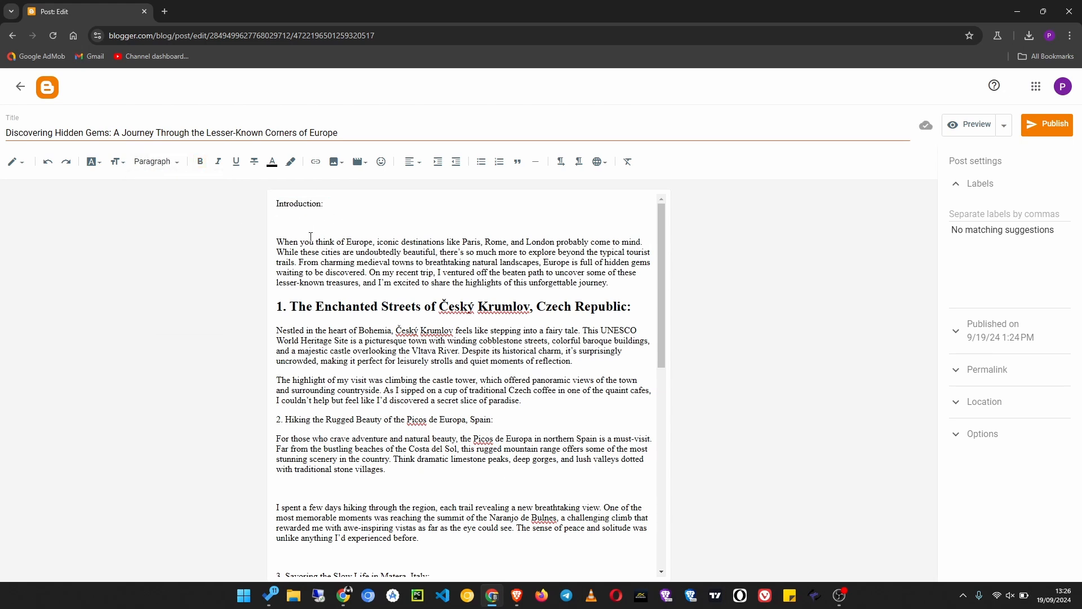
pyautogui.press('BackSpace')
pyautogui.moveTo(352, 209); pyautogui.dragTo(205, 212)
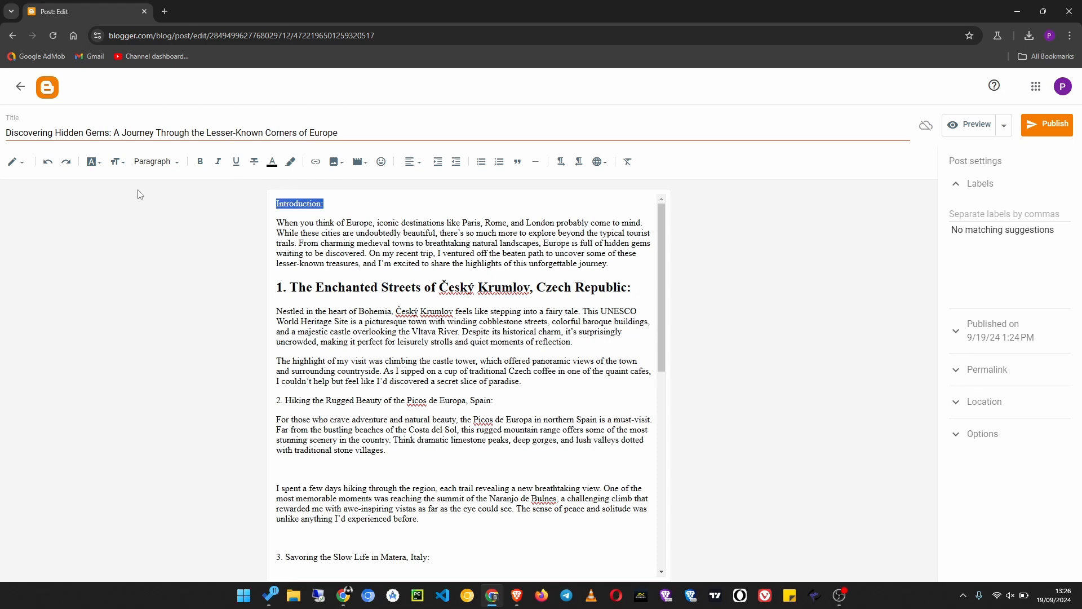
pyautogui.click(151, 163)
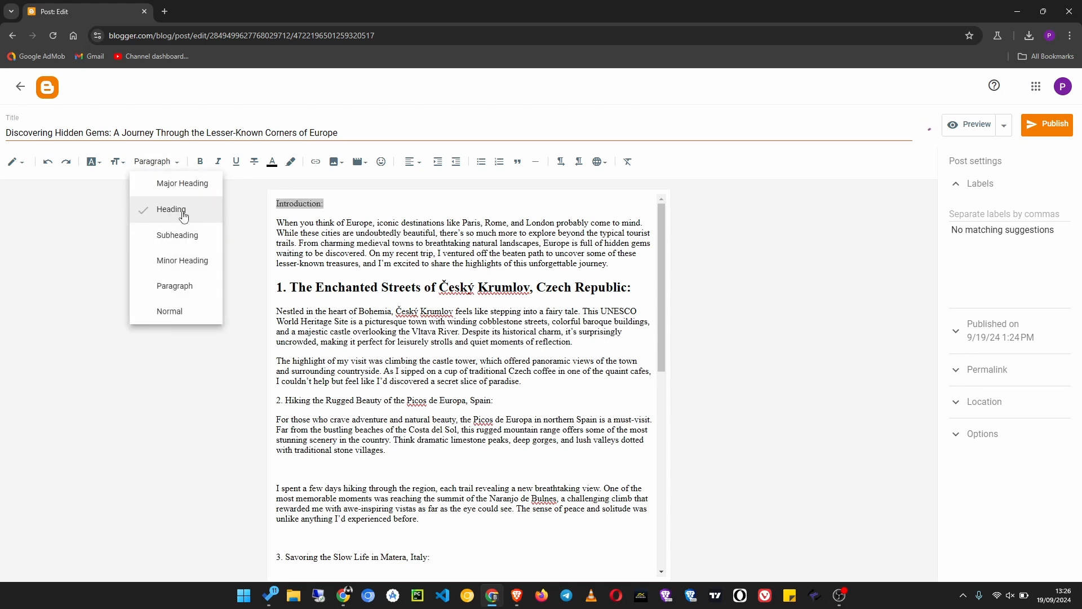
pyautogui.click(169, 209)
pyautogui.click(388, 211)
# - Format the line "2. Hiking the Rugged Beauty of the Picos de Europa, Spain:" as a Heading
pyautogui.moveTo(507, 409); pyautogui.dragTo(275, 408)
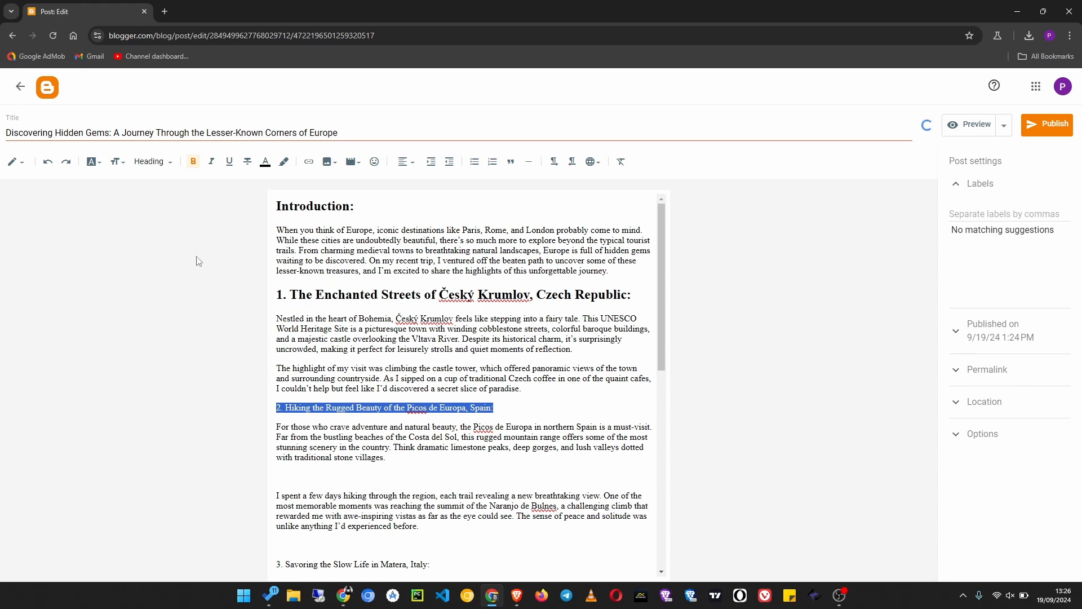
pyautogui.click(192, 167)
pyautogui.click(201, 168)
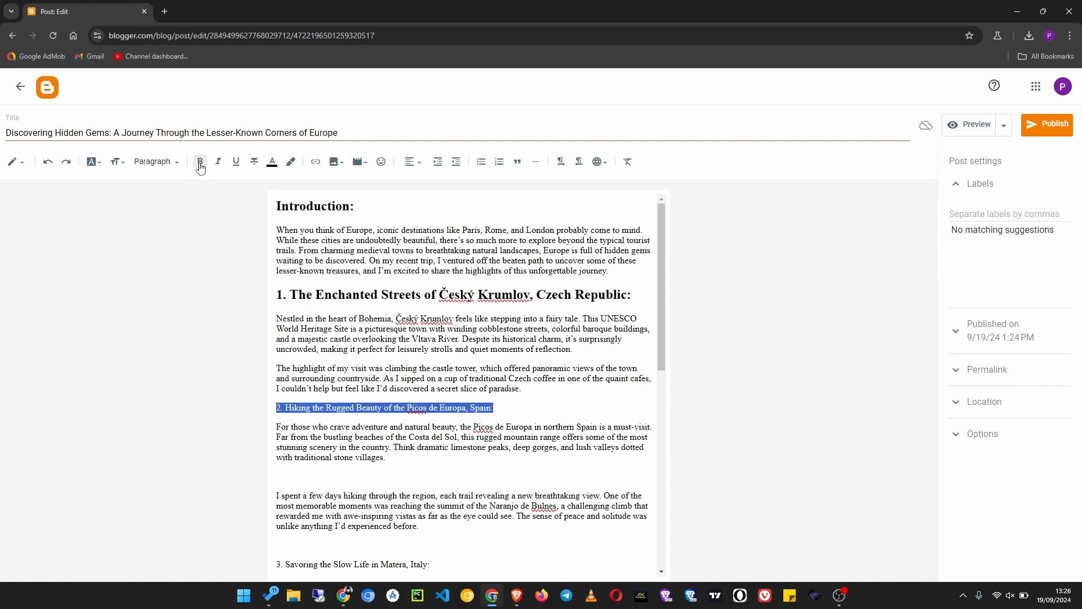
pyautogui.click(157, 165)
pyautogui.click(169, 209)
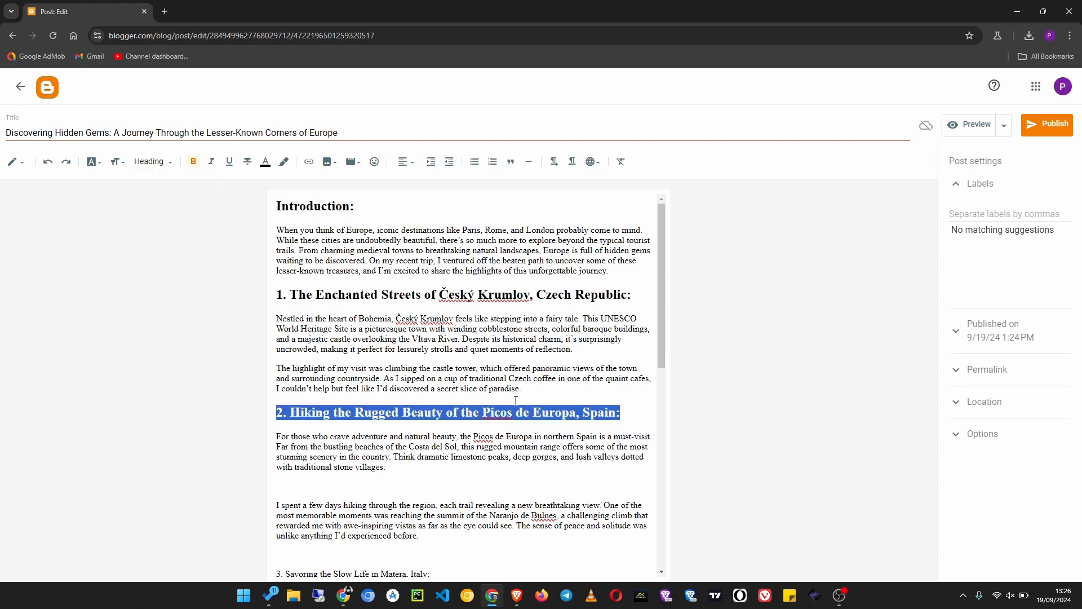
pyautogui.click(634, 411)
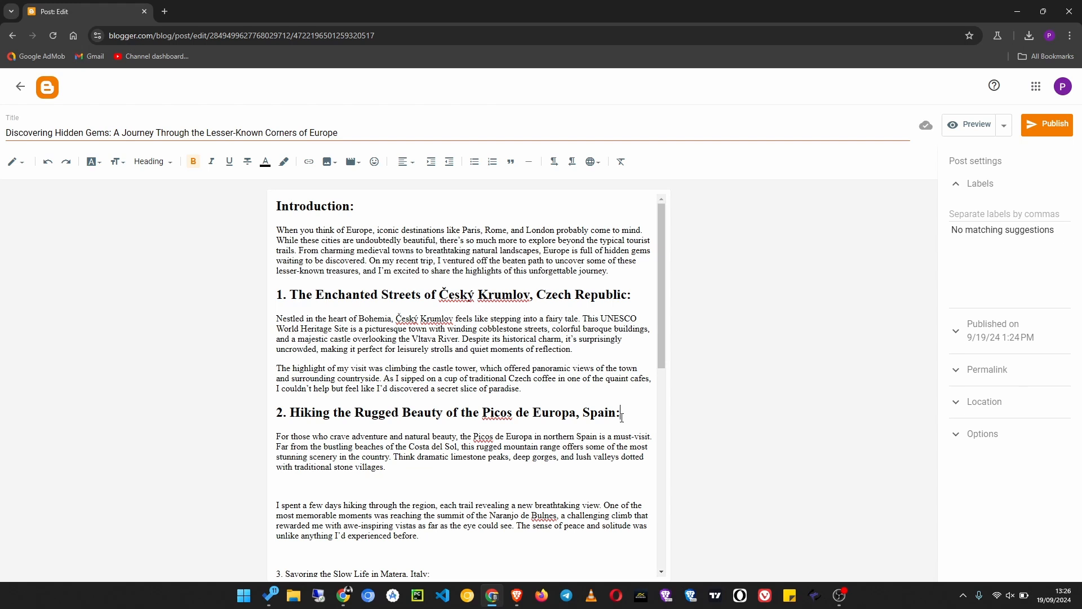
# - Select the whole post text, search the additional fonts for "over" and add Overpass to the available fonts
pyautogui.hotkey('ctrl', 'a')
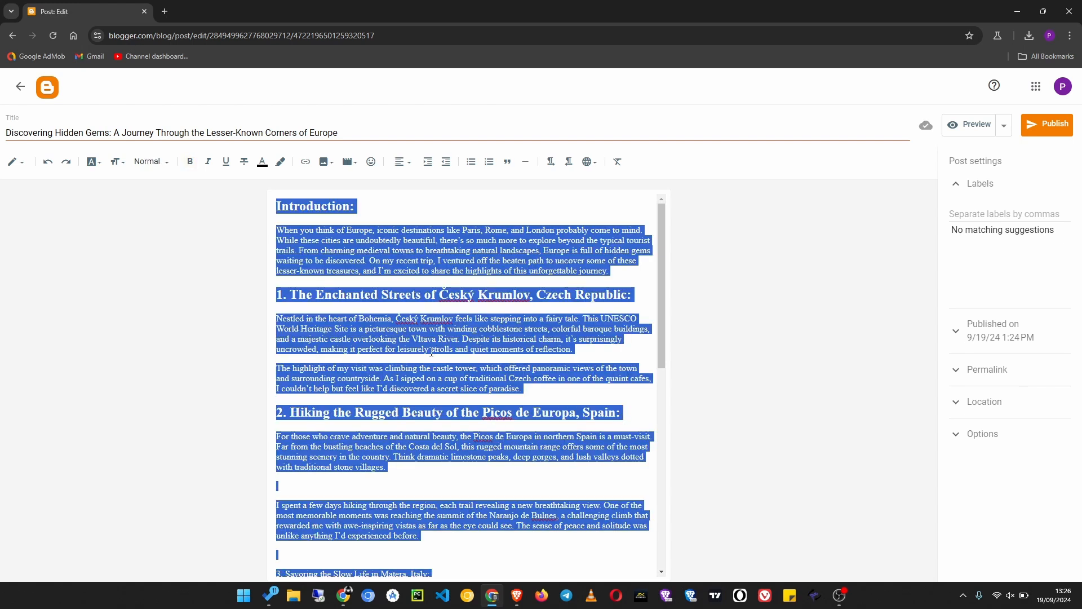
pyautogui.click(93, 163)
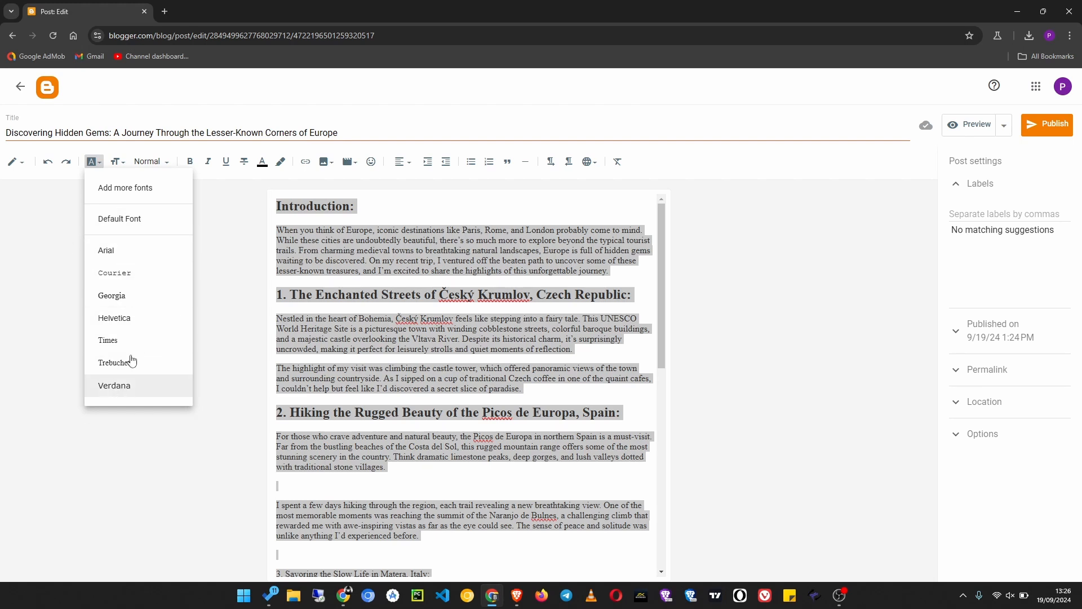
pyautogui.click(142, 187)
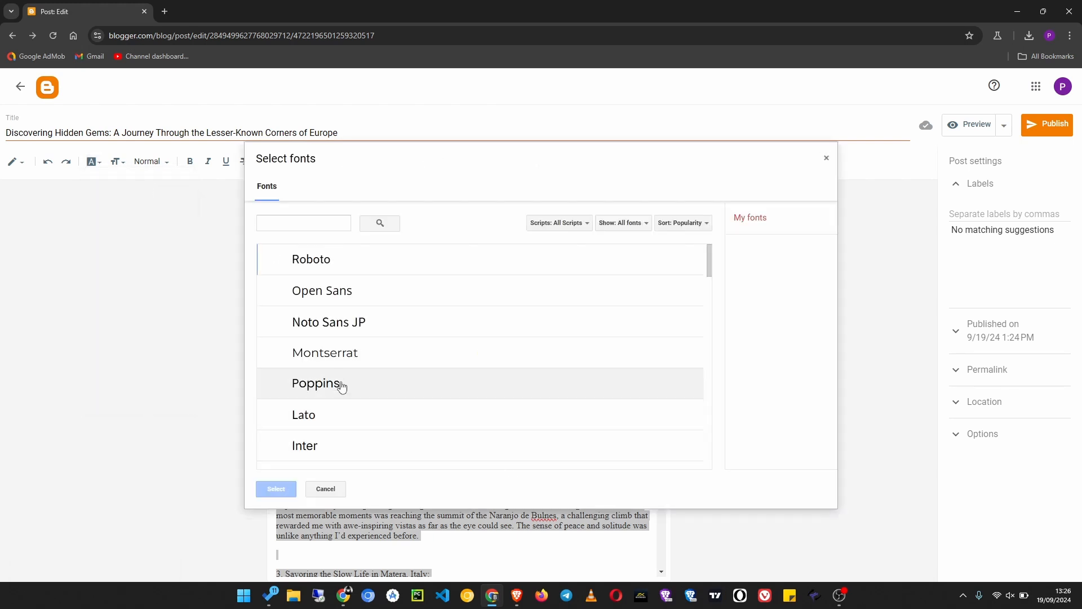
pyautogui.scroll(-3, 333, 324)
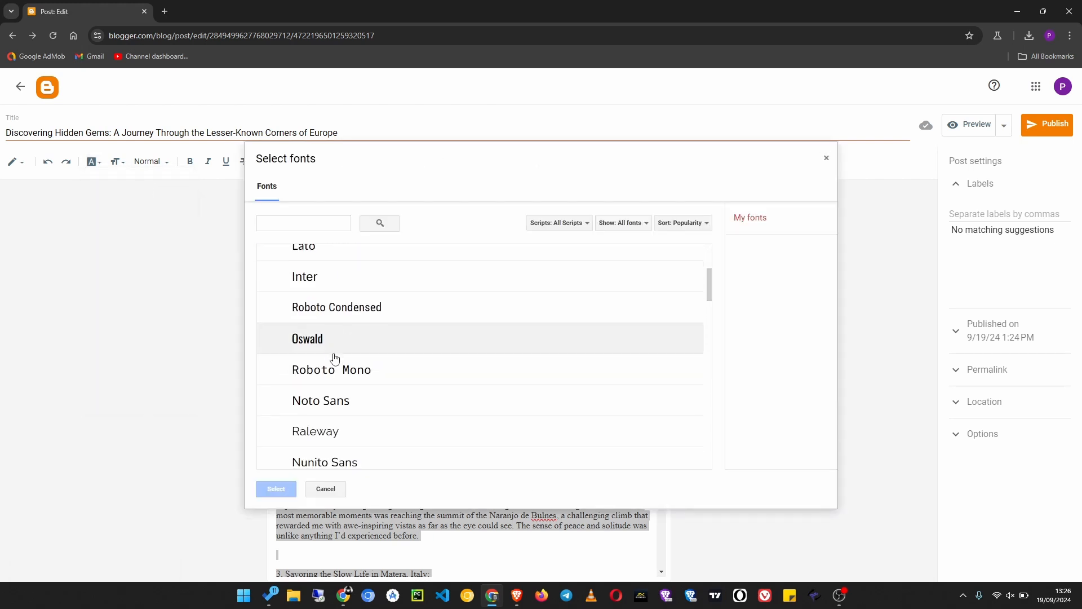
pyautogui.click(319, 219)
pyautogui.write('over')
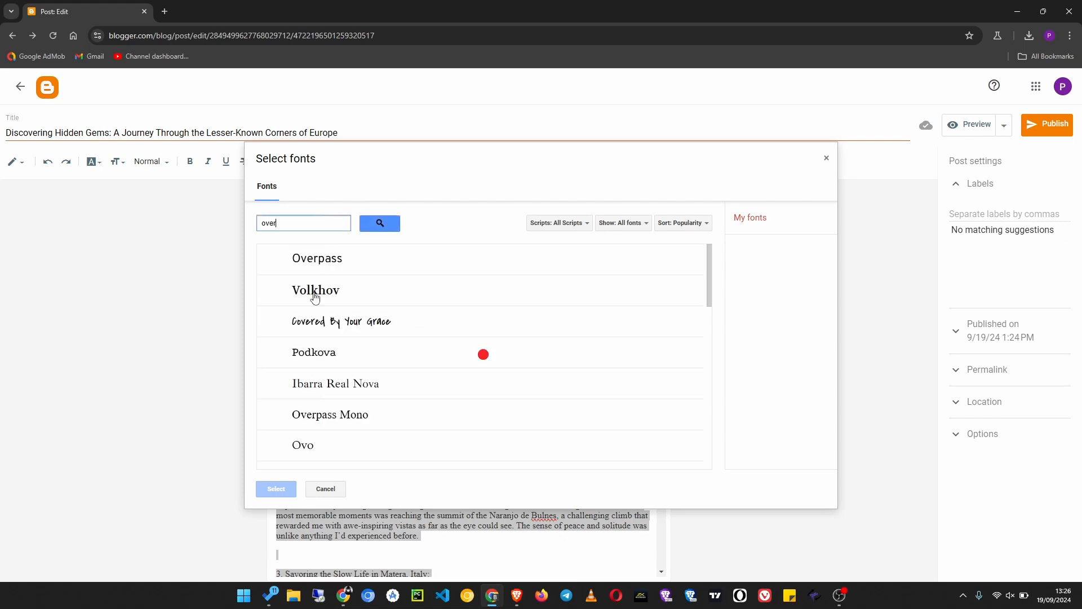
pyautogui.click(337, 267)
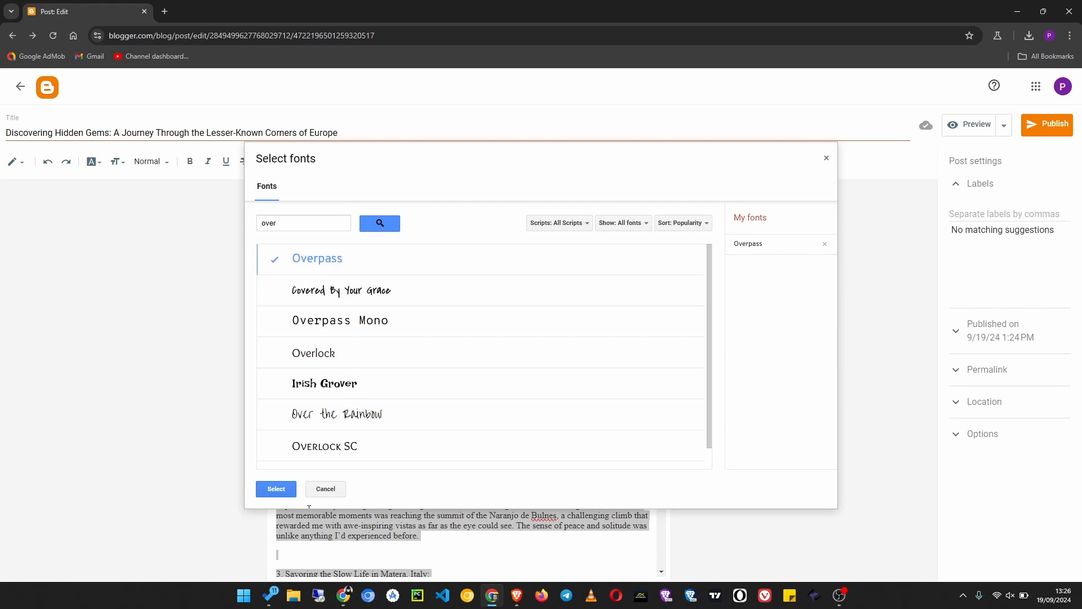
pyautogui.click(276, 489)
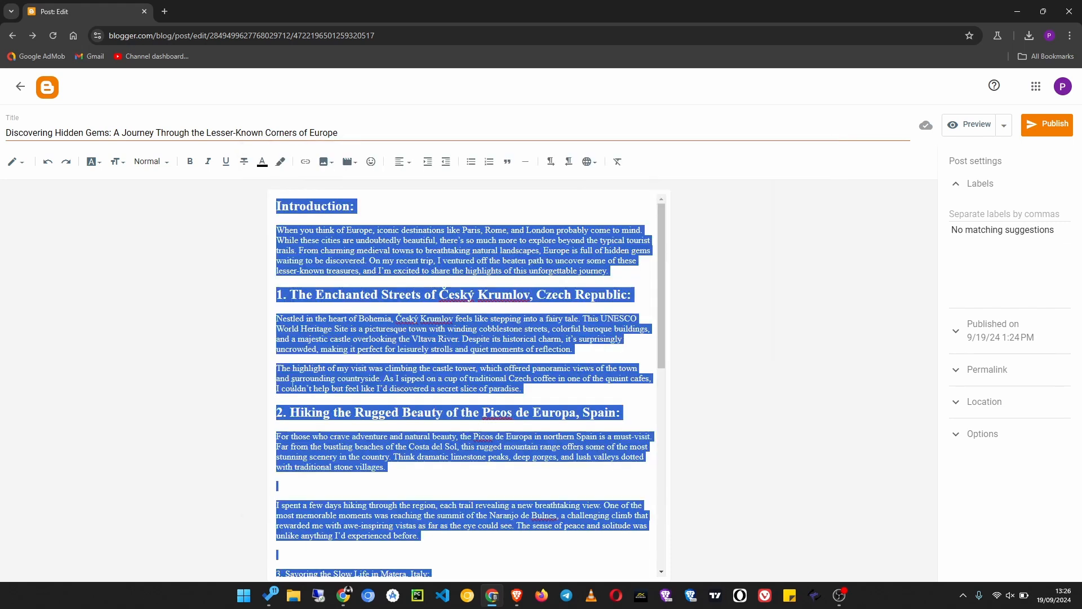
# - Apply the Overpass font to the entire post text
pyautogui.click(101, 163)
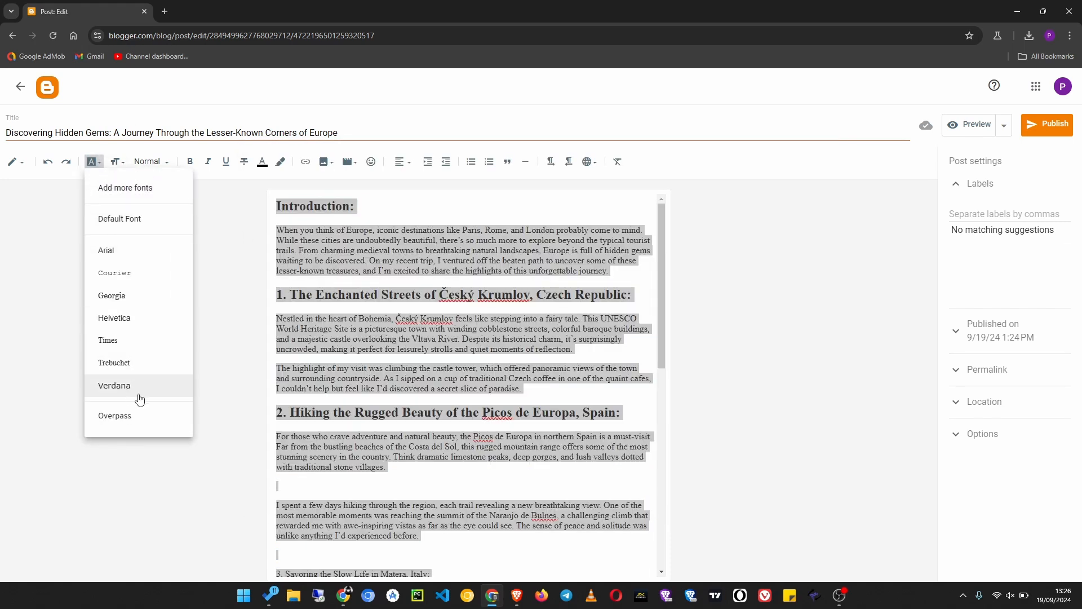
pyautogui.click(137, 417)
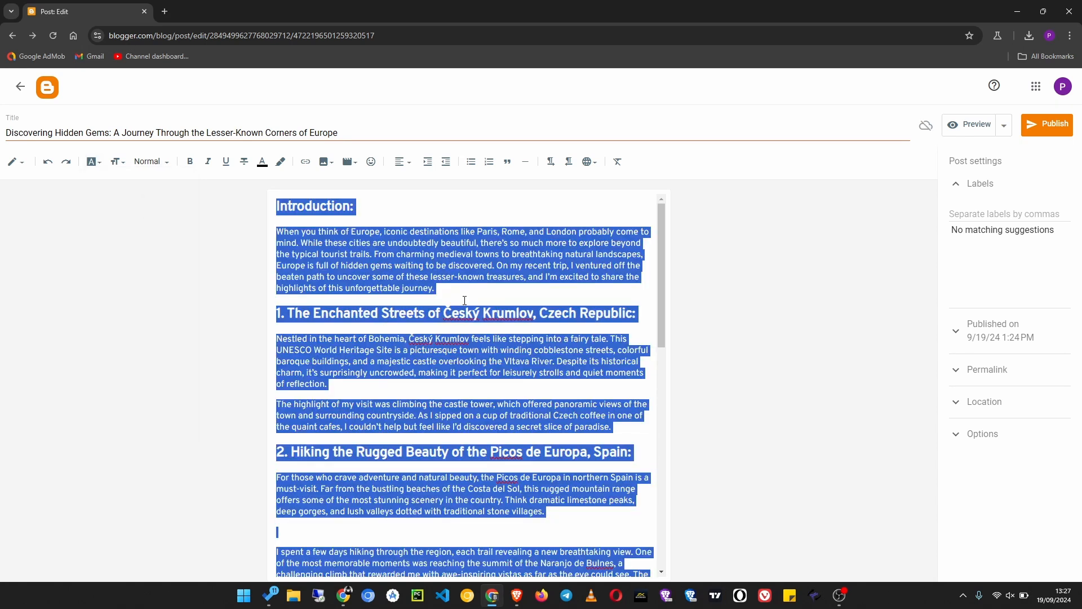
pyautogui.click(464, 300)
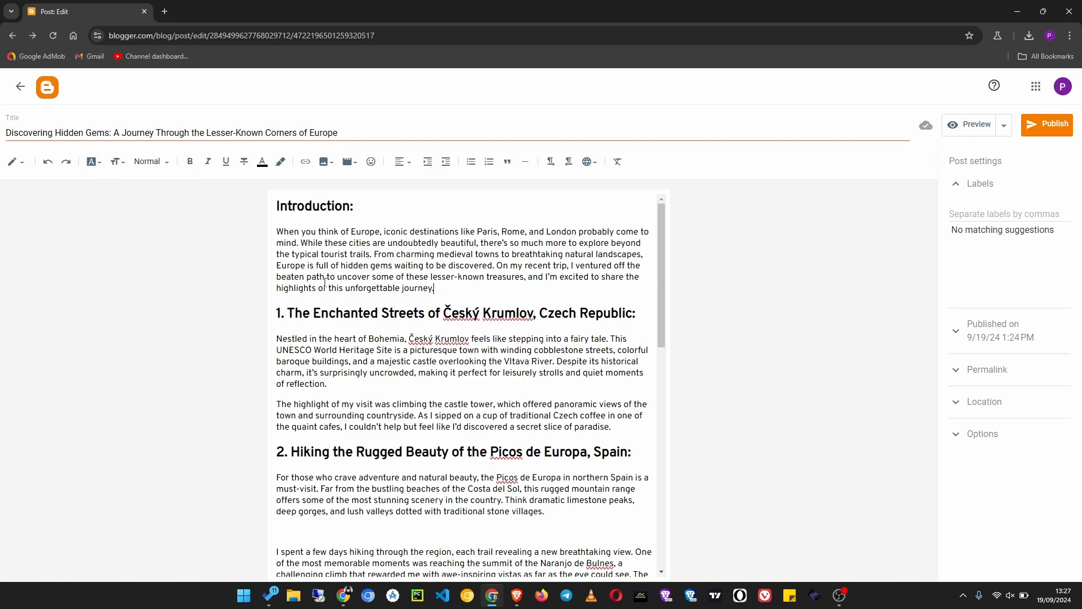
# - Add an empty line above the Introduction heading and insert the image travel.jpg there from the computer's Downloads folder
pyautogui.click(278, 205)
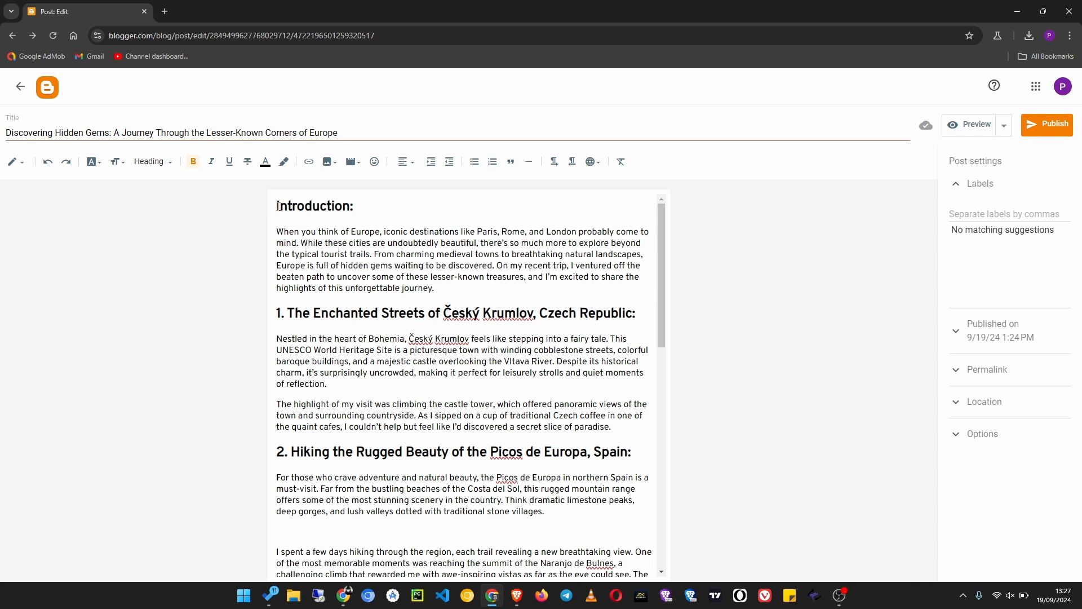
pyautogui.press('Return')
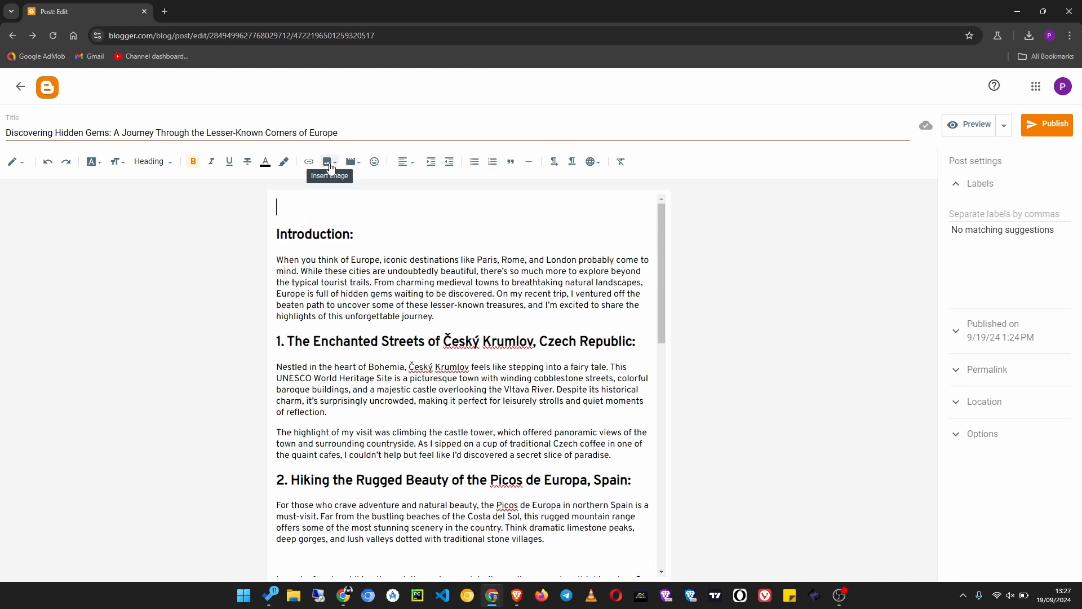
pyautogui.click(329, 162)
pyautogui.click(377, 188)
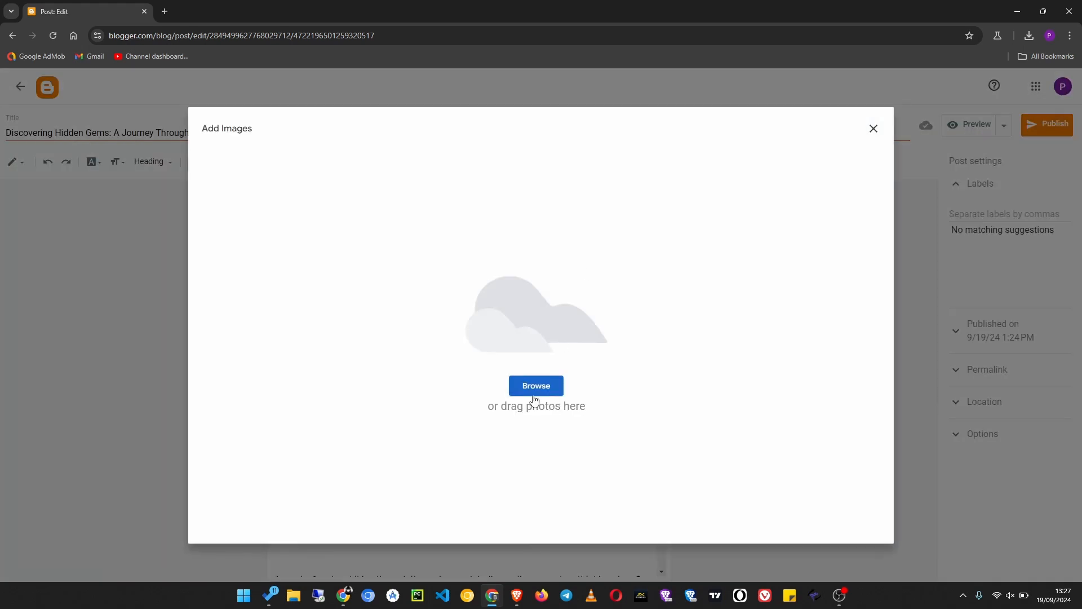
pyautogui.click(535, 389)
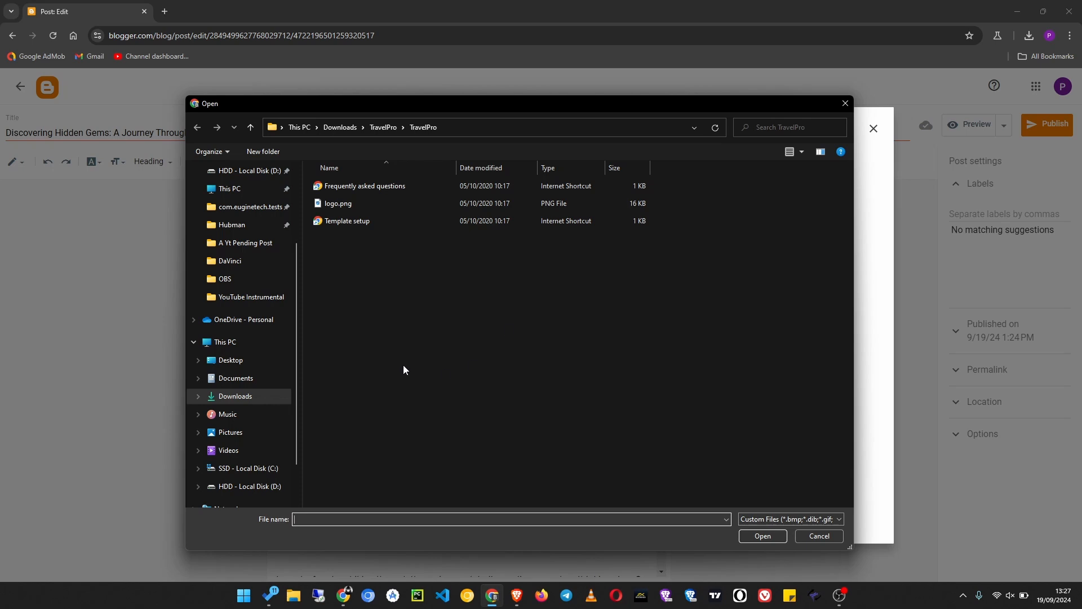
pyautogui.click(259, 392)
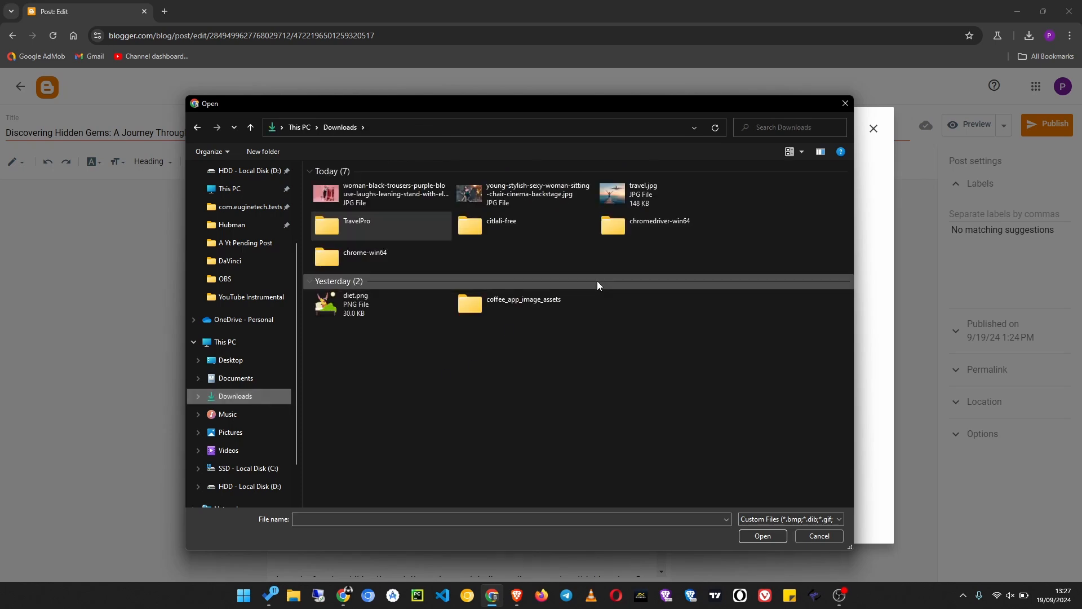
pyautogui.click(668, 190)
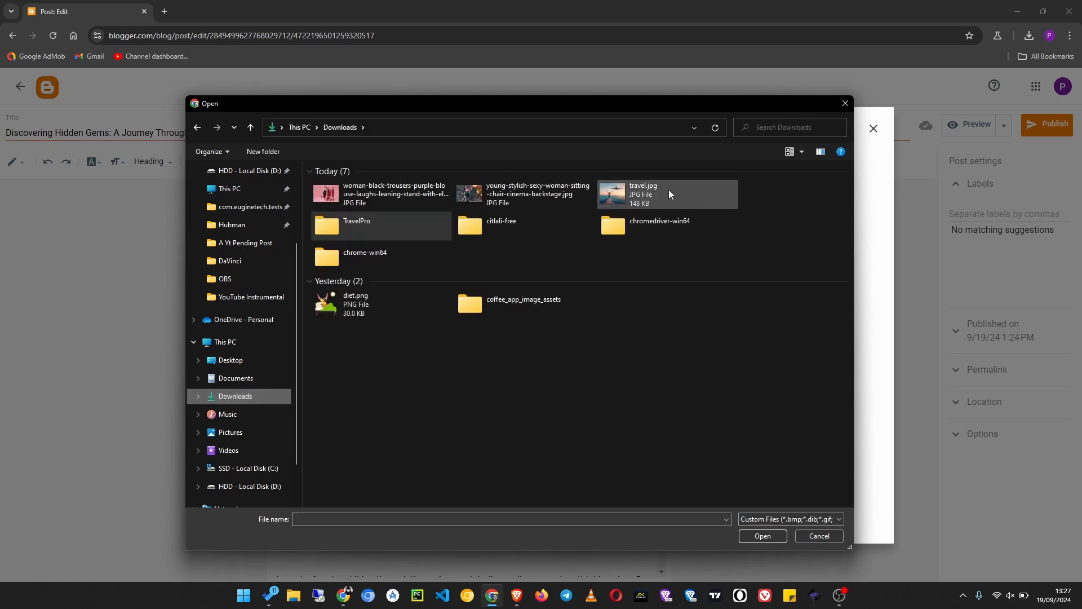
pyautogui.click(758, 536)
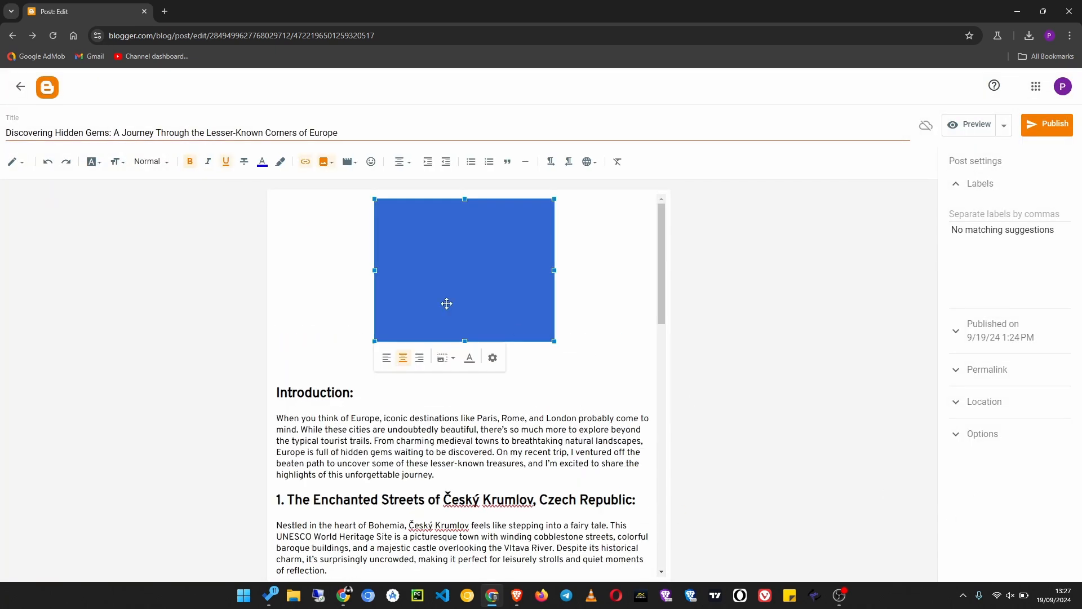
# - Enlarge the inserted travel image slightly and delete the extra blank line between it and the Introduction heading
pyautogui.click(612, 259)
pyautogui.click(503, 293)
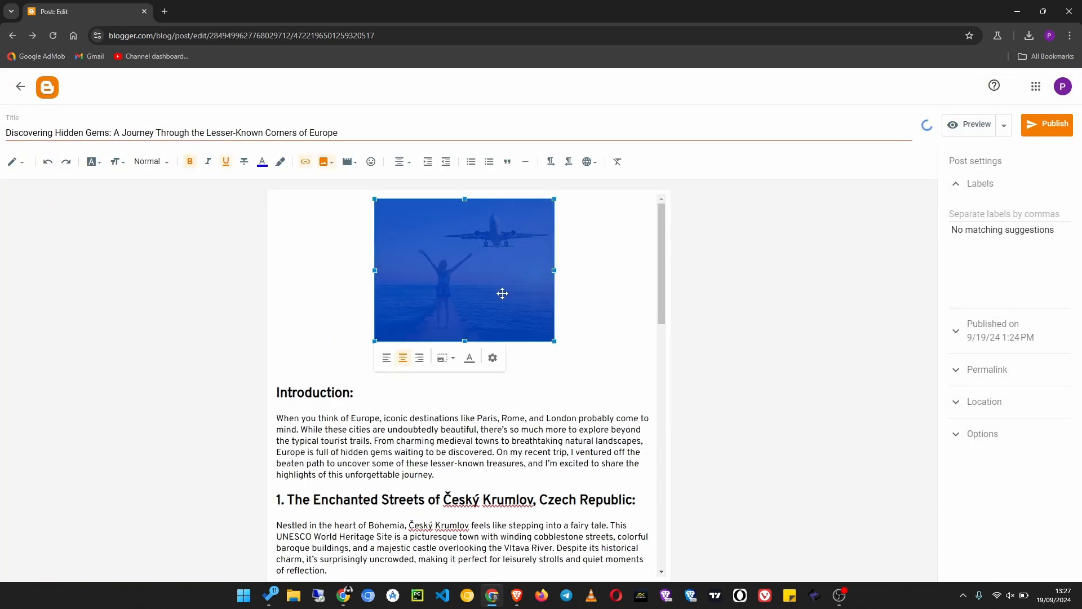
pyautogui.moveTo(375, 341); pyautogui.dragTo(329, 379)
pyautogui.click(406, 404)
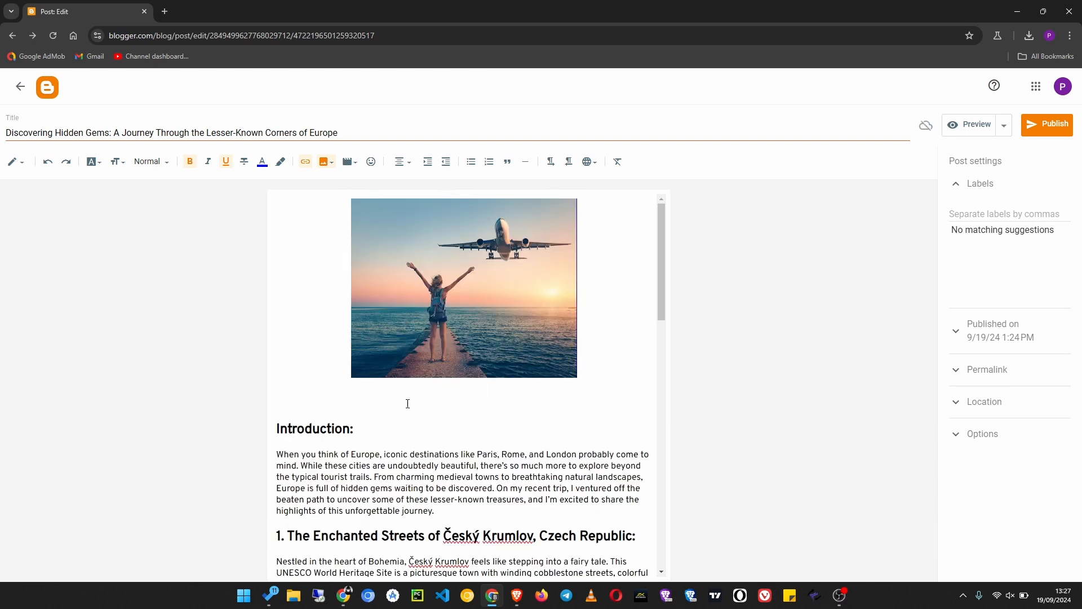
pyautogui.press('BackSpace')
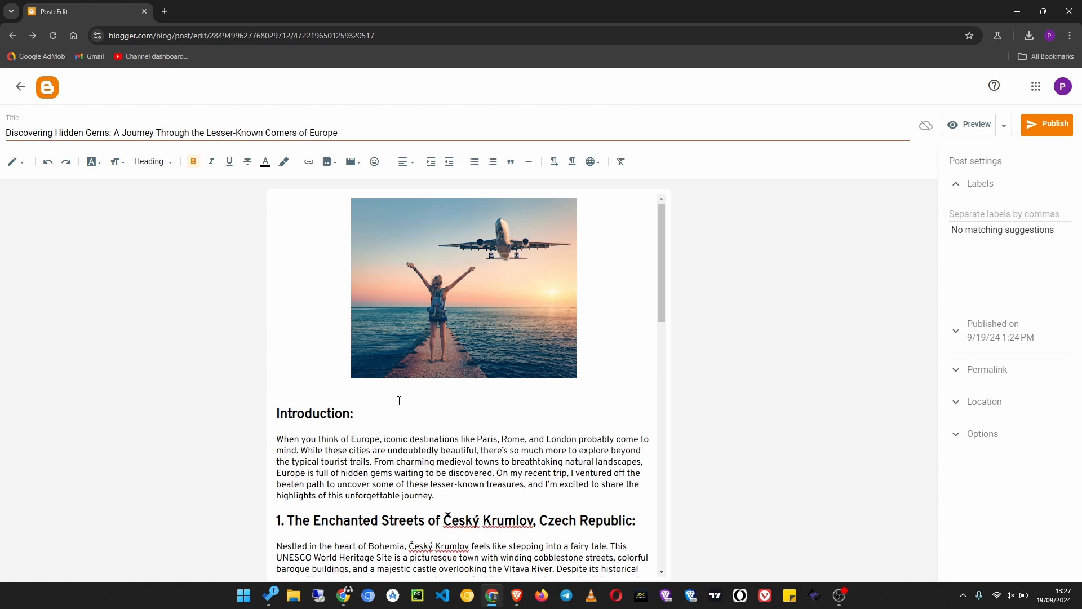
# - Add the label "europe" to the post
pyautogui.scroll(-2, 399, 401)
pyautogui.scroll(-7, 449, 524)
pyautogui.scroll(6, 449, 524)
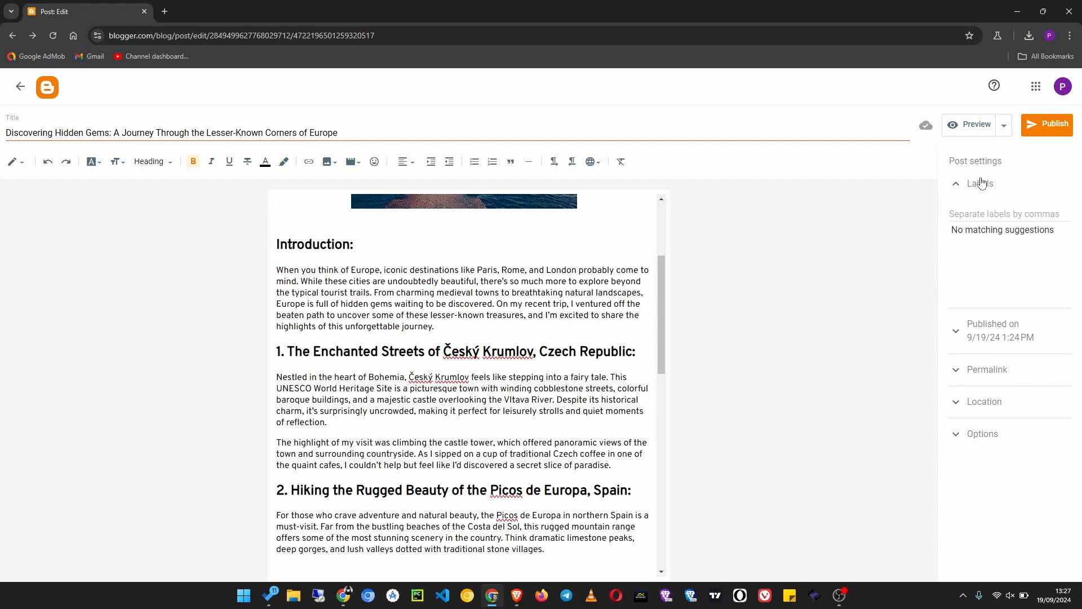
pyautogui.click(981, 213)
pyautogui.write('europe')
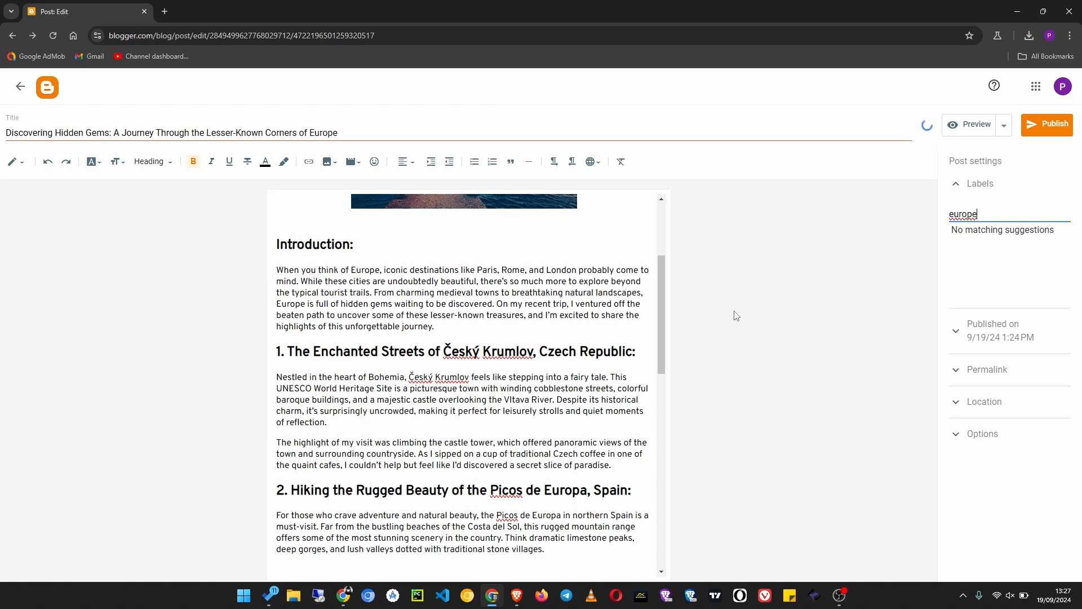
# - Review the top of the post, publish it and confirm the publication
pyautogui.scroll(3, 438, 395)
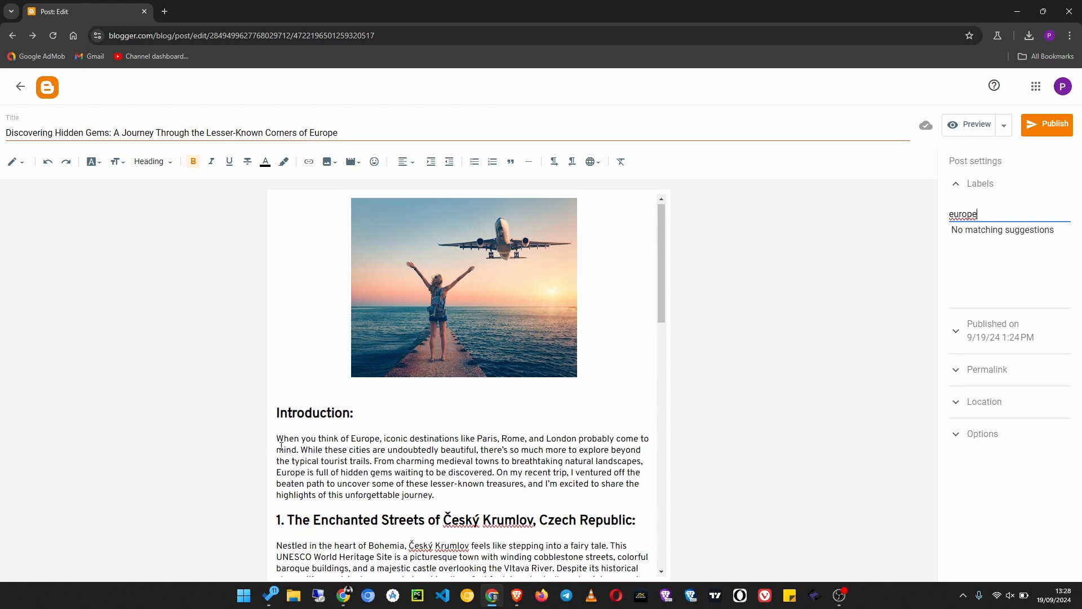
pyautogui.scroll(-4, 399, 469)
pyautogui.scroll(3, 399, 469)
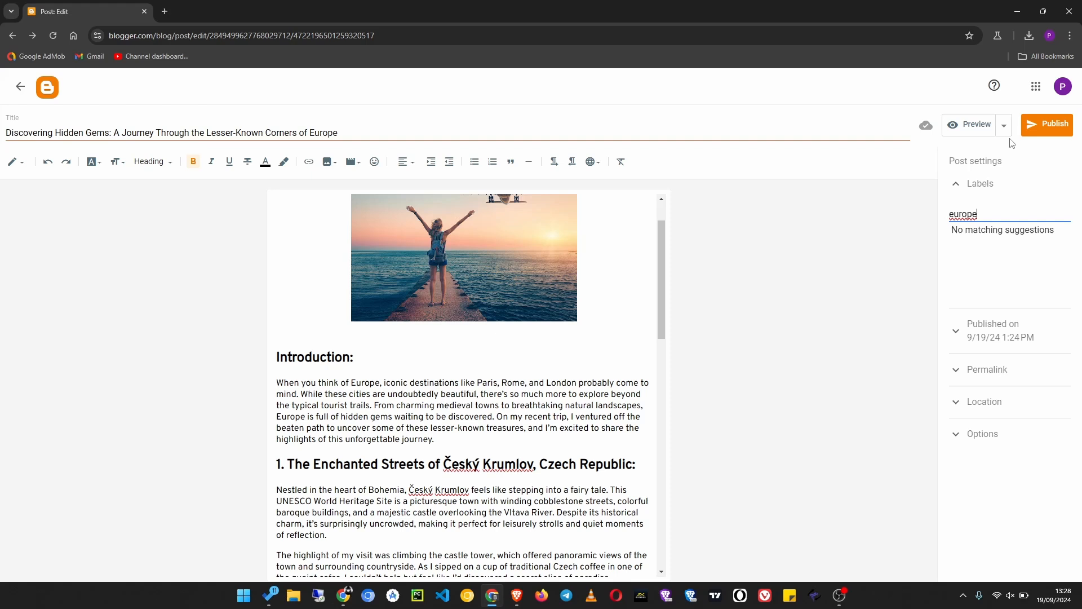
pyautogui.click(1044, 130)
pyautogui.click(583, 355)
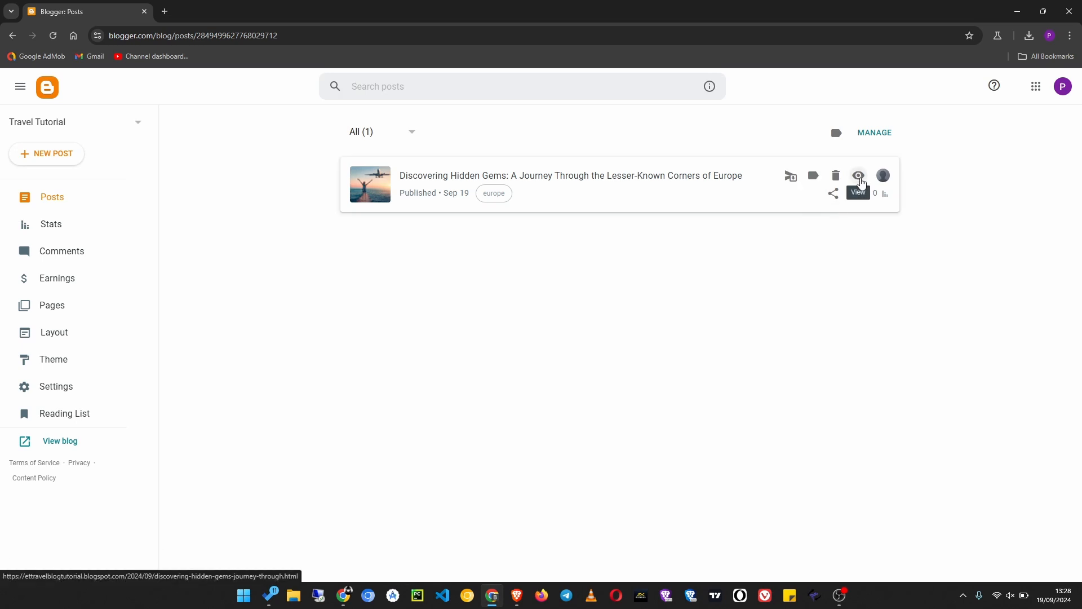
# - View the published post on the live blog, read through its content and close it again
pyautogui.click(859, 180)
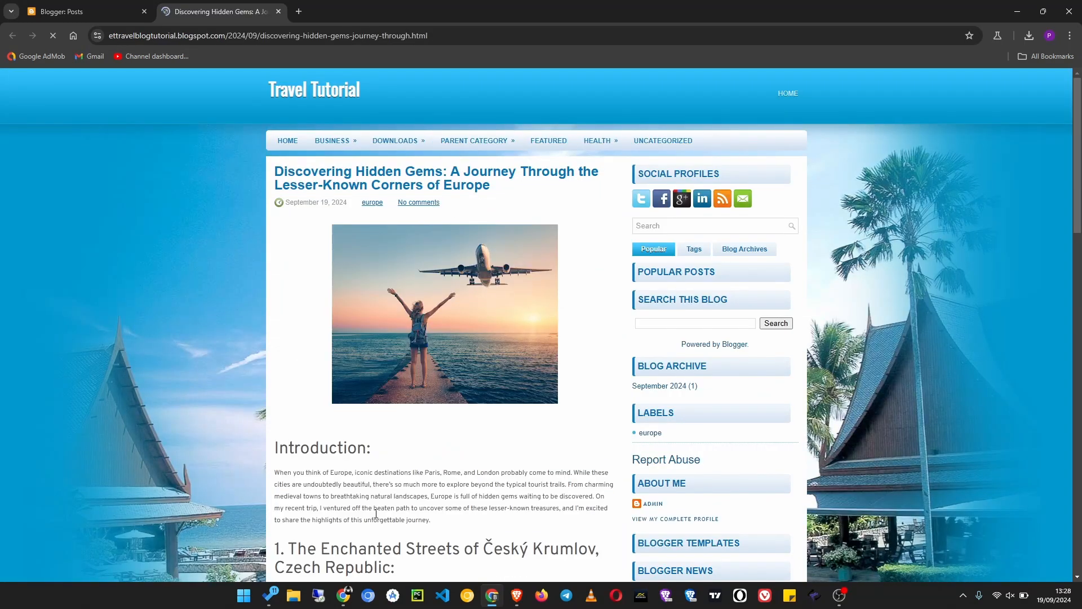
pyautogui.scroll(-1, 378, 542)
pyautogui.scroll(-13, 378, 542)
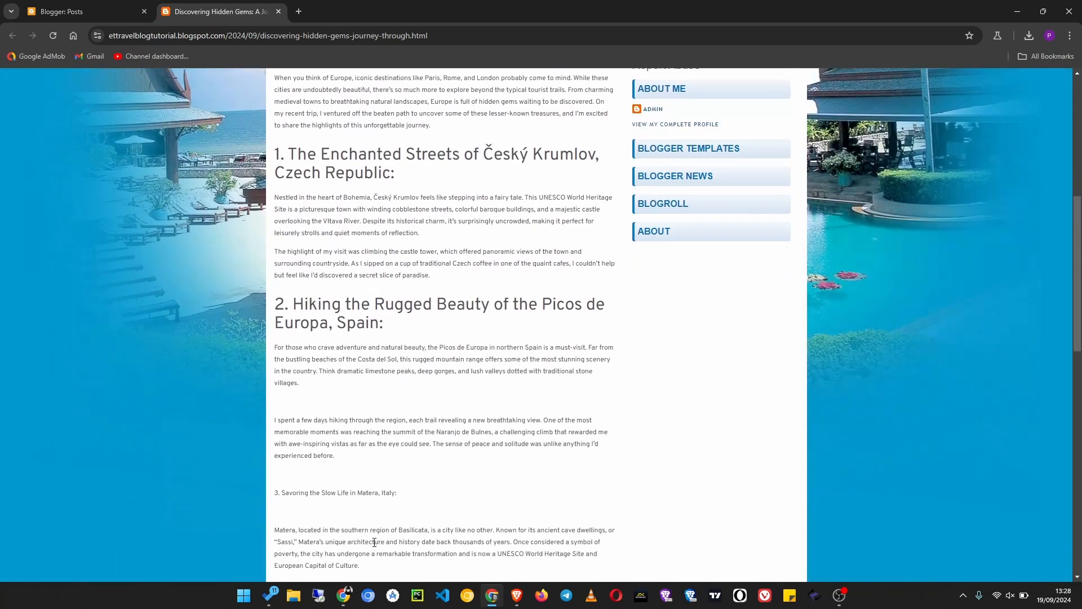
pyautogui.scroll(-5, 374, 543)
pyautogui.scroll(20, 374, 544)
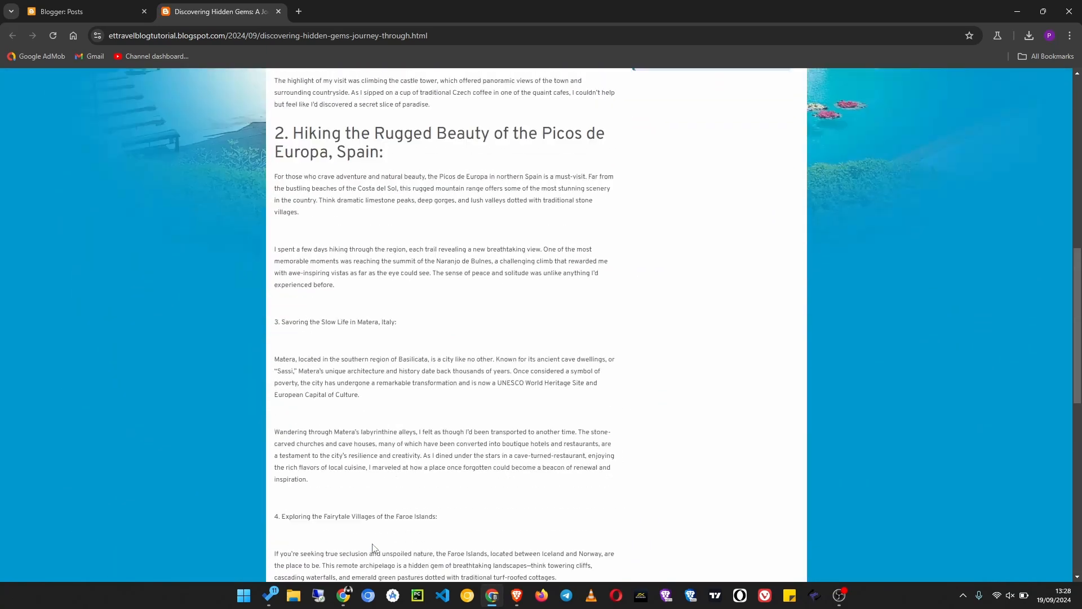
pyautogui.click(278, 11)
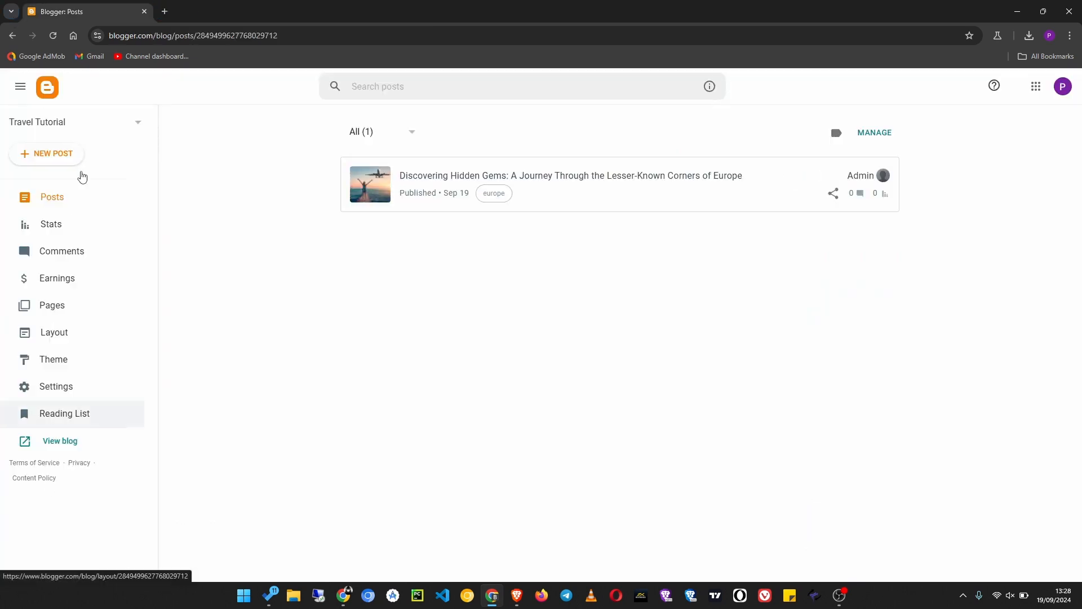
# - View the live blog's home page, open the full post from its Read More link, check it and close the blog
pyautogui.click(60, 441)
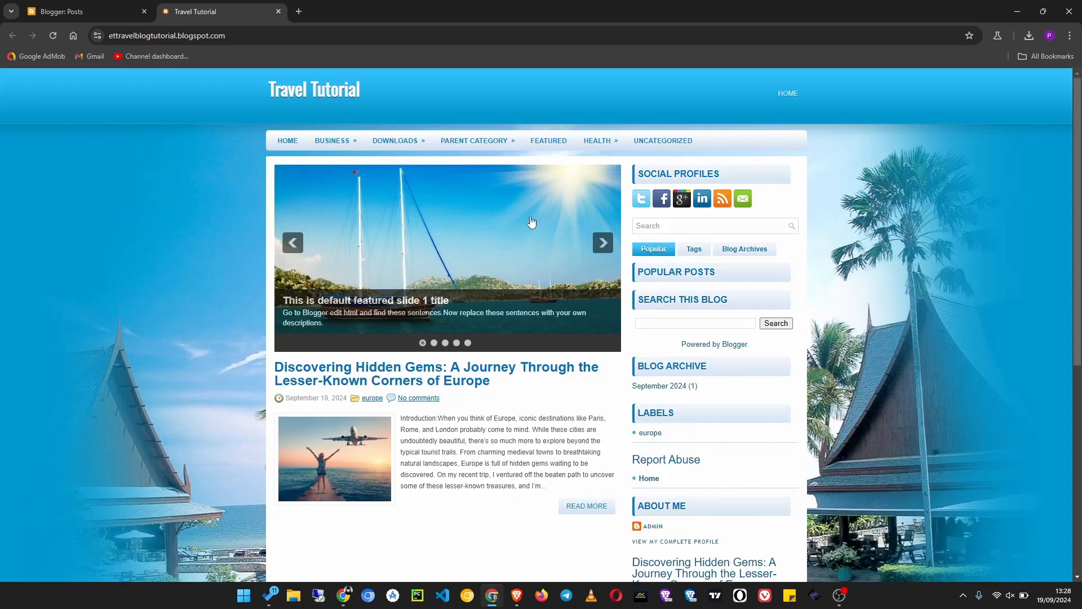
pyautogui.scroll(-2, 402, 460)
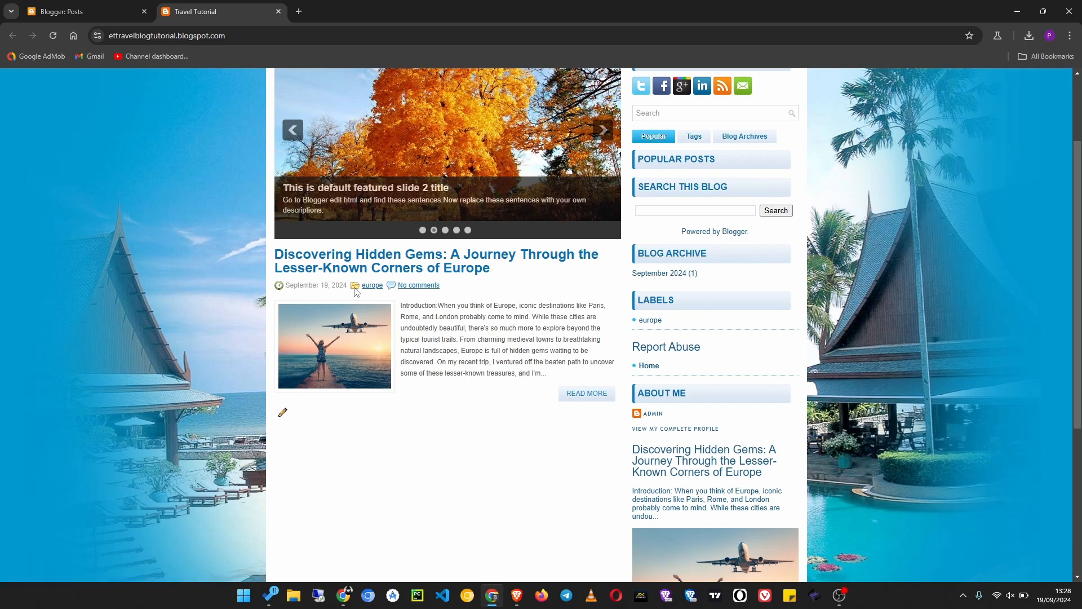
pyautogui.click(586, 393)
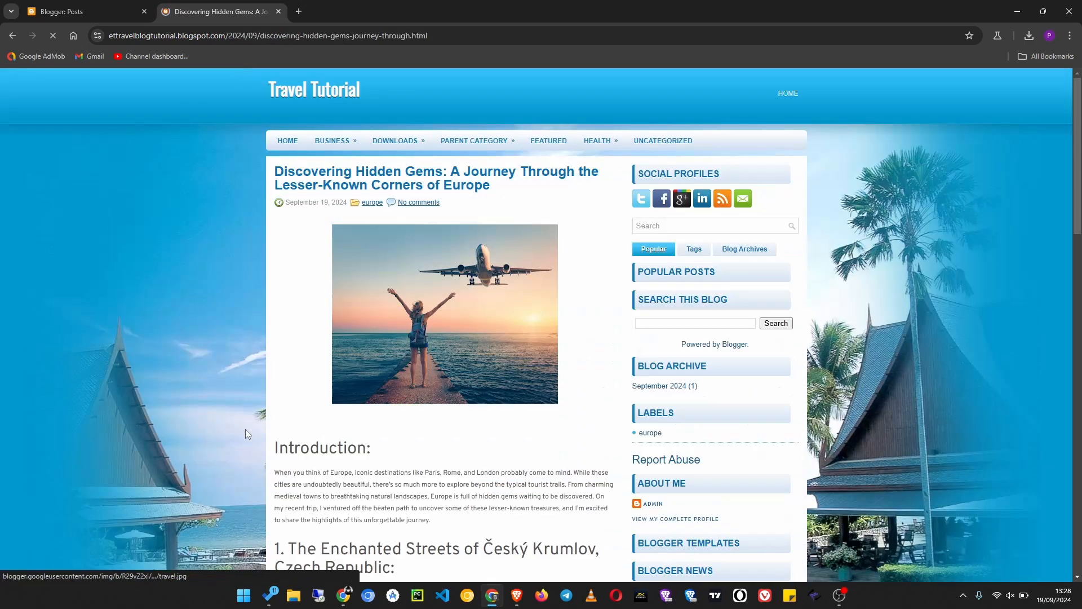
pyautogui.scroll(-6, 349, 491)
pyautogui.scroll(7, 349, 490)
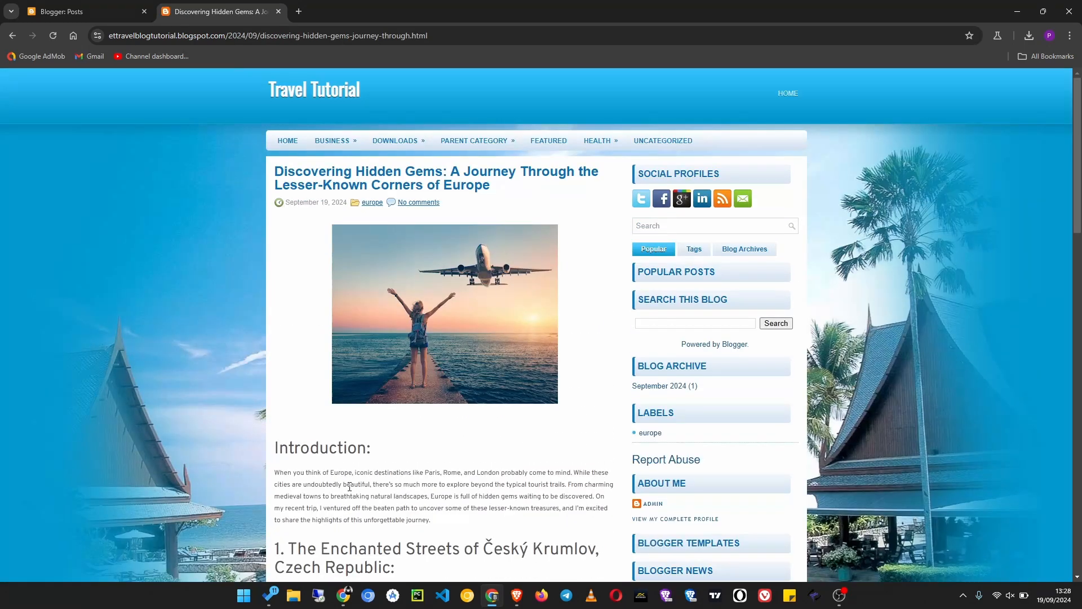
pyautogui.click(278, 11)
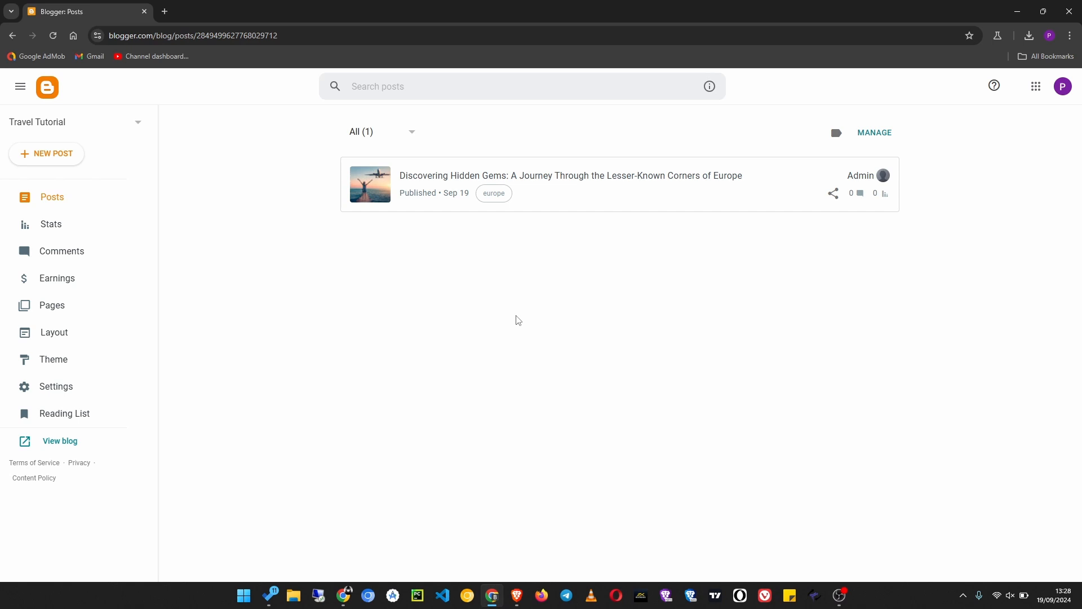
# - Switch to YouTube in the Brave browser, return to the Eugine Tech channel's playlists and open the Blogger Course playlist
pyautogui.click(517, 599)
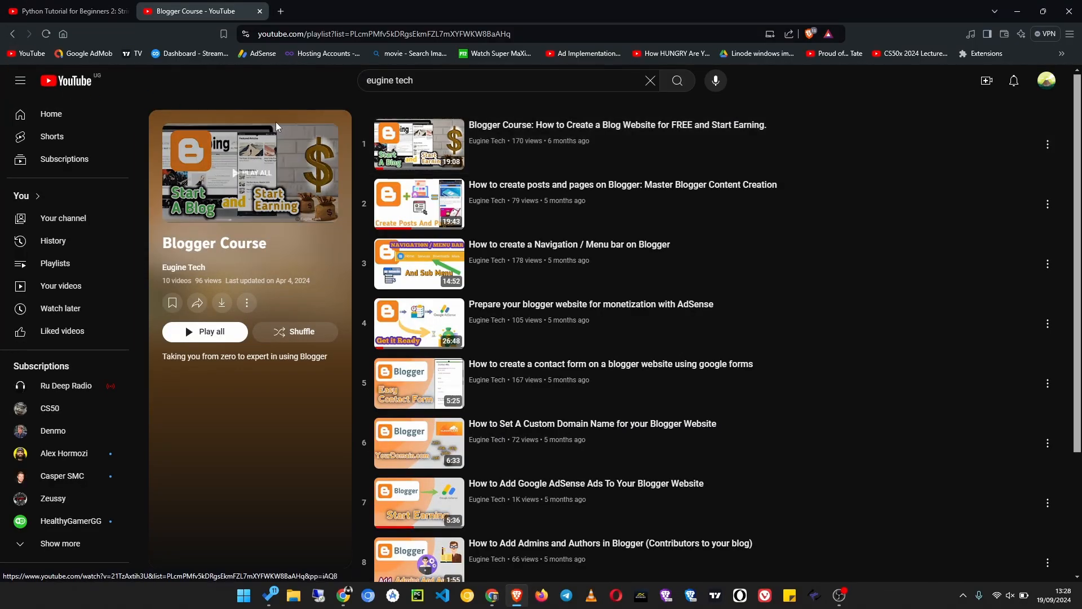
pyautogui.click(11, 35)
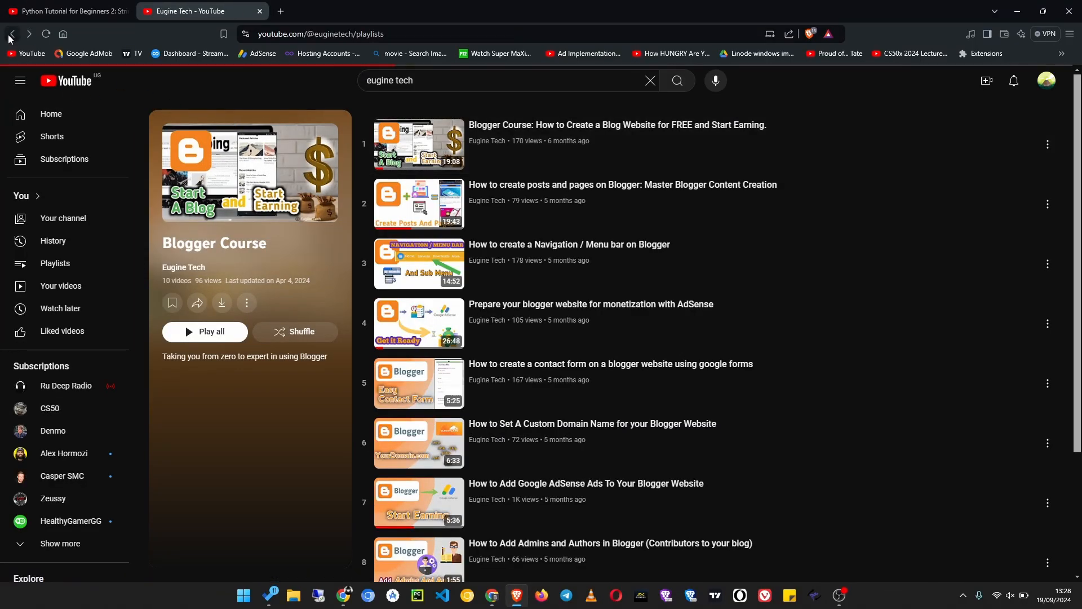
pyautogui.scroll(-2, 641, 511)
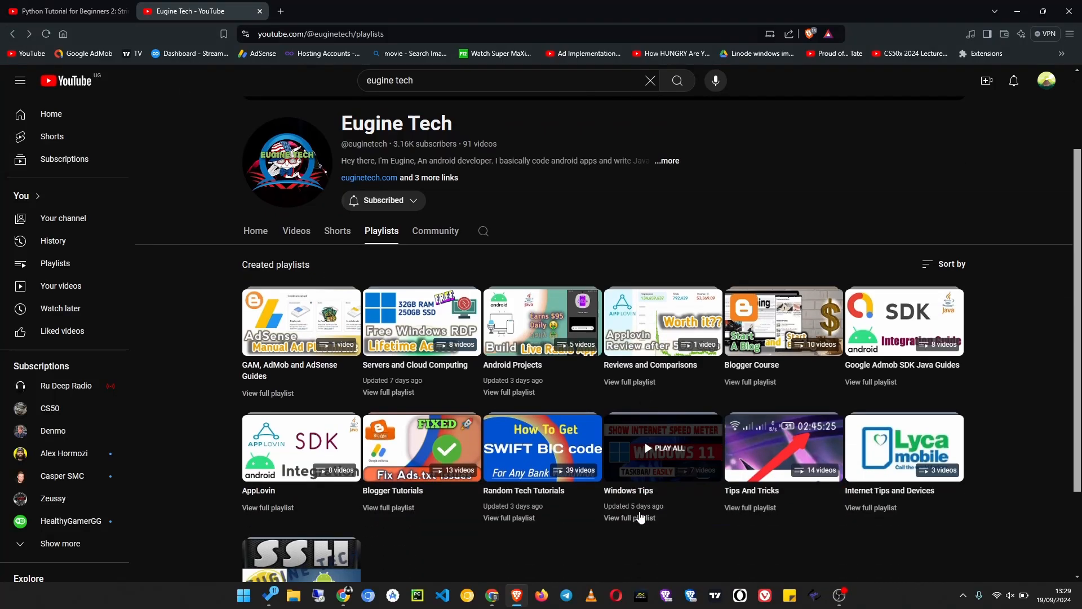
pyautogui.click(741, 384)
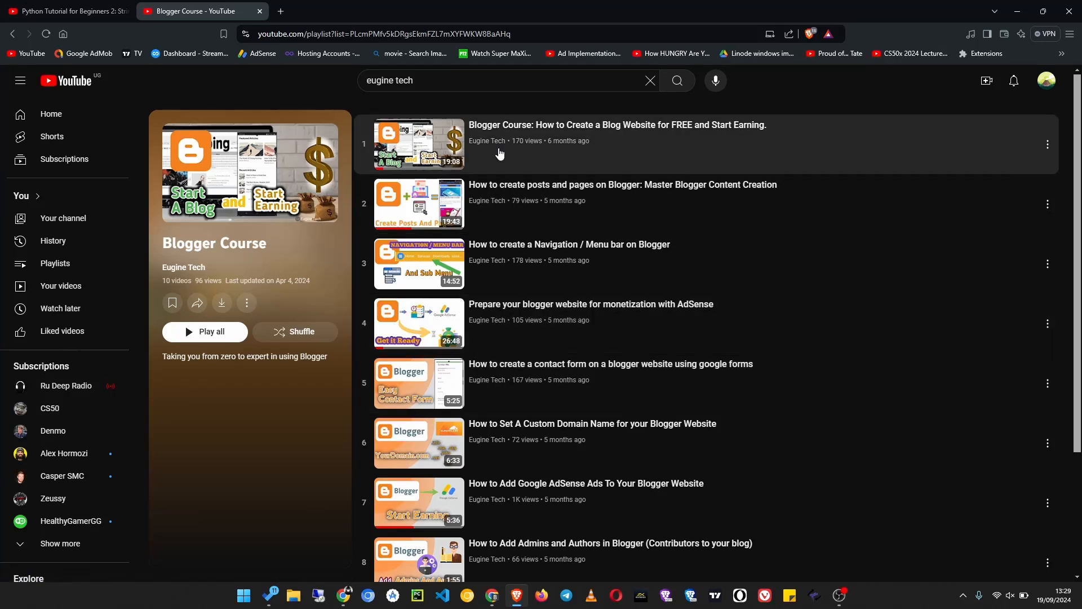
# - Look through the videos in the Blogger Course playlist and return to the Blogger posts page
pyautogui.scroll(-3, 499, 153)
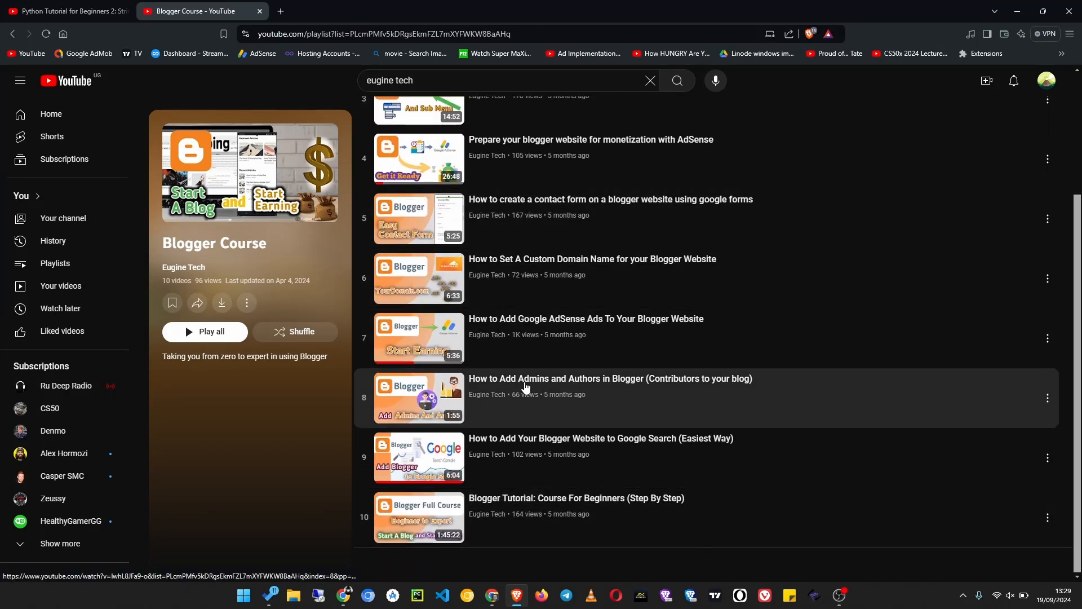
pyautogui.scroll(3, 526, 387)
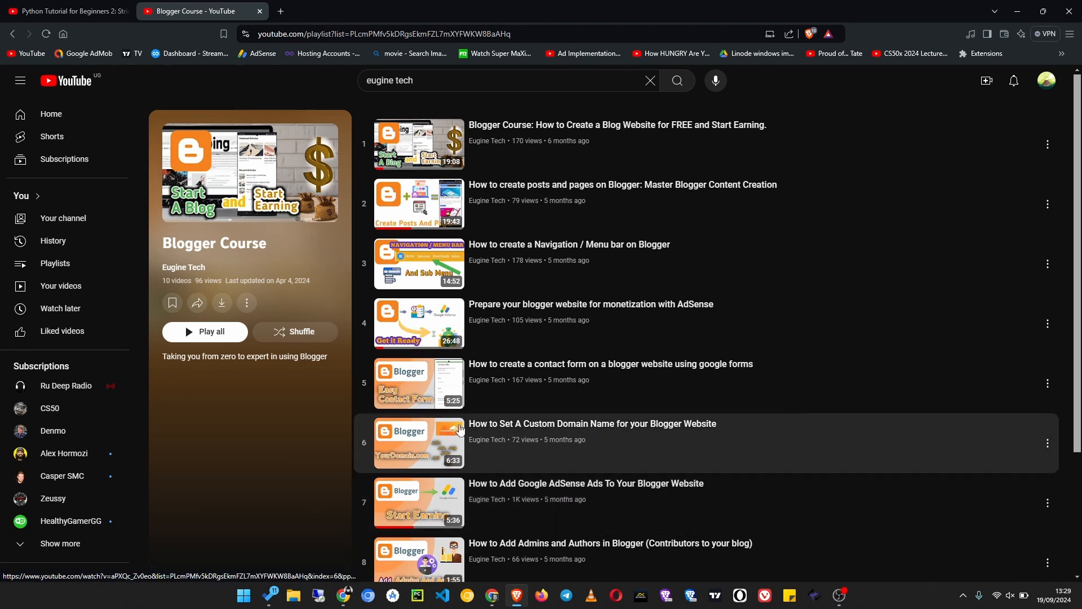
pyautogui.scroll(-3, 525, 297)
pyautogui.scroll(3, 525, 394)
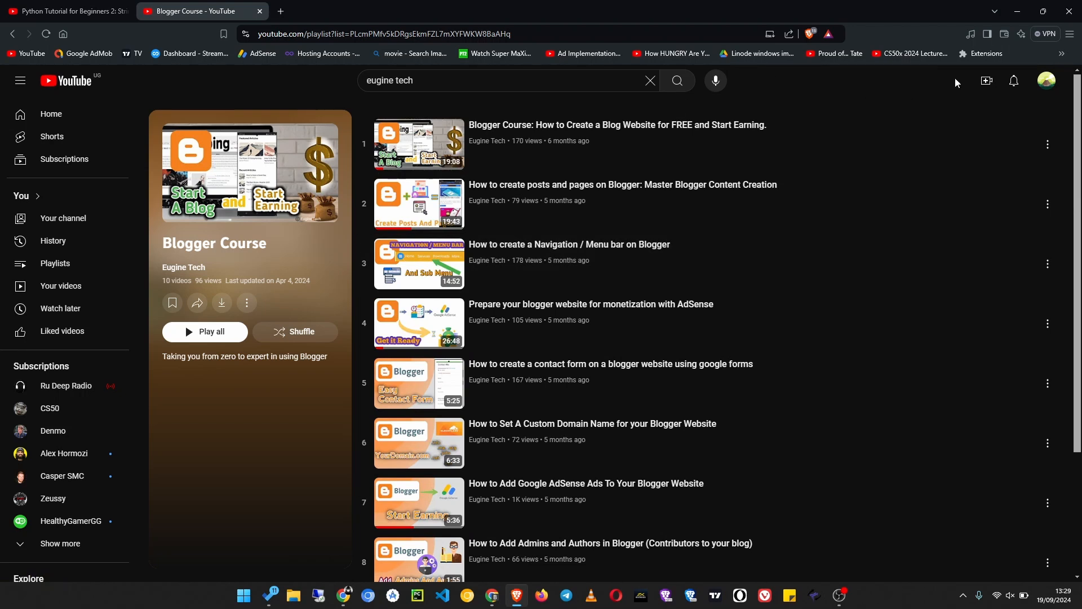
pyautogui.click(1018, 11)
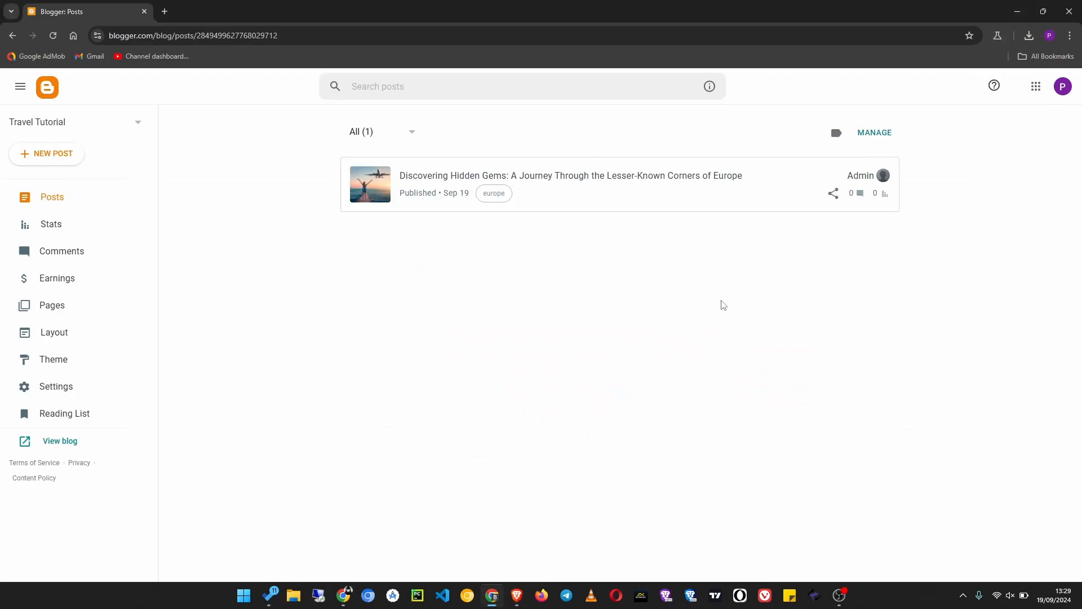